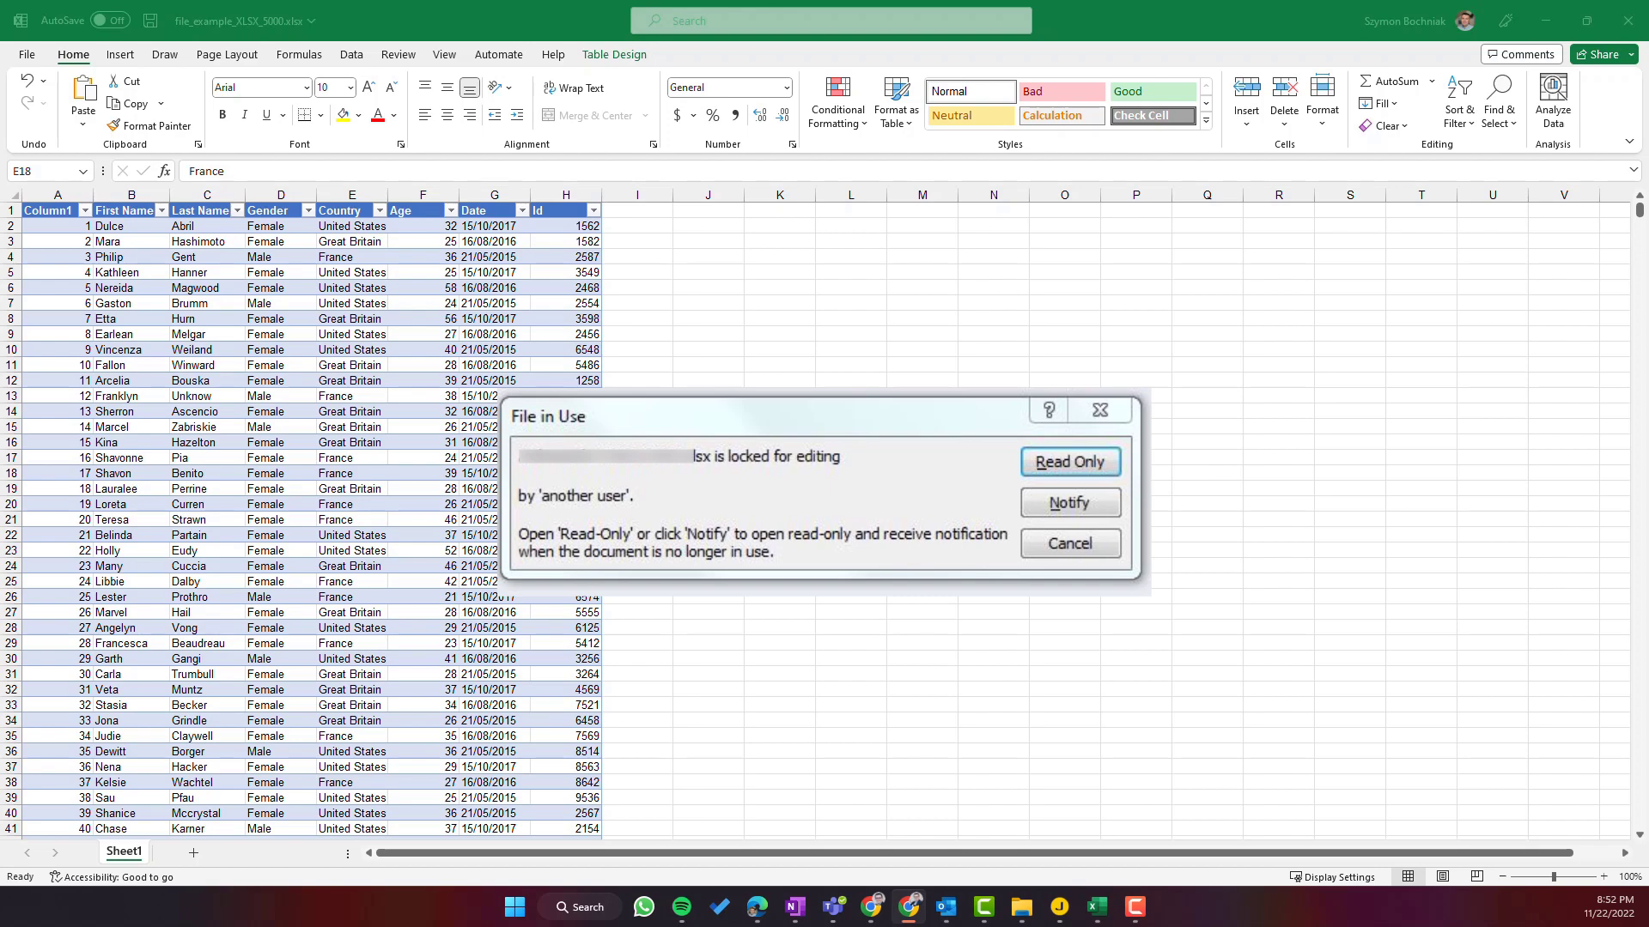
scroll(489, 258, down, 2)
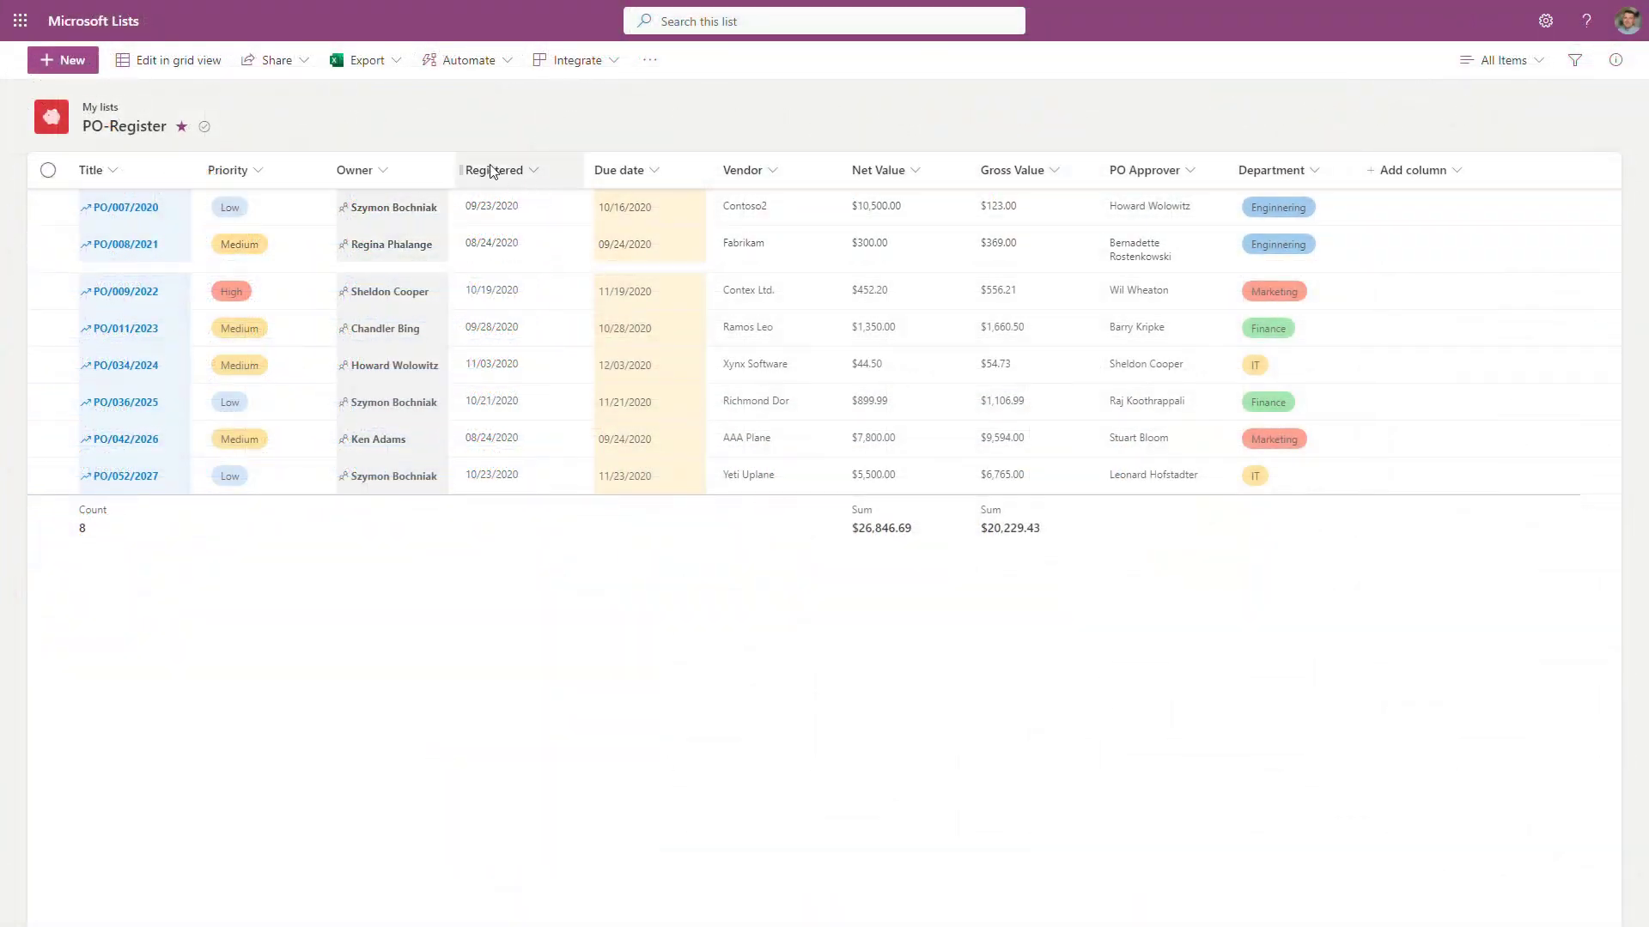
- Select purchase order PO/007/2020 in the PO-Register list, move the selection to PO/008/2021, and clear it
click(49, 208)
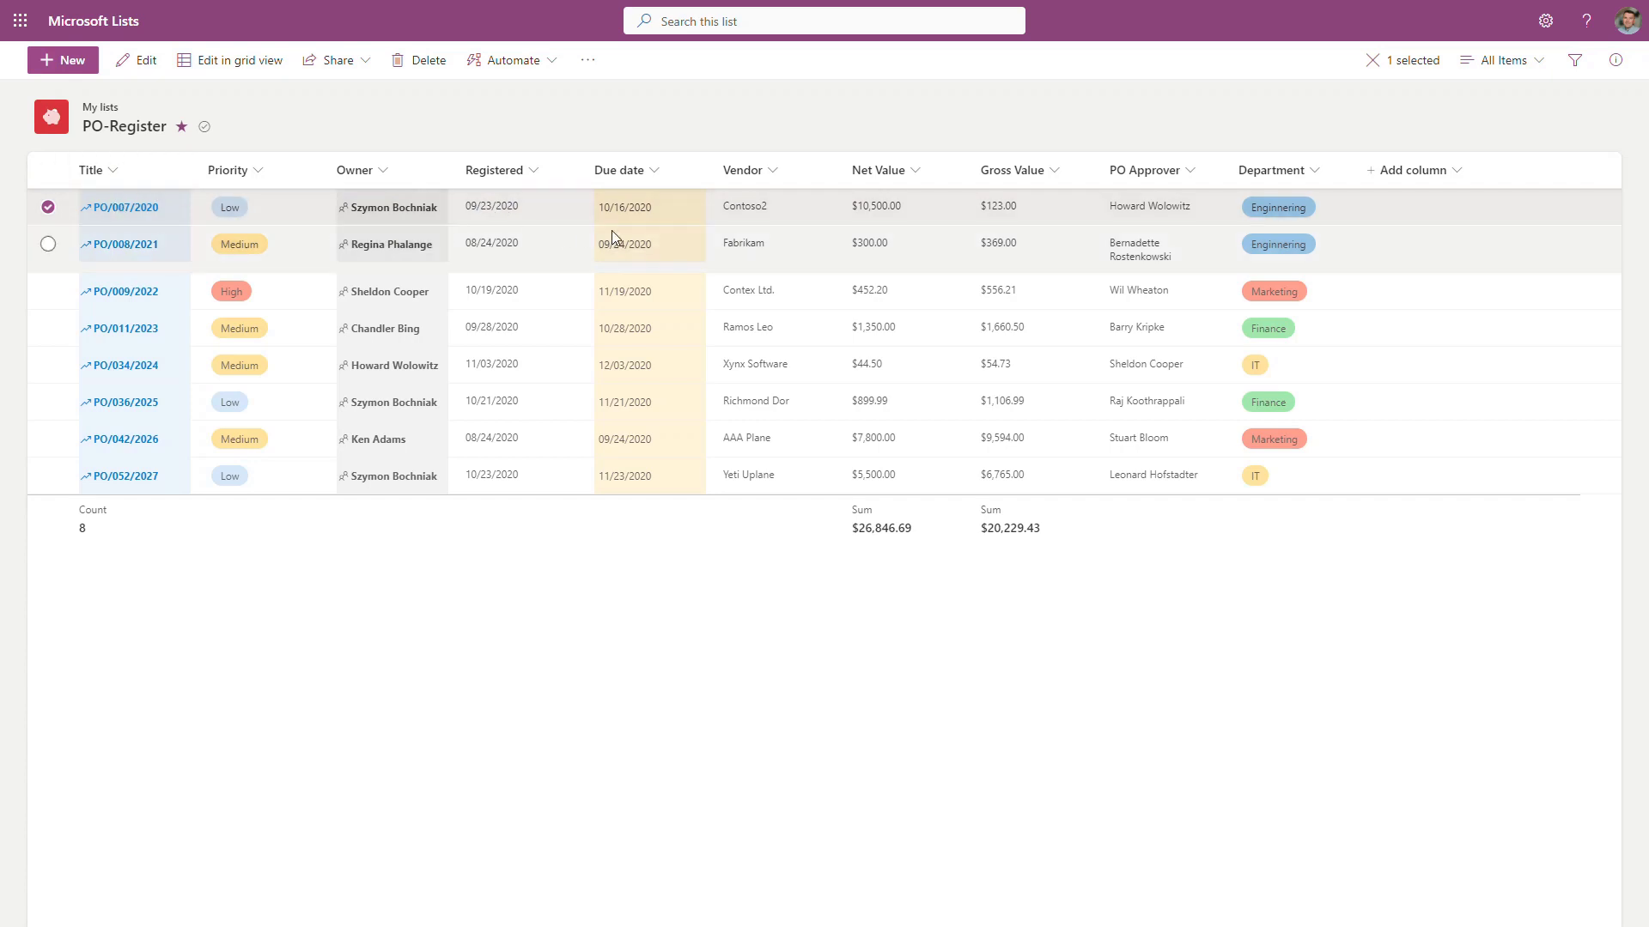
click(296, 249)
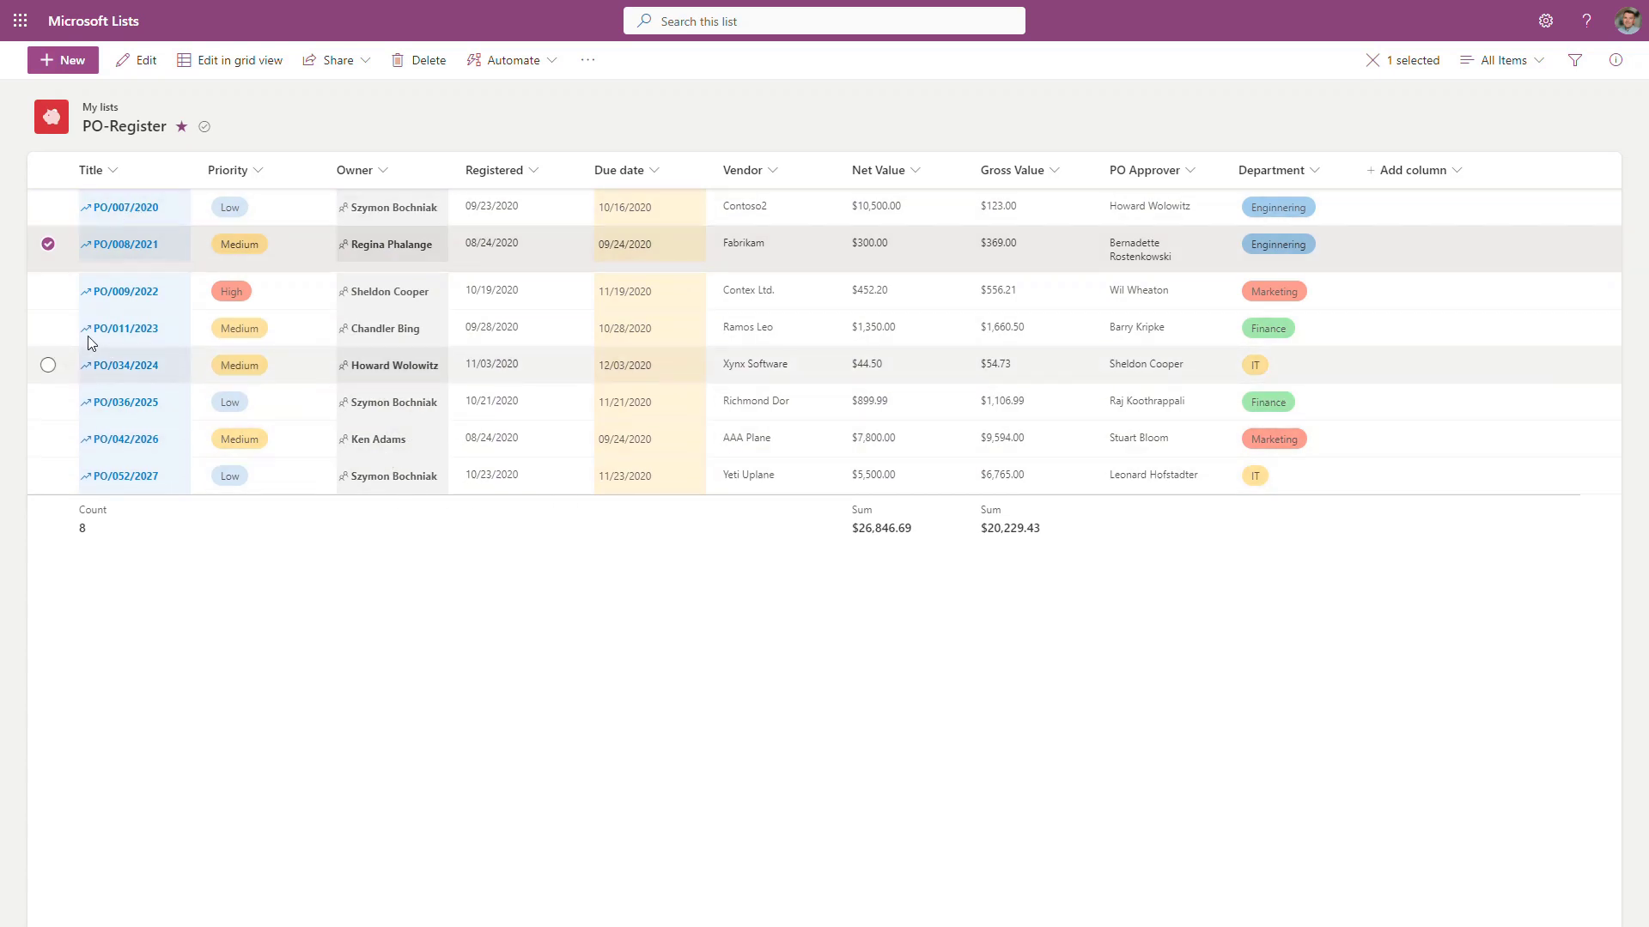
click(53, 250)
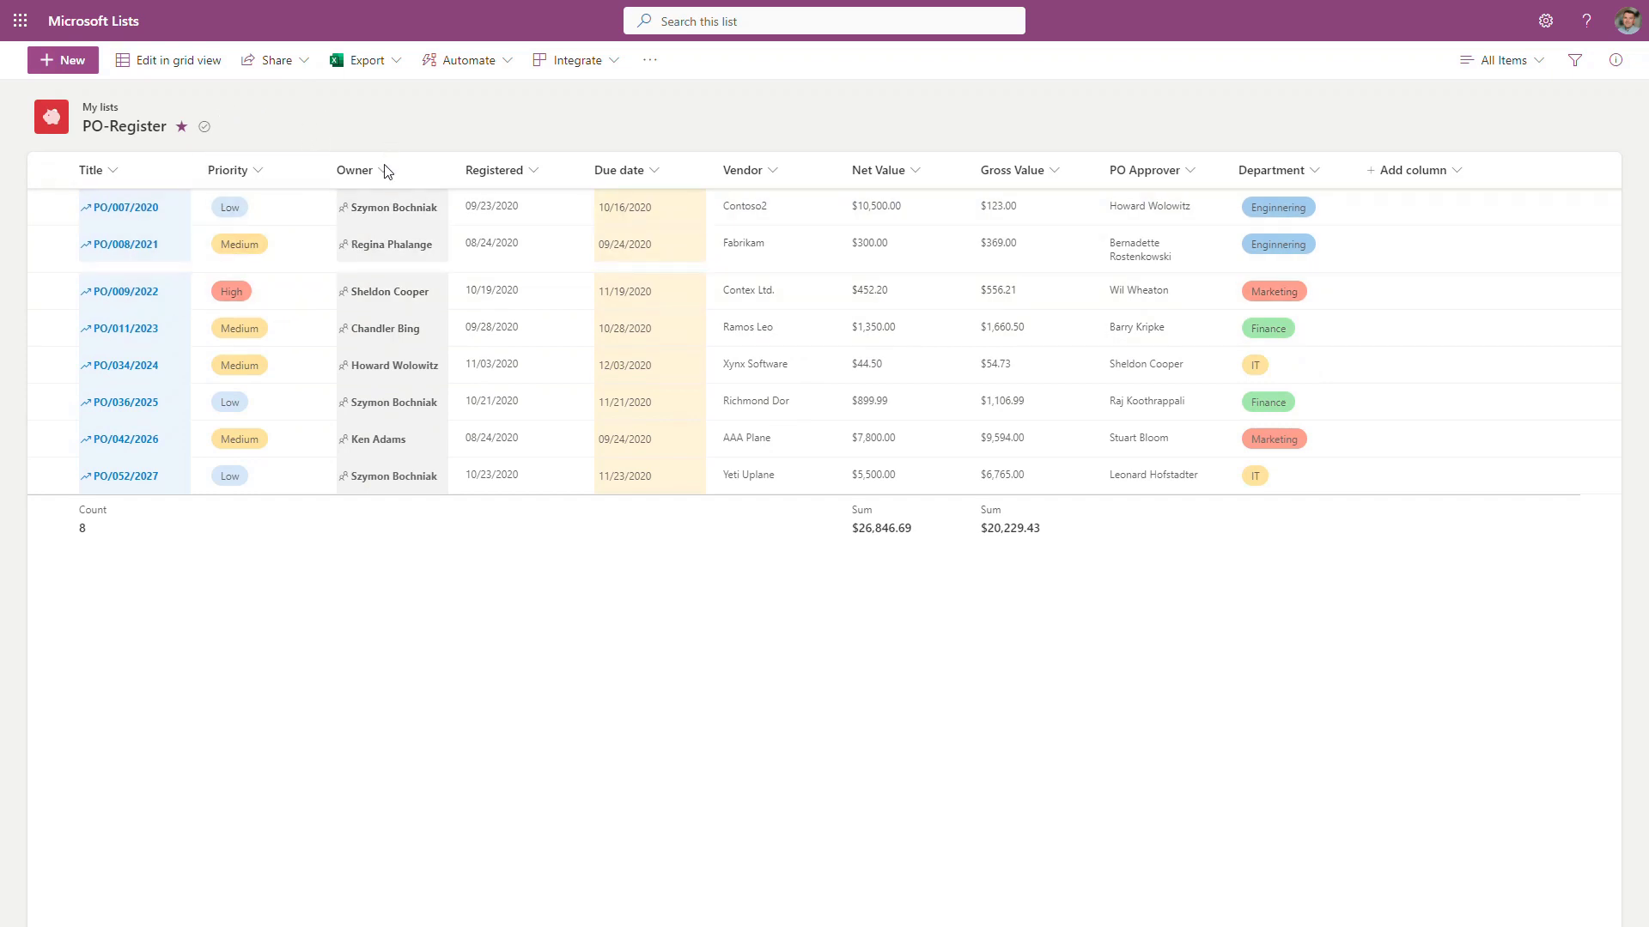
- Open the blank new-item form and close it unsaved, and open purchase order PO/008/2021 for editing
click(65, 65)
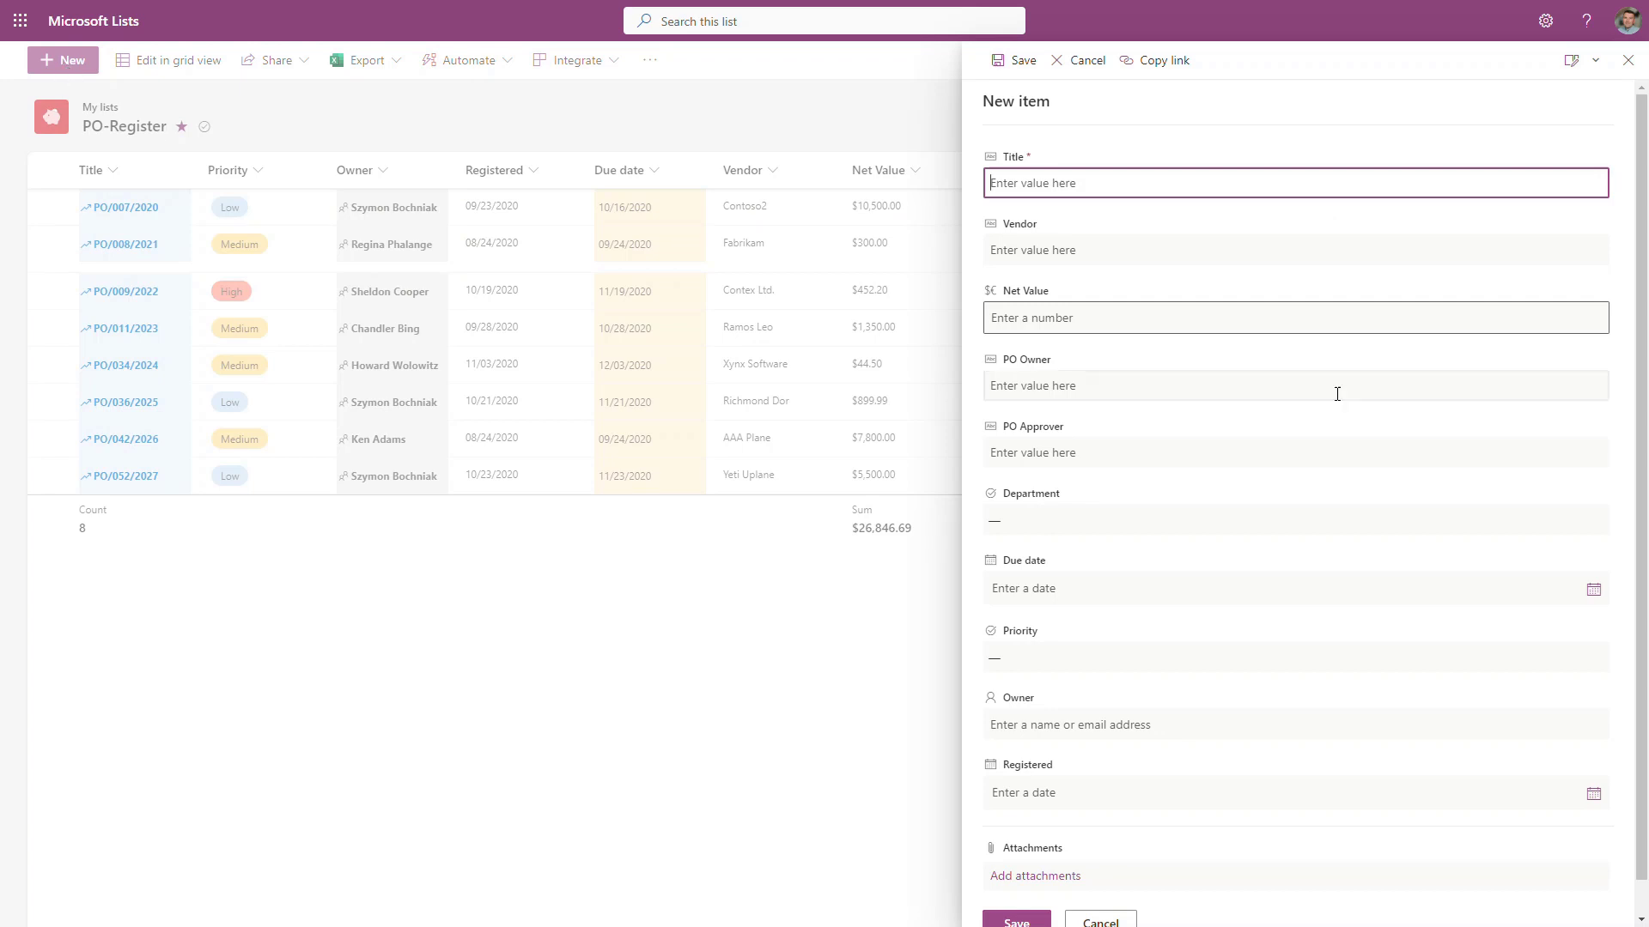
click(618, 666)
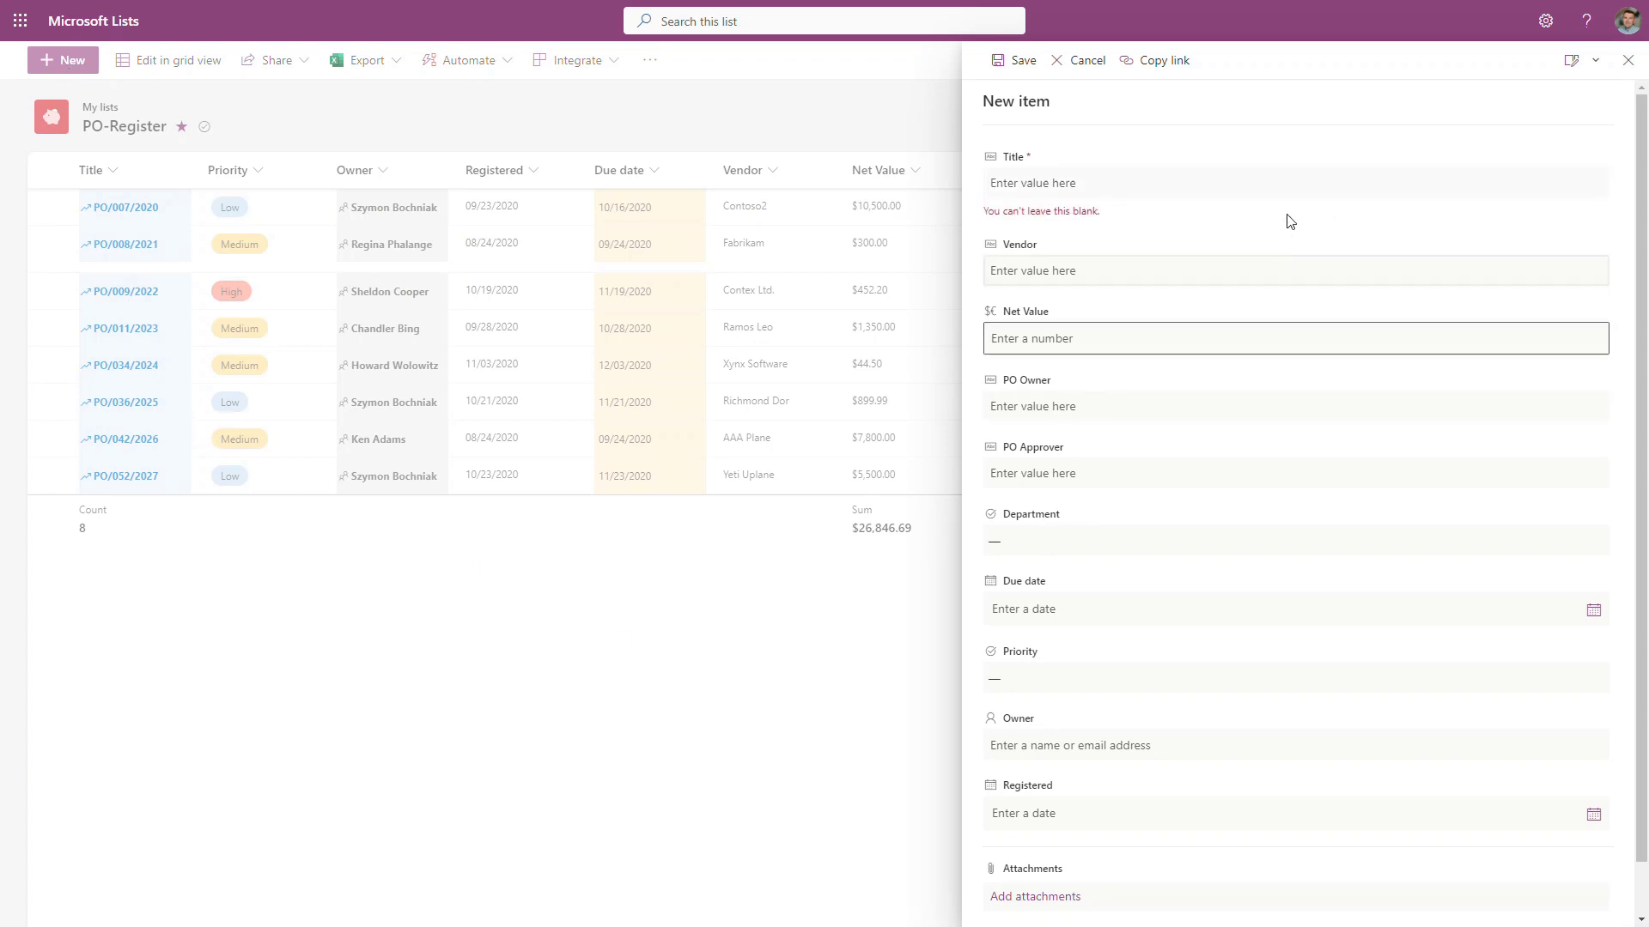
click(1627, 60)
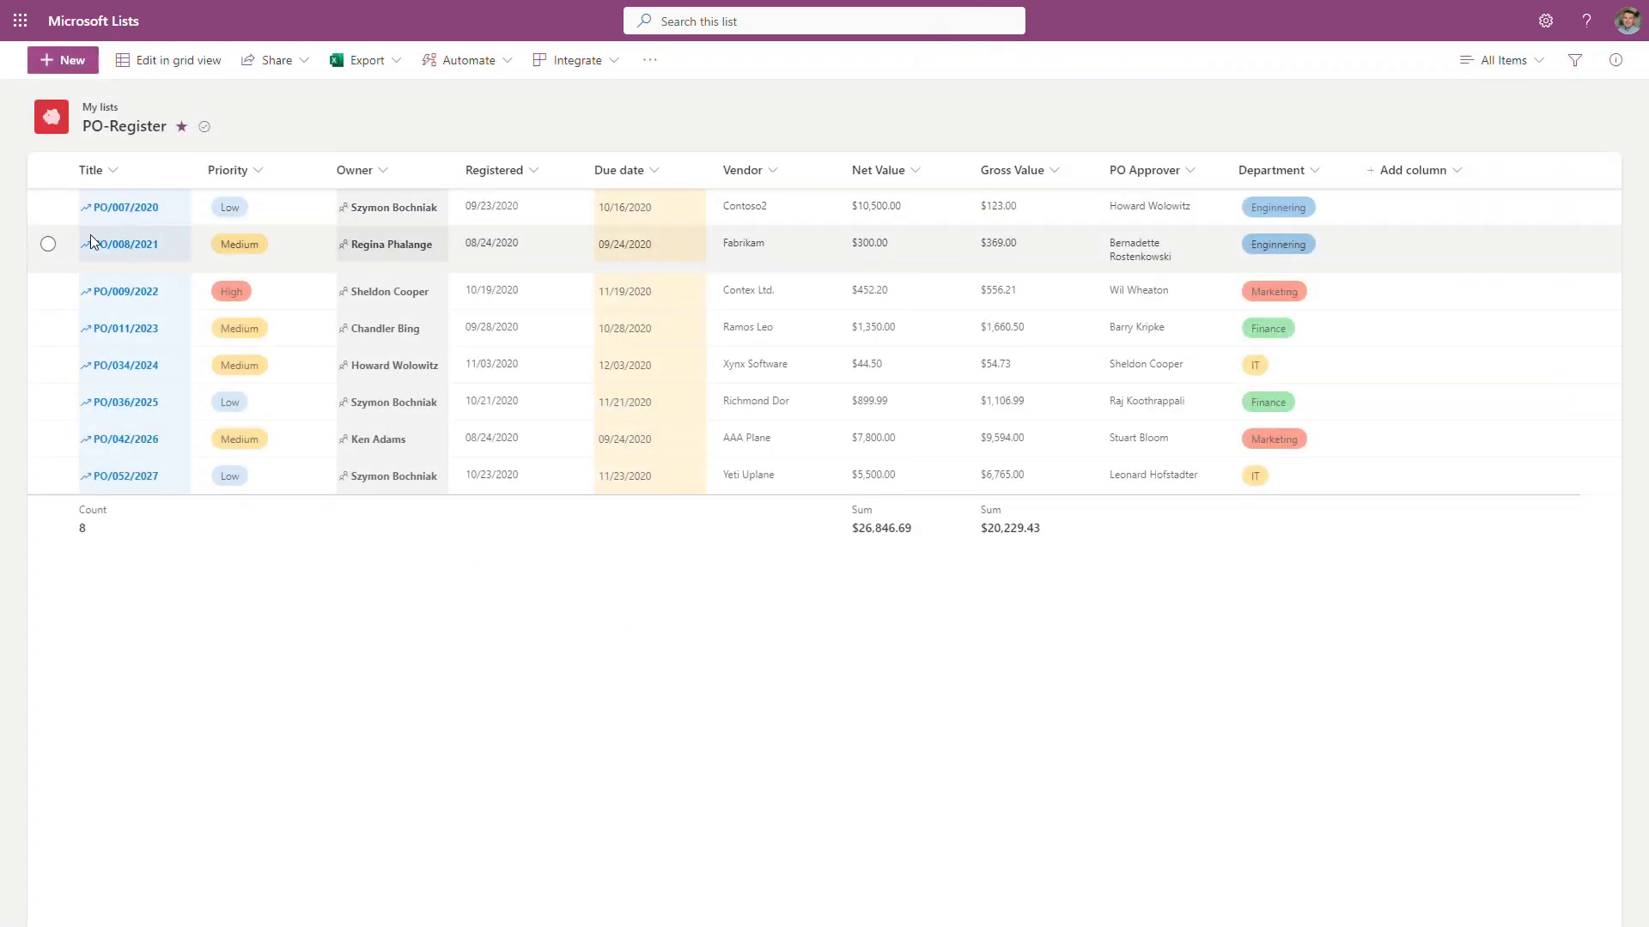
click(48, 244)
click(140, 62)
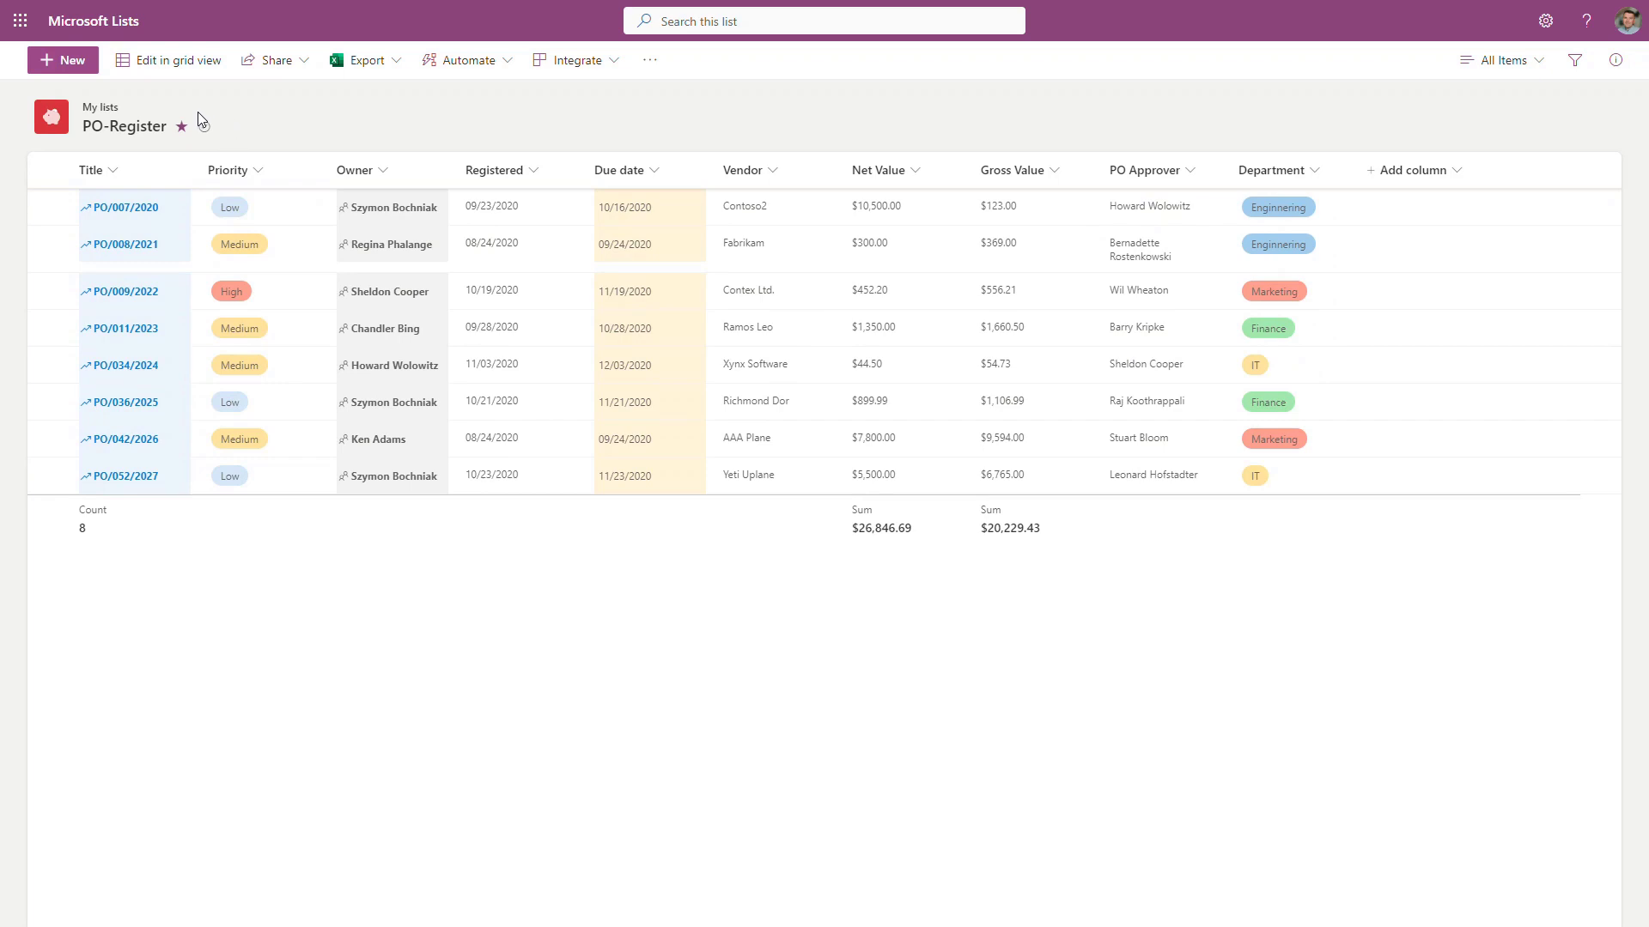
- Switch the PO-Register list to grid editing and try out cells in the new-item row and the PO/009/2022 and PO/034/2024 rows
click(189, 60)
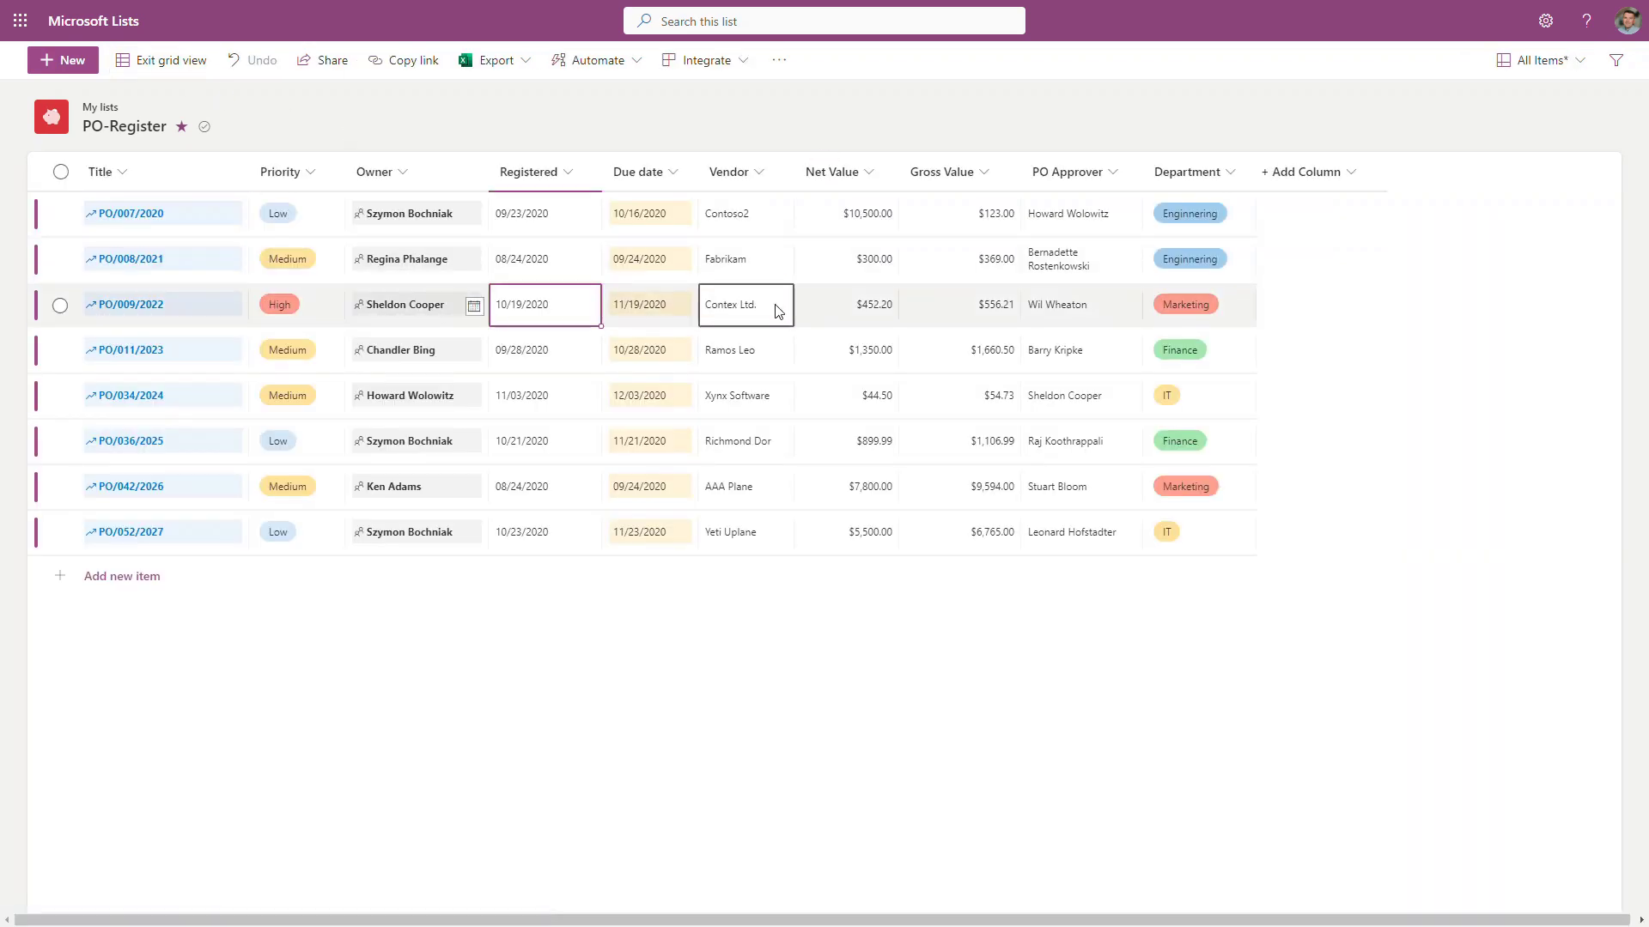
click(141, 577)
click(401, 573)
click(570, 575)
click(670, 575)
click(776, 575)
click(730, 311)
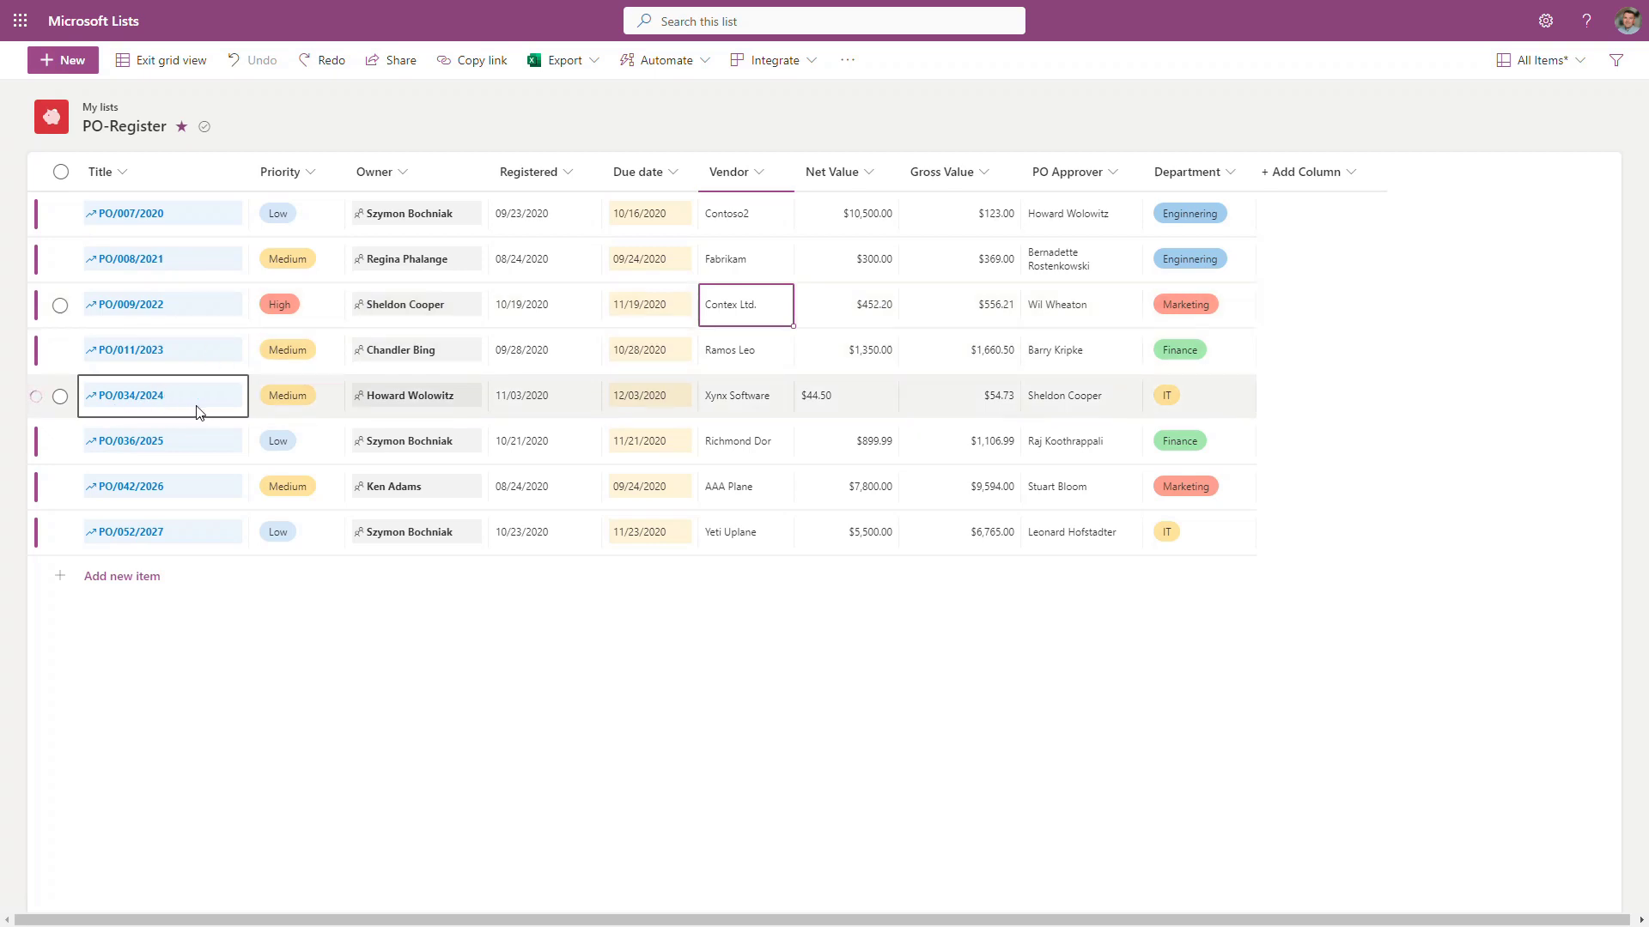
drag(1217, 401, 122, 392)
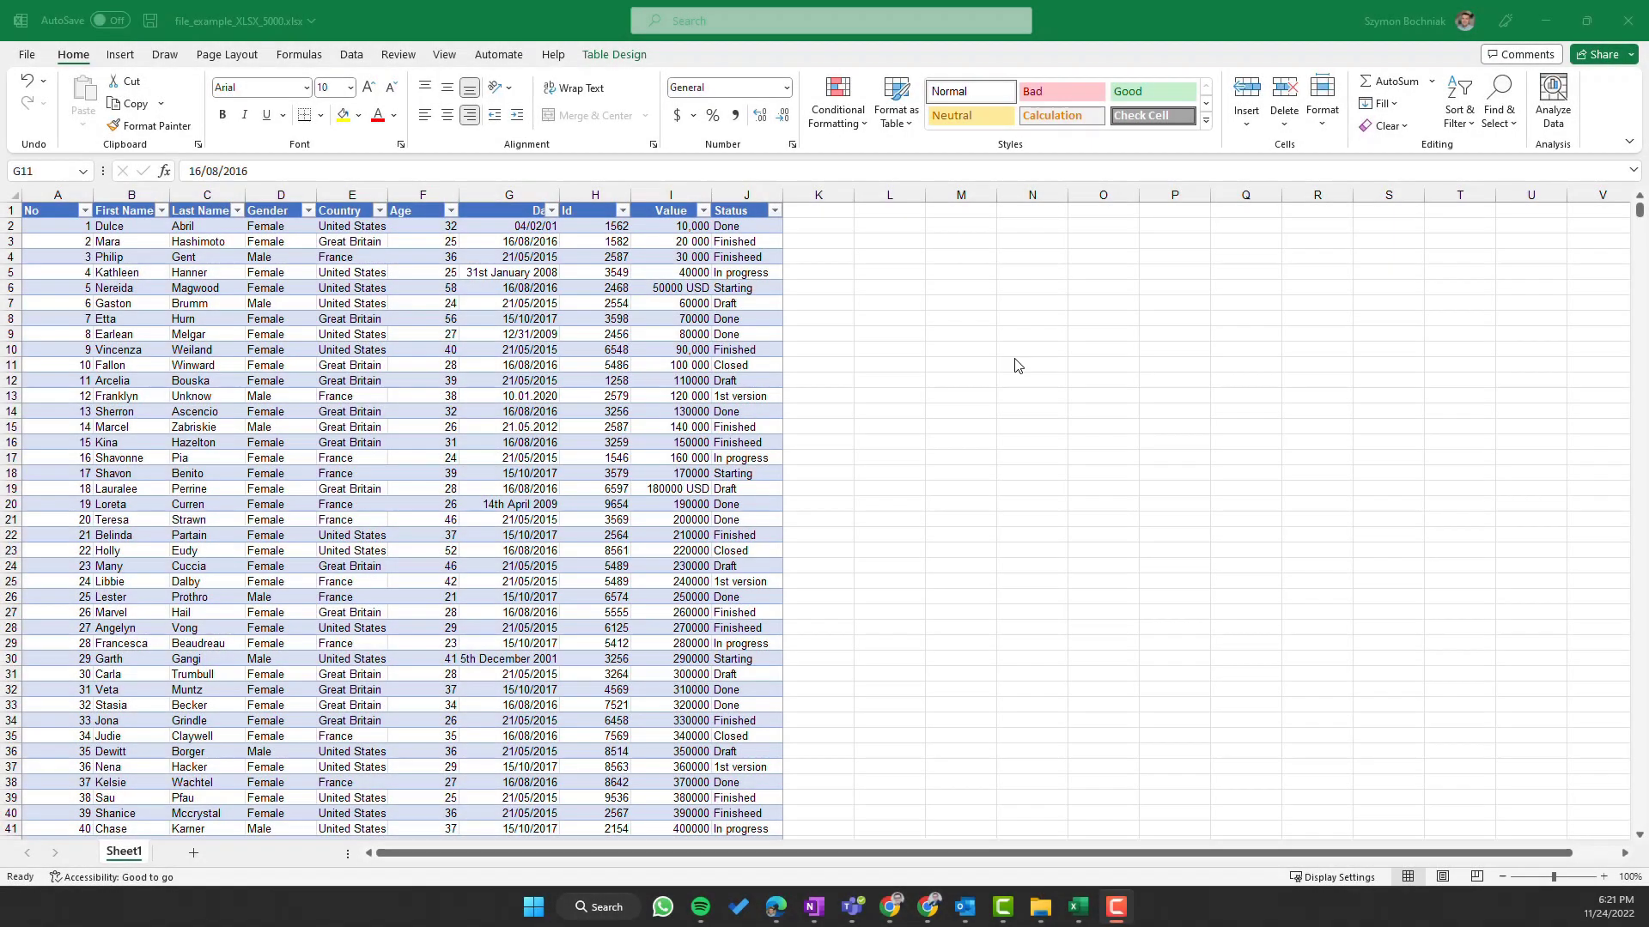
- Switch to the Excel workbook file_example_XLSX_5000.xlsx and look through the rows of the table on Sheet1
scroll(674, 347, down, 2)
scroll(666, 354, up, 2)
click(425, 321)
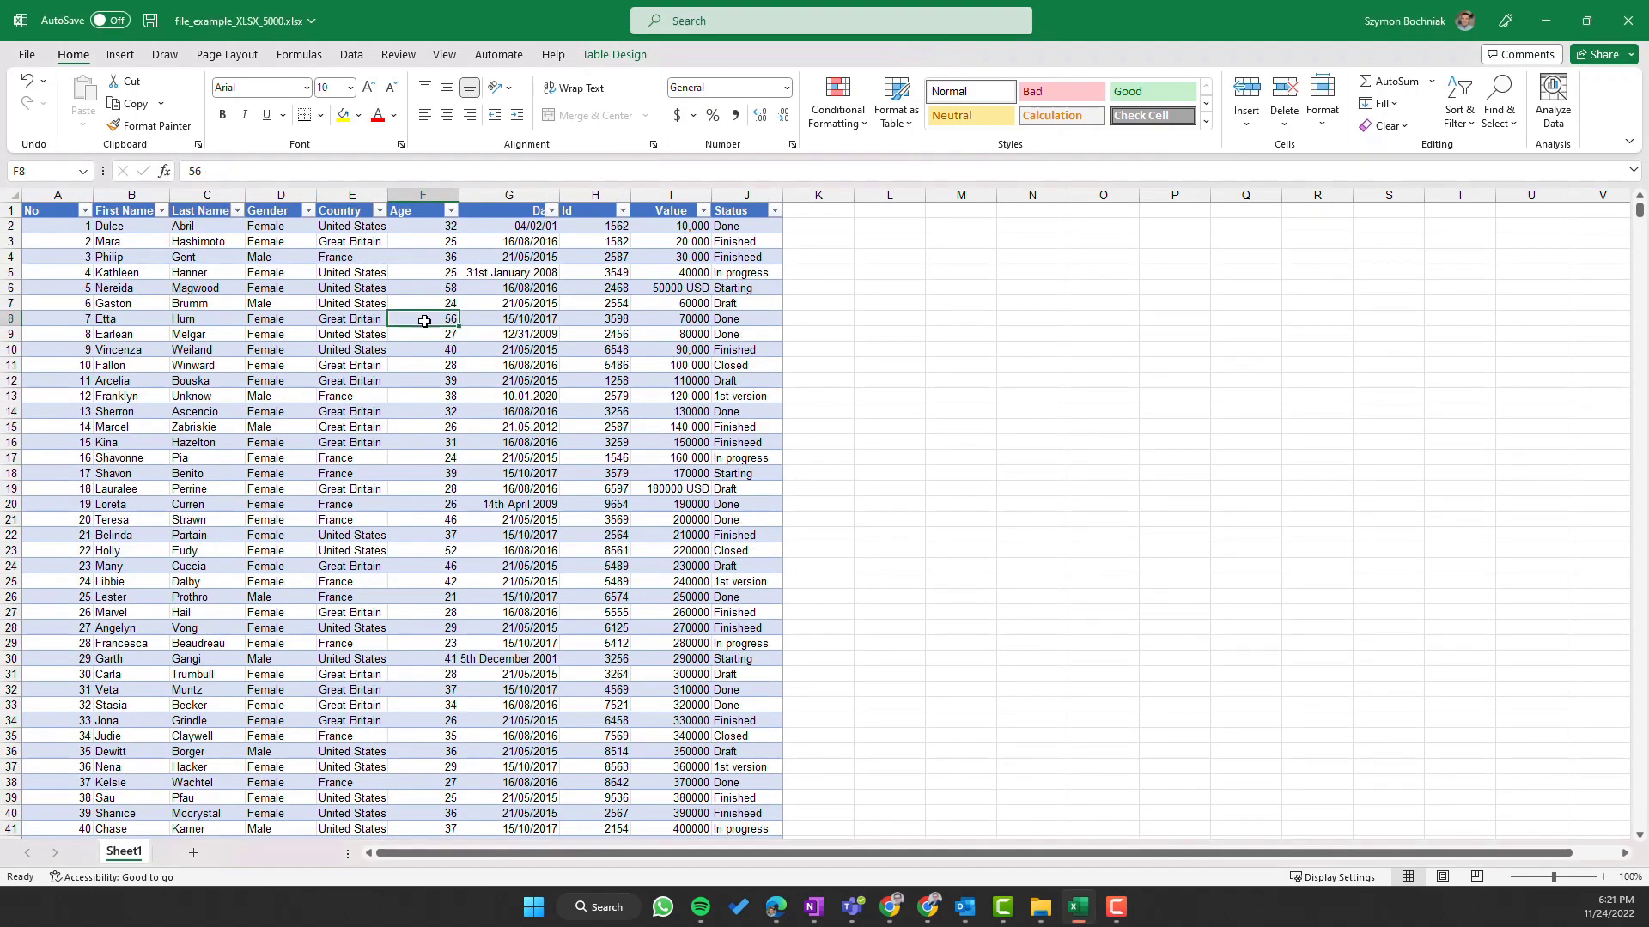
scroll(424, 322, down, 1)
scroll(424, 321, up, 1)
scroll(424, 321, down, 2)
scroll(424, 321, up, 2)
scroll(337, 333, down, 1)
scroll(267, 333, up, 1)
scroll(258, 401, down, 1)
scroll(257, 401, up, 1)
- Examine how individual cells in the date, Value and Status columns are written, and view the available number formats
click(548, 254)
click(547, 272)
click(528, 503)
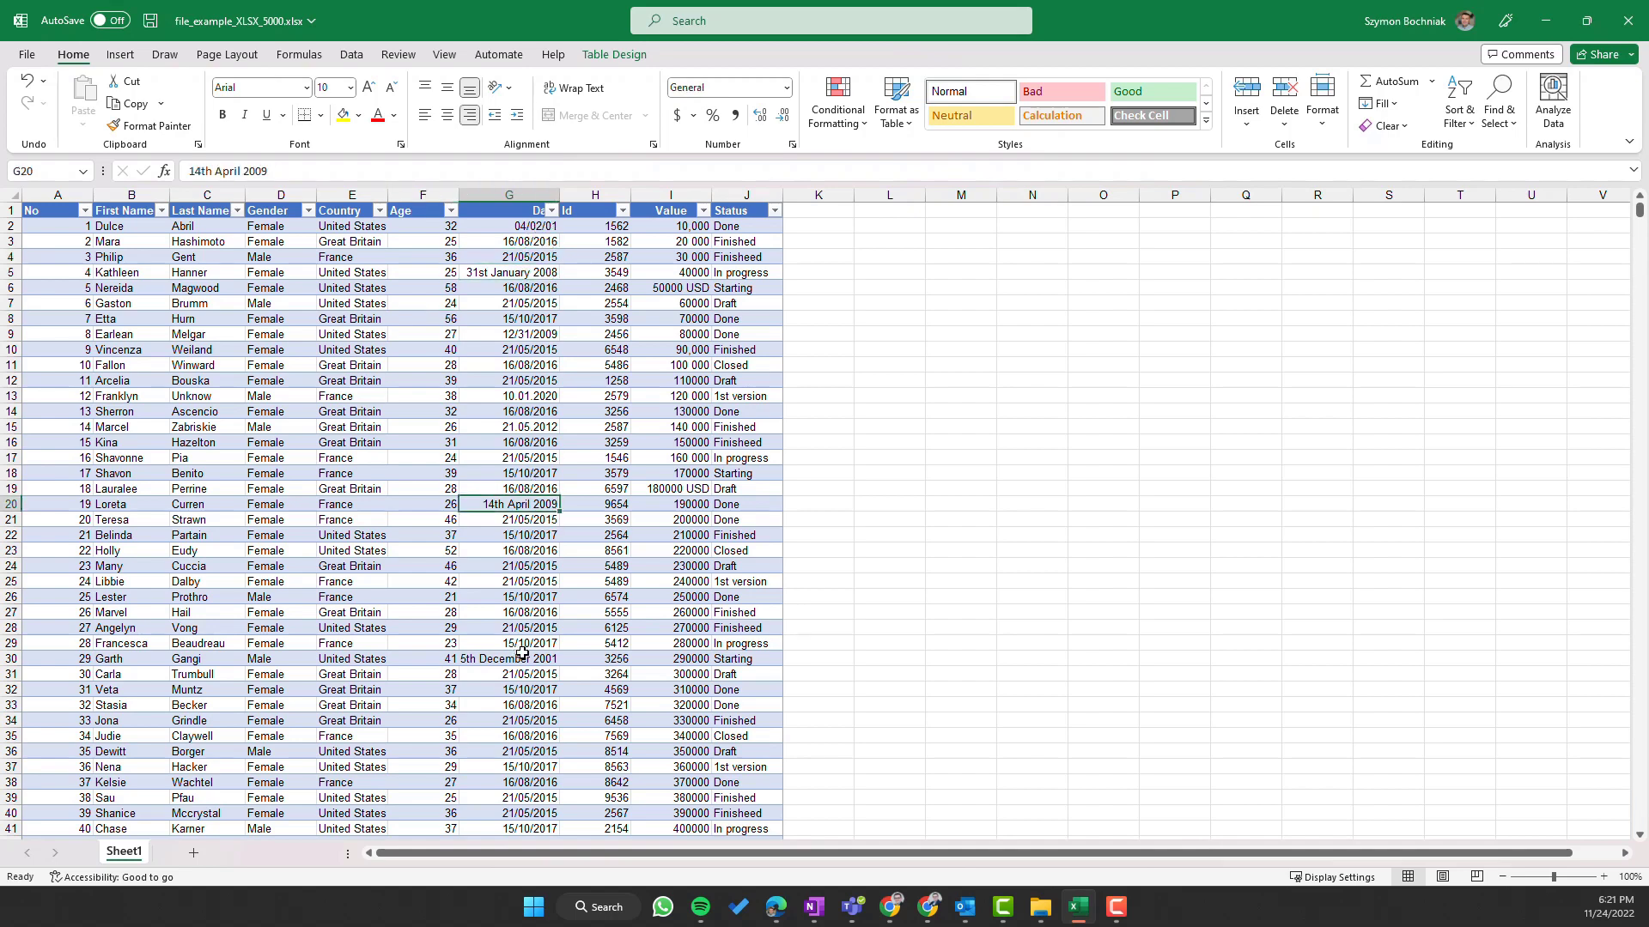
click(533, 430)
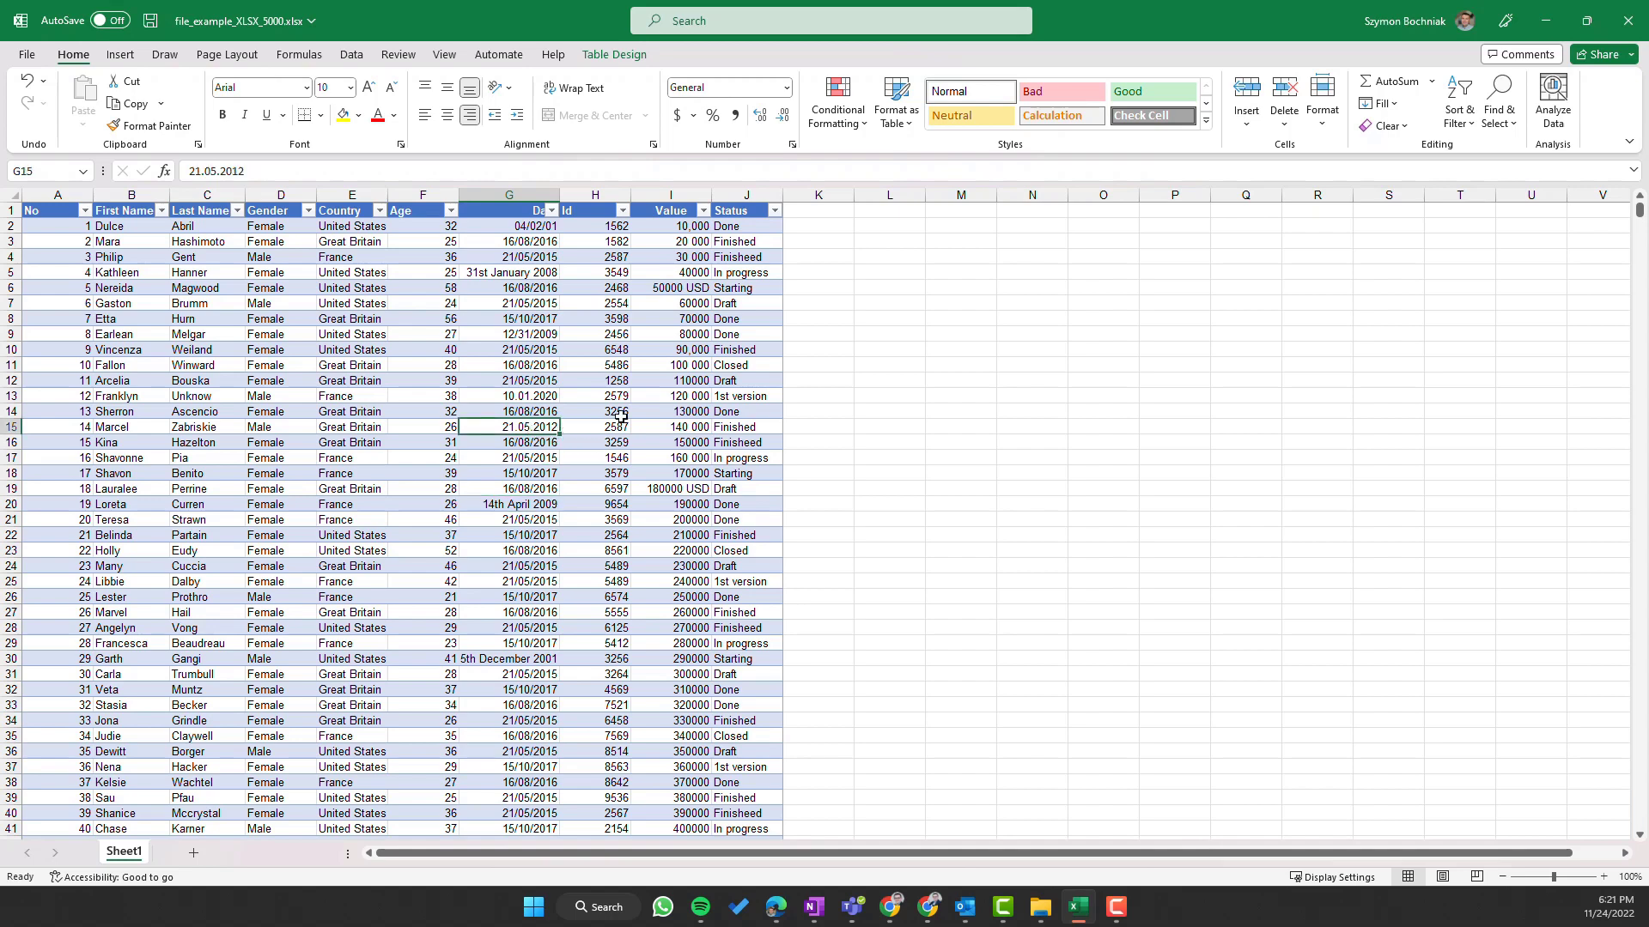
click(690, 429)
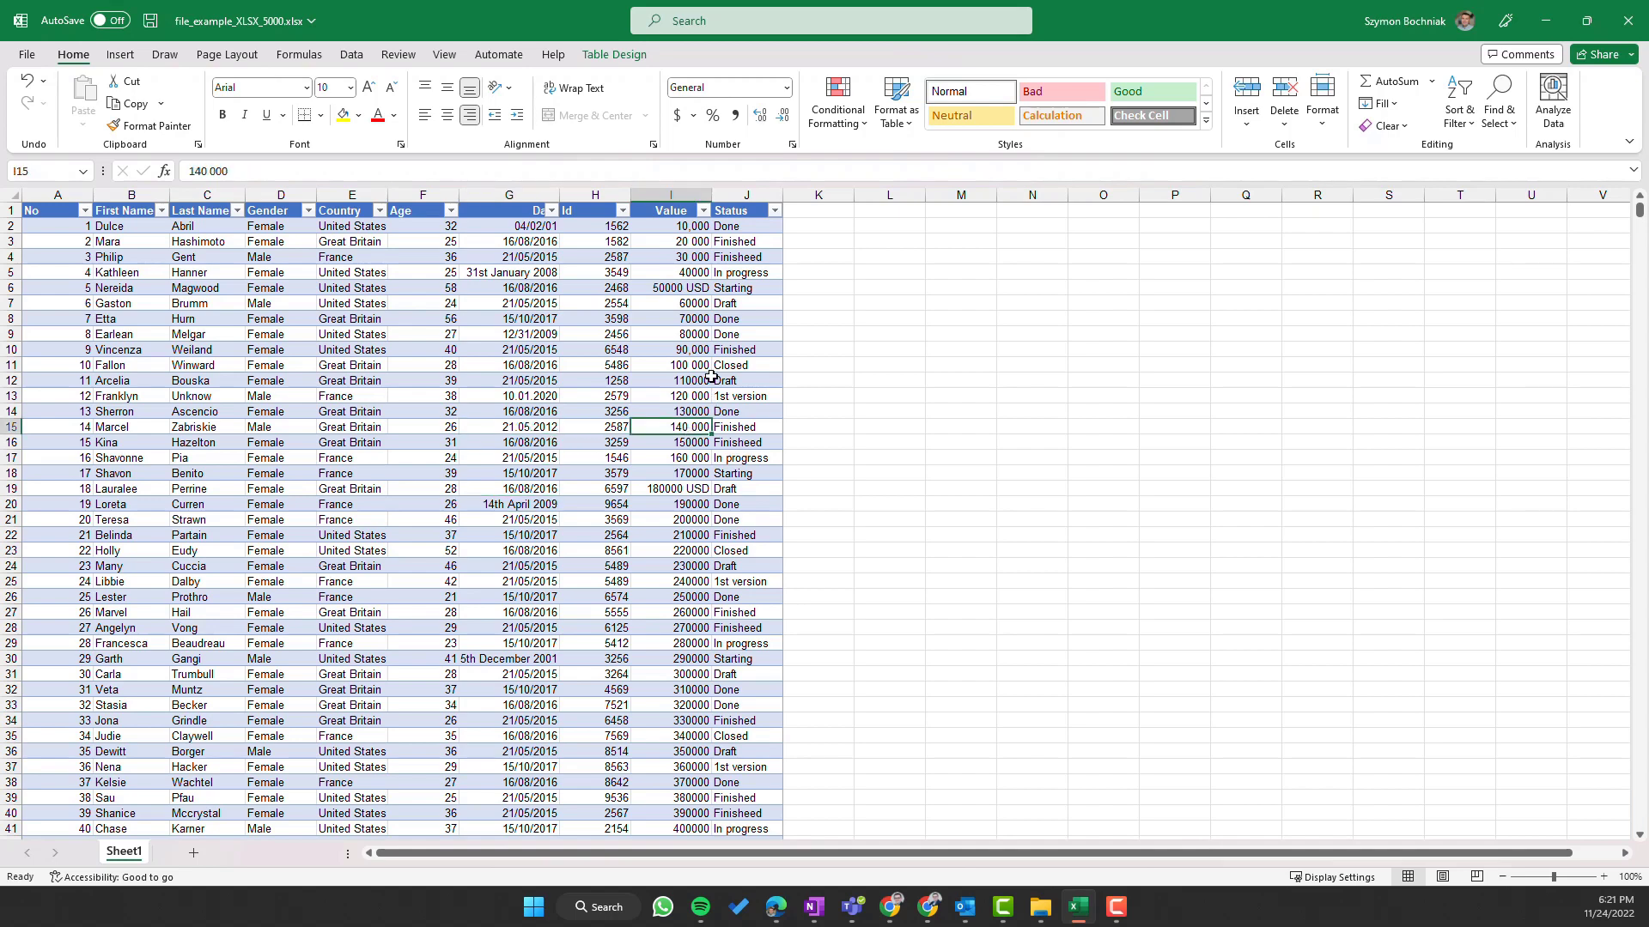
click(751, 303)
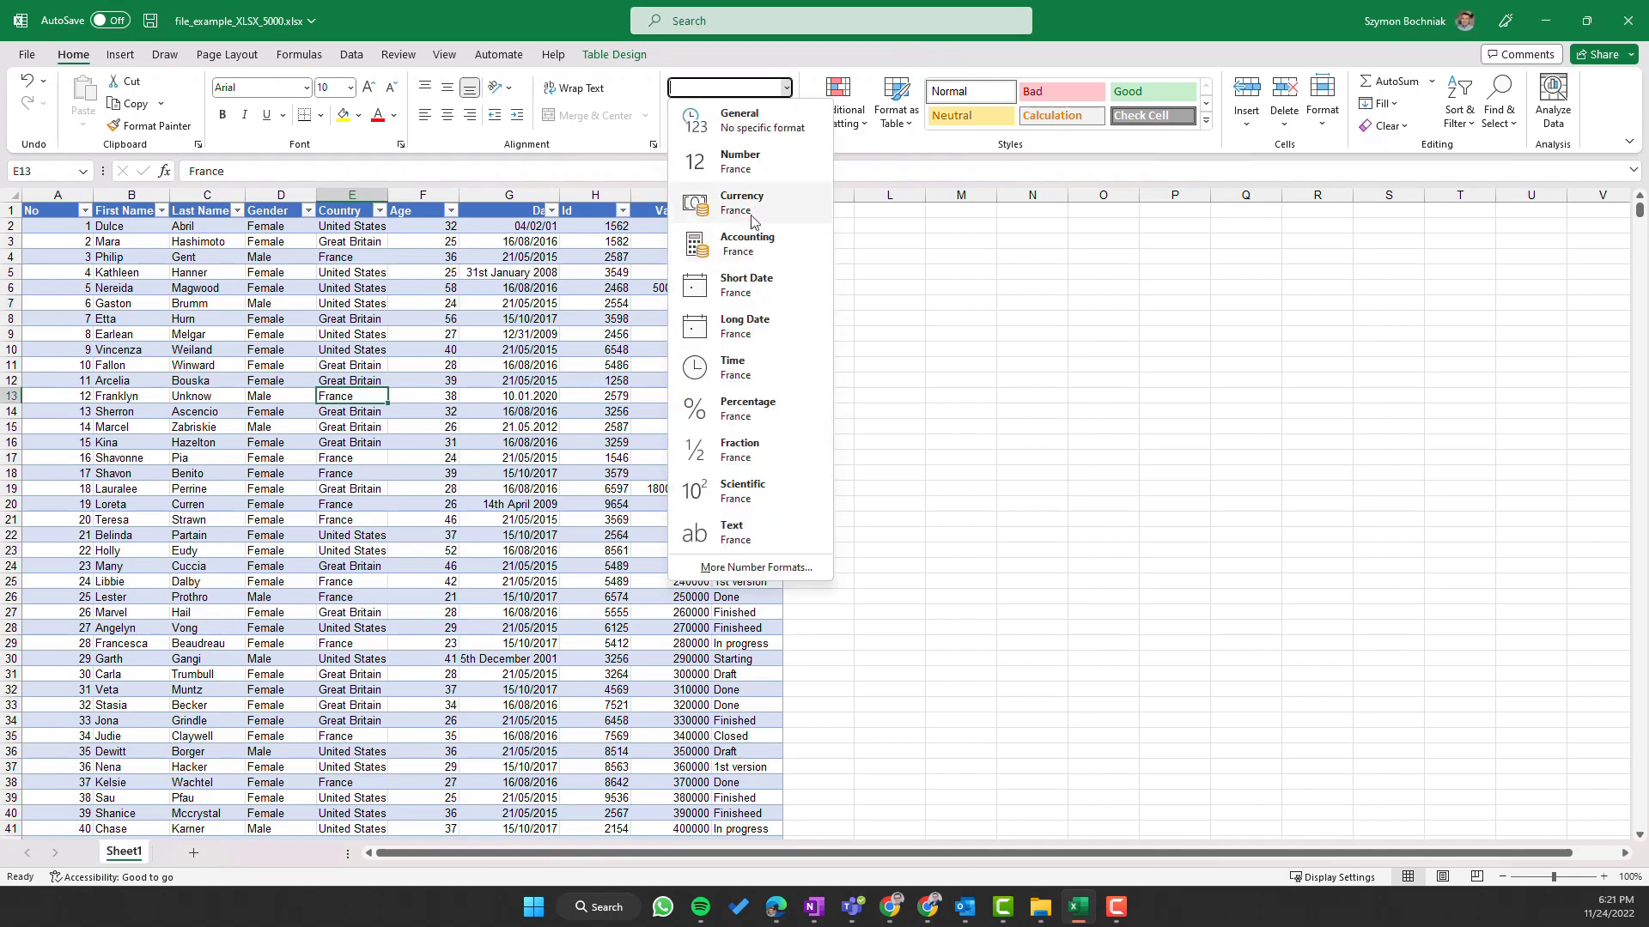
click(472, 403)
click(491, 401)
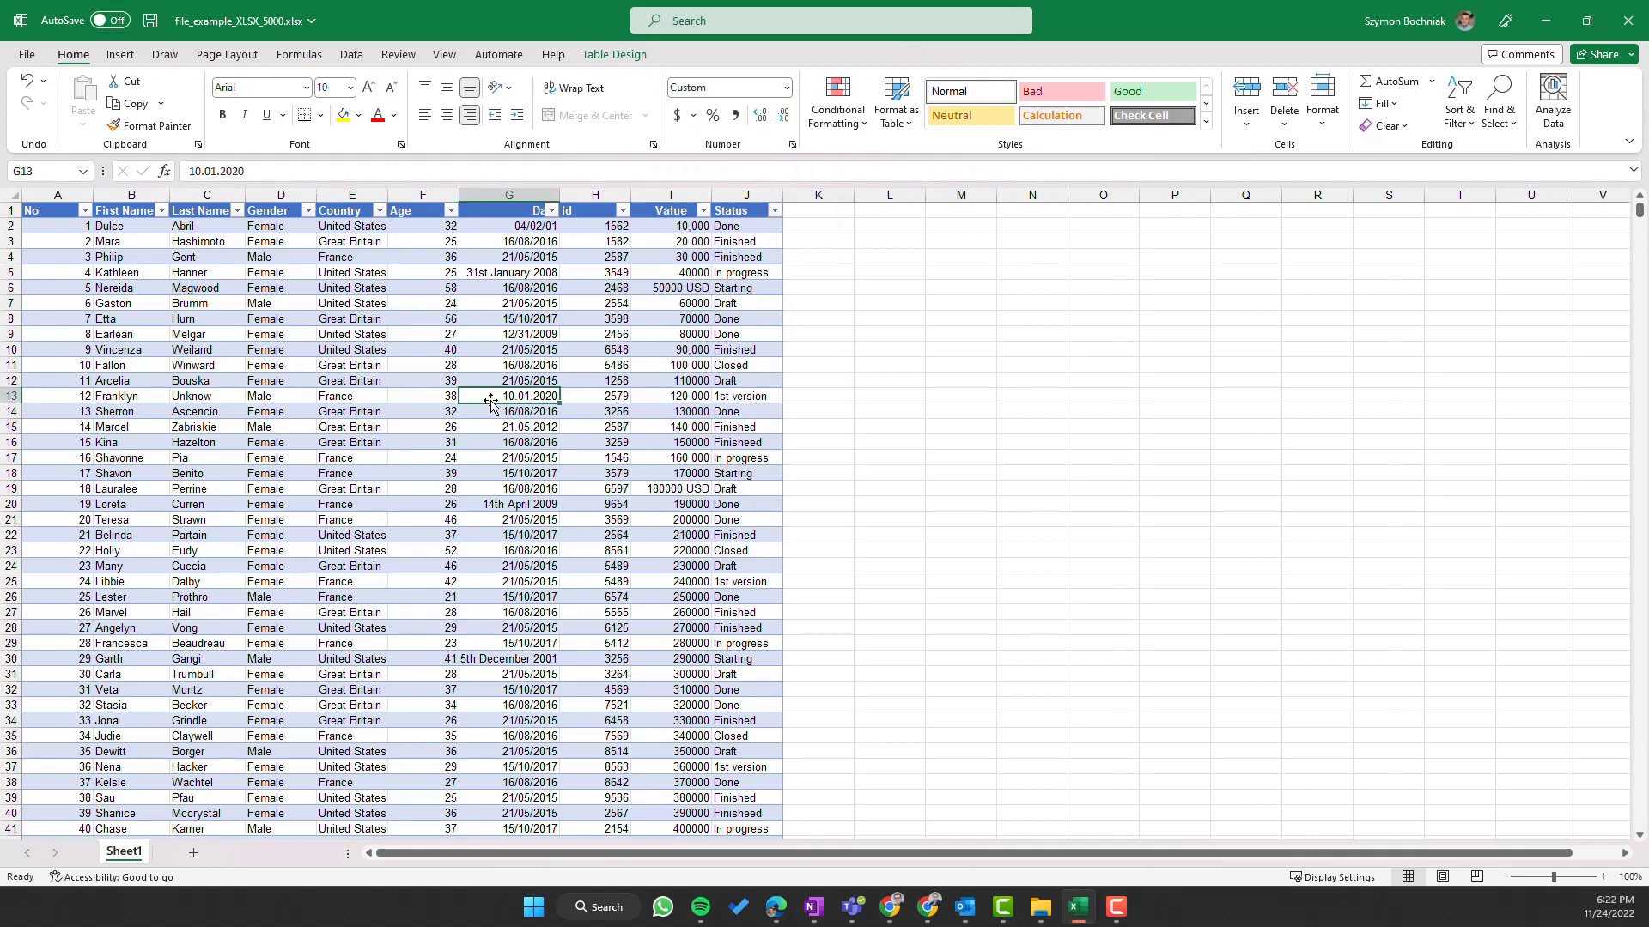
click(519, 487)
click(520, 502)
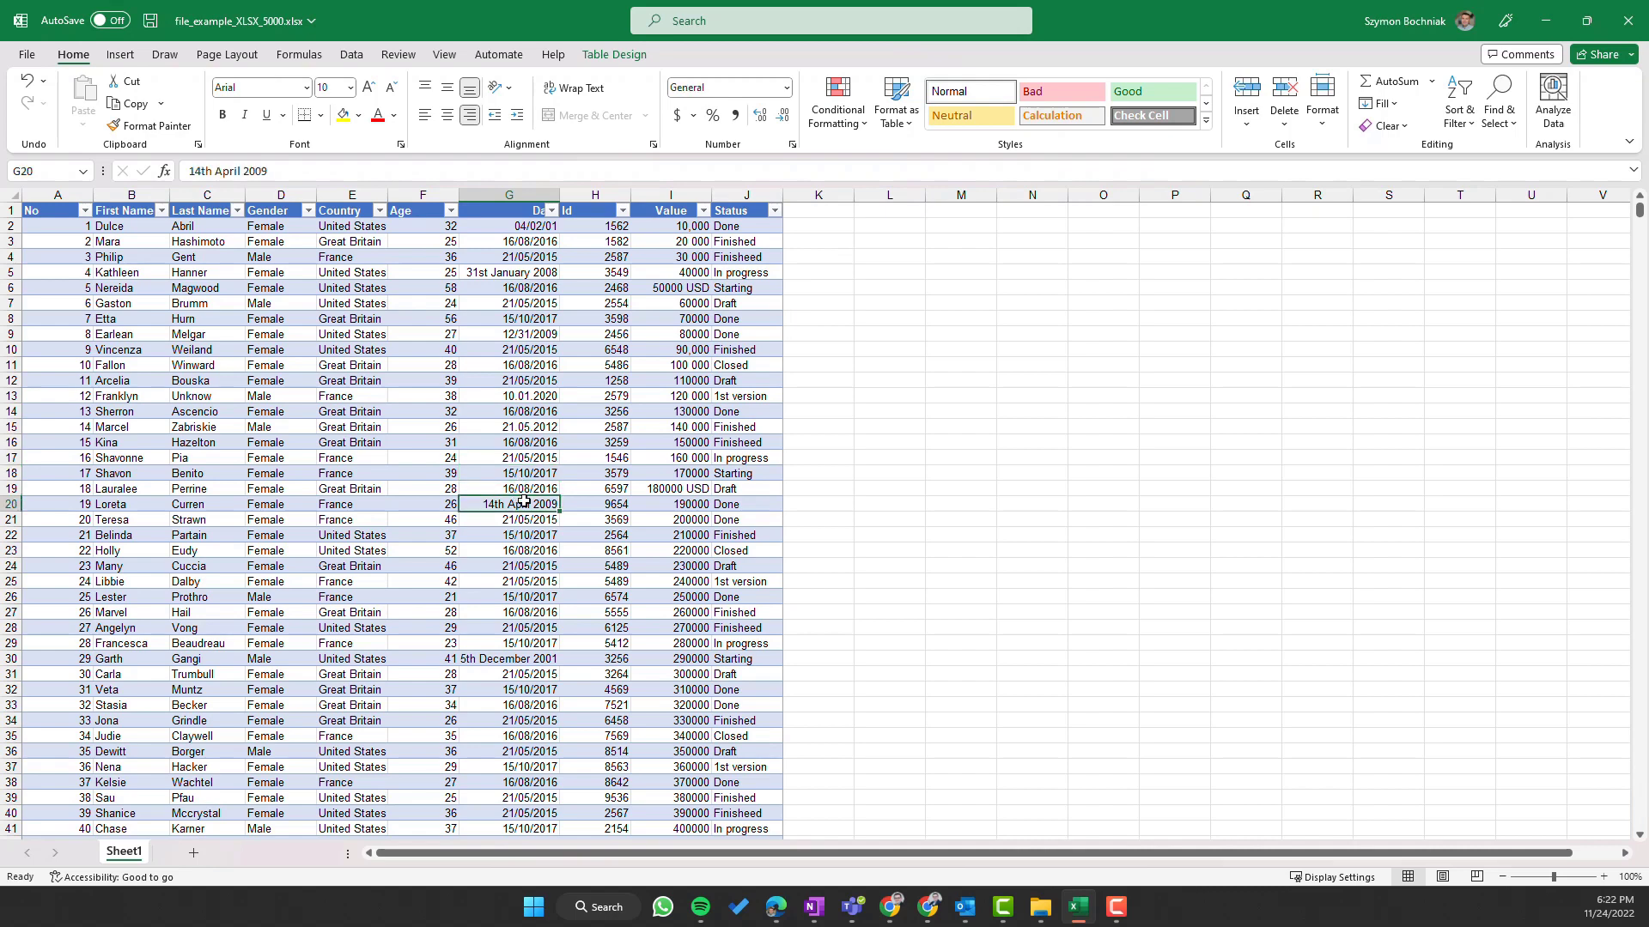
scroll(535, 546, down, 1)
scroll(535, 546, up, 1)
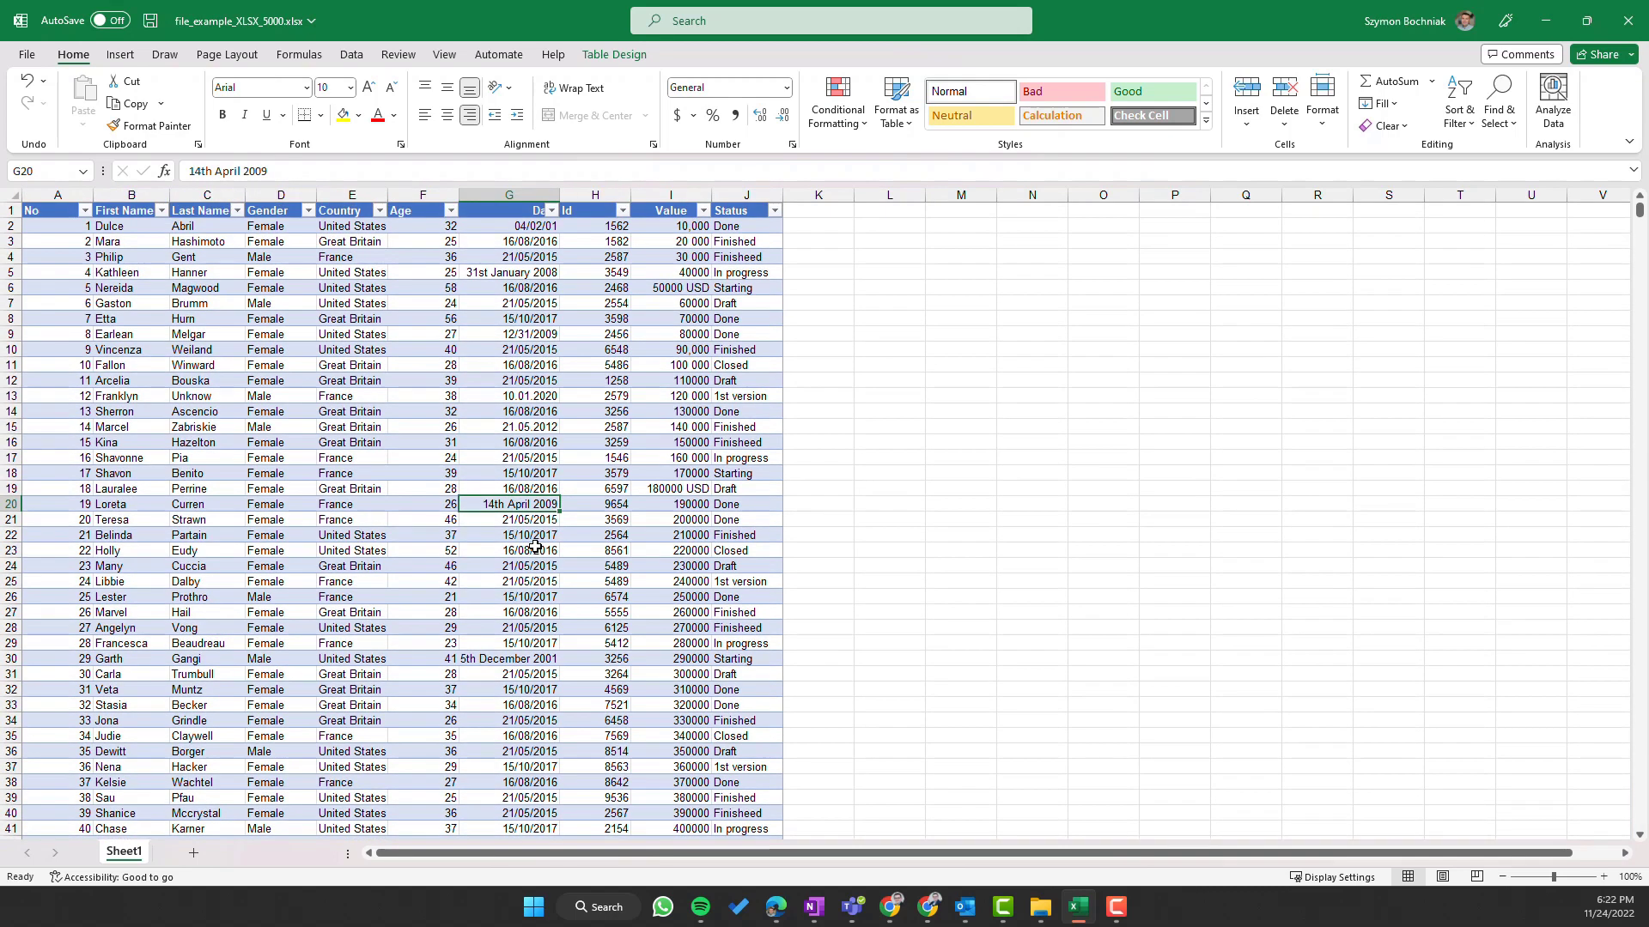
click(354, 536)
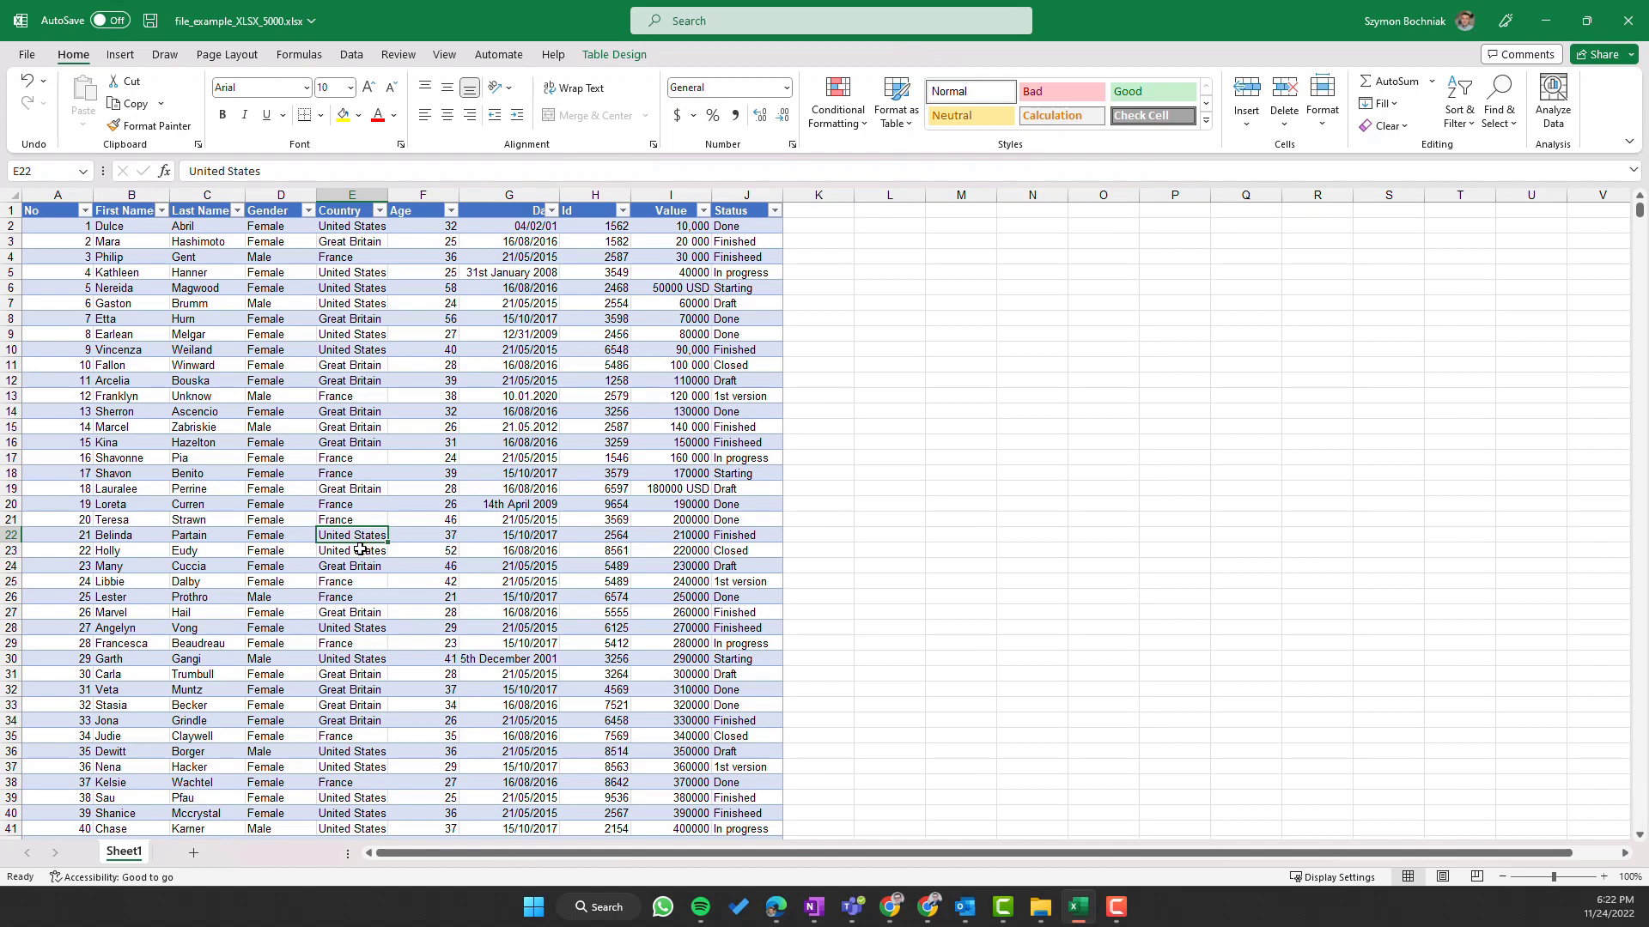
click(209, 473)
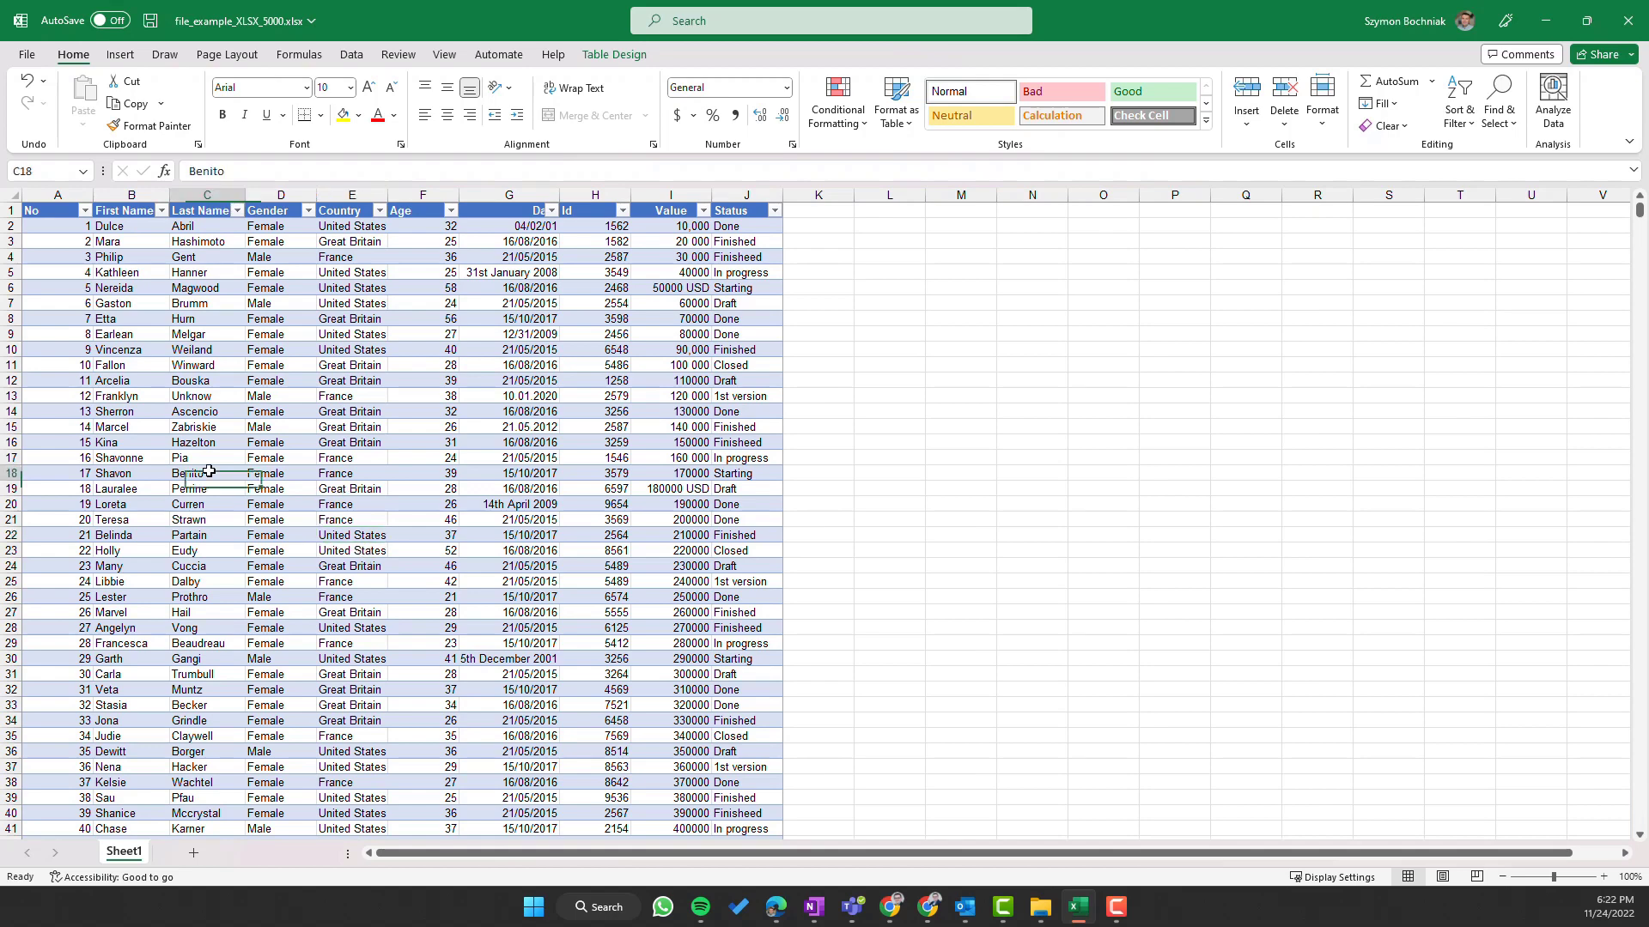
click(144, 343)
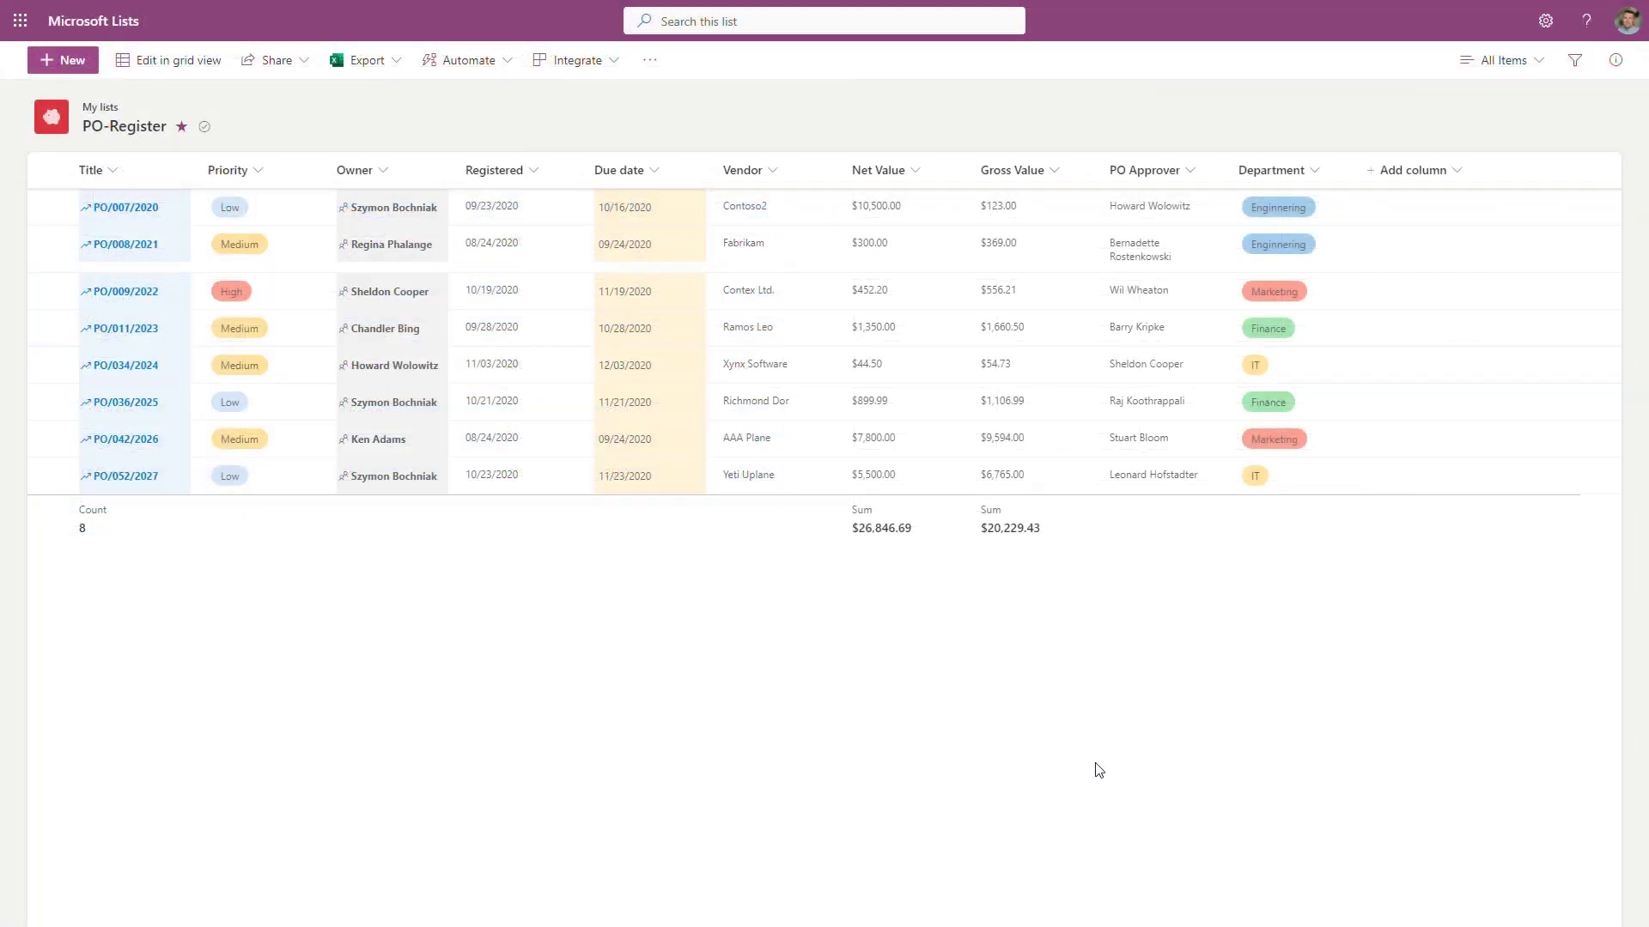
- Open purchase order PO/007/2020 in Microsoft Lists, try to enter aaa as its Net Value, and view the Department choices
click(122, 209)
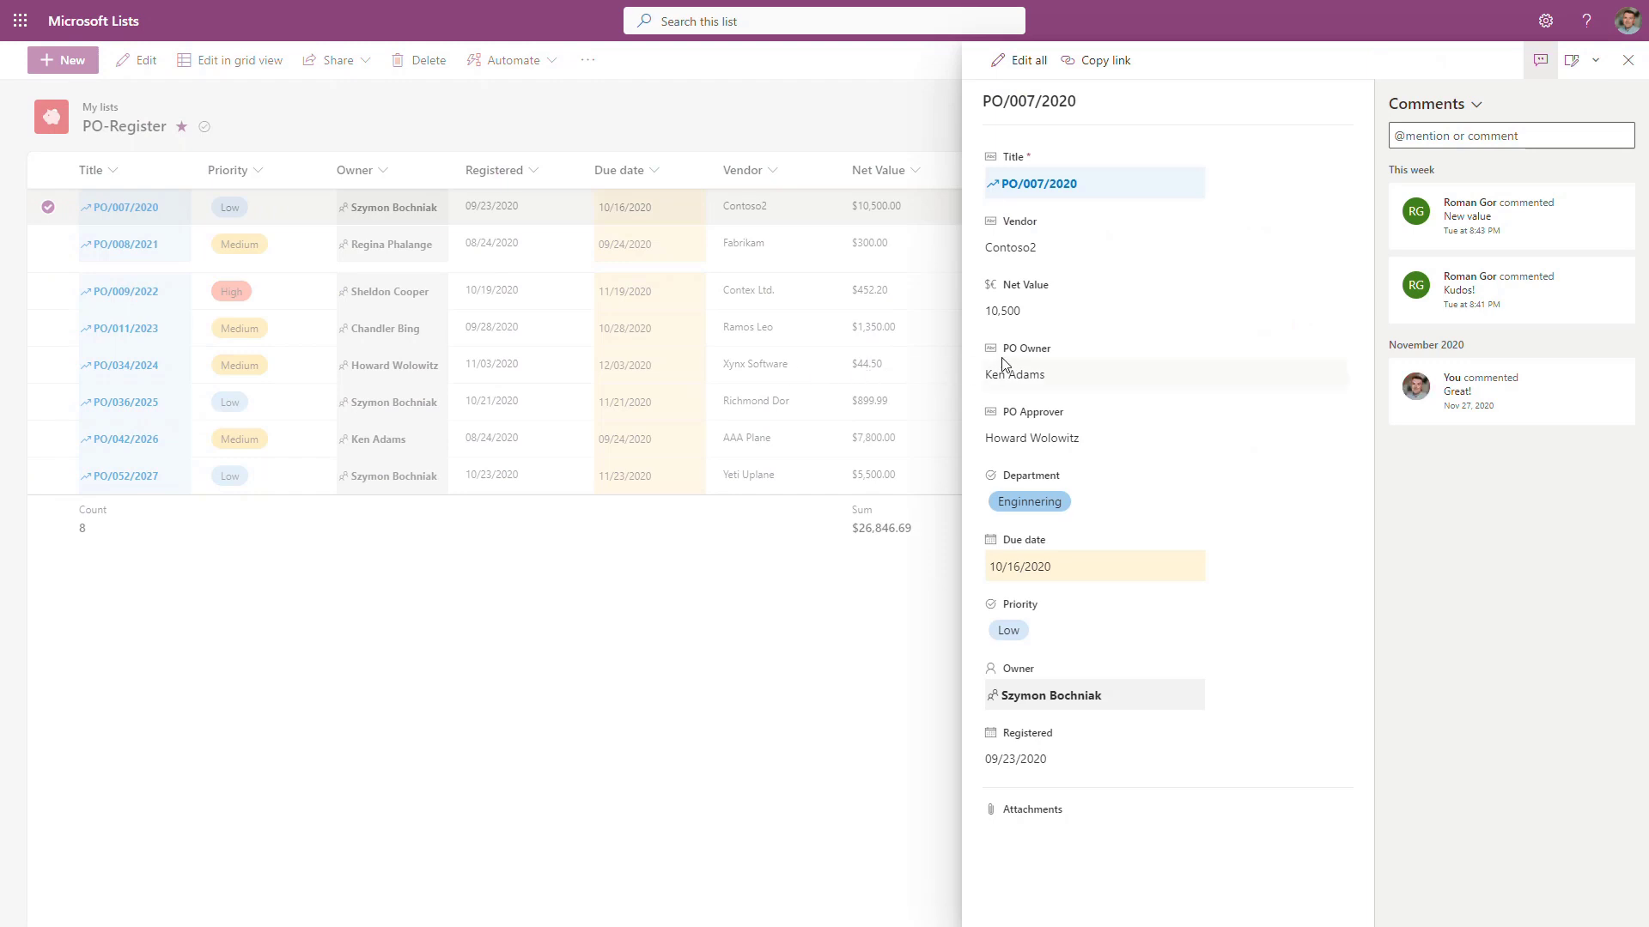
click(1063, 321)
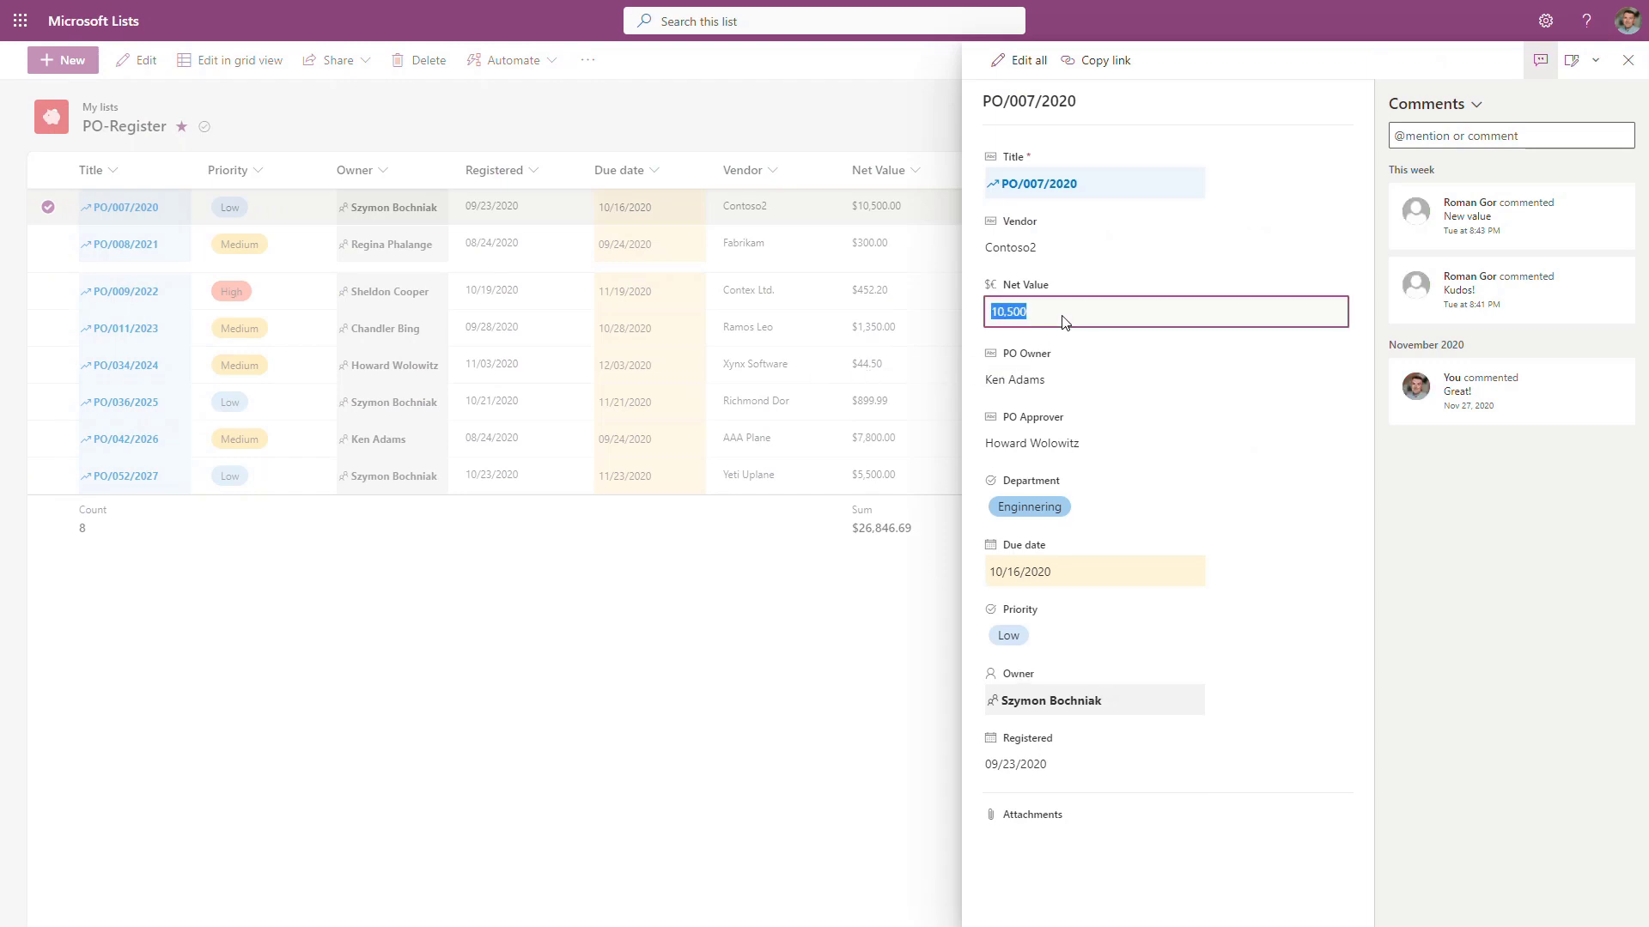
text(aaa)
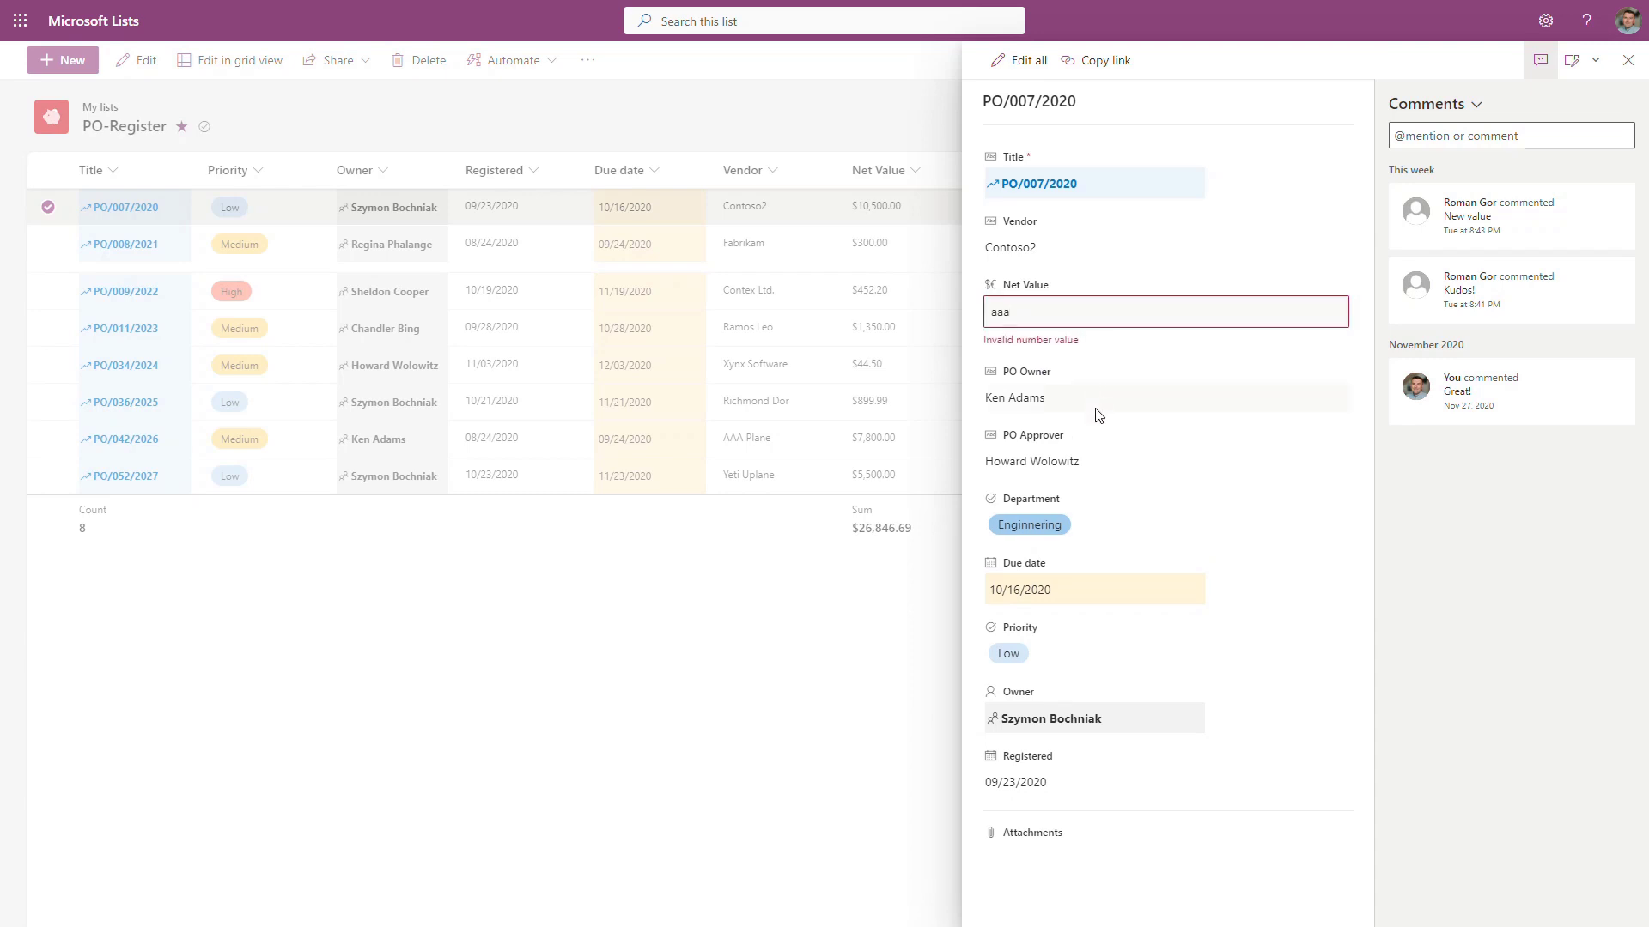
click(1100, 532)
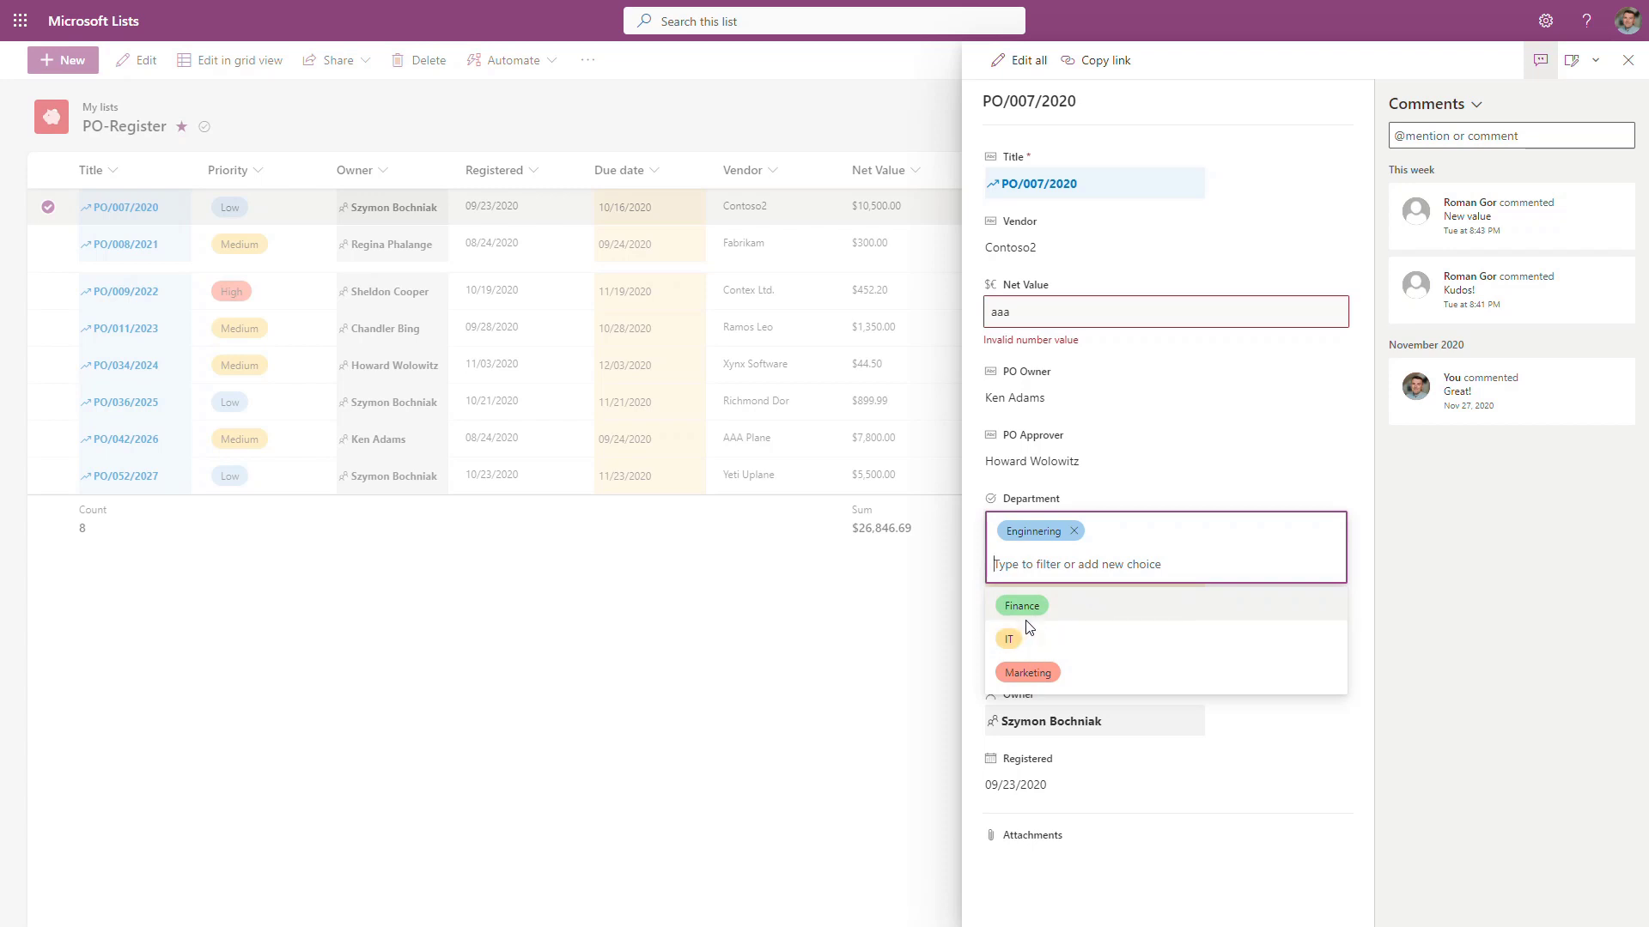
click(1137, 754)
- Replace the Owner of PO/007/2020 with another person from the suggestions and set its Net Value to 1,111
click(1120, 724)
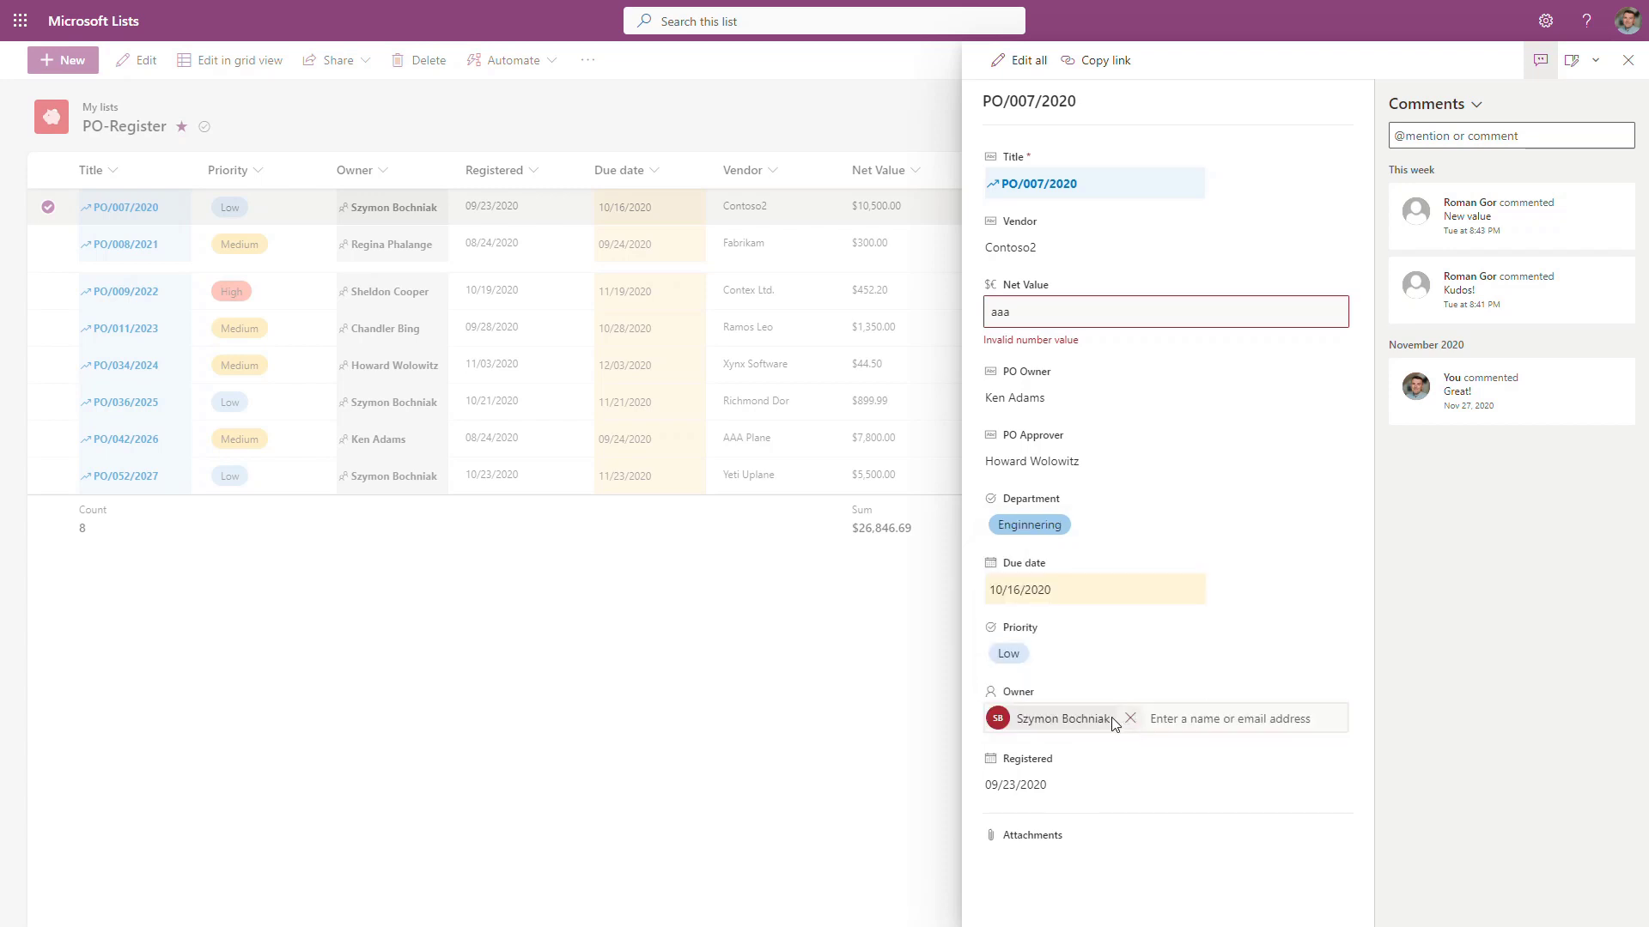
text(cha)
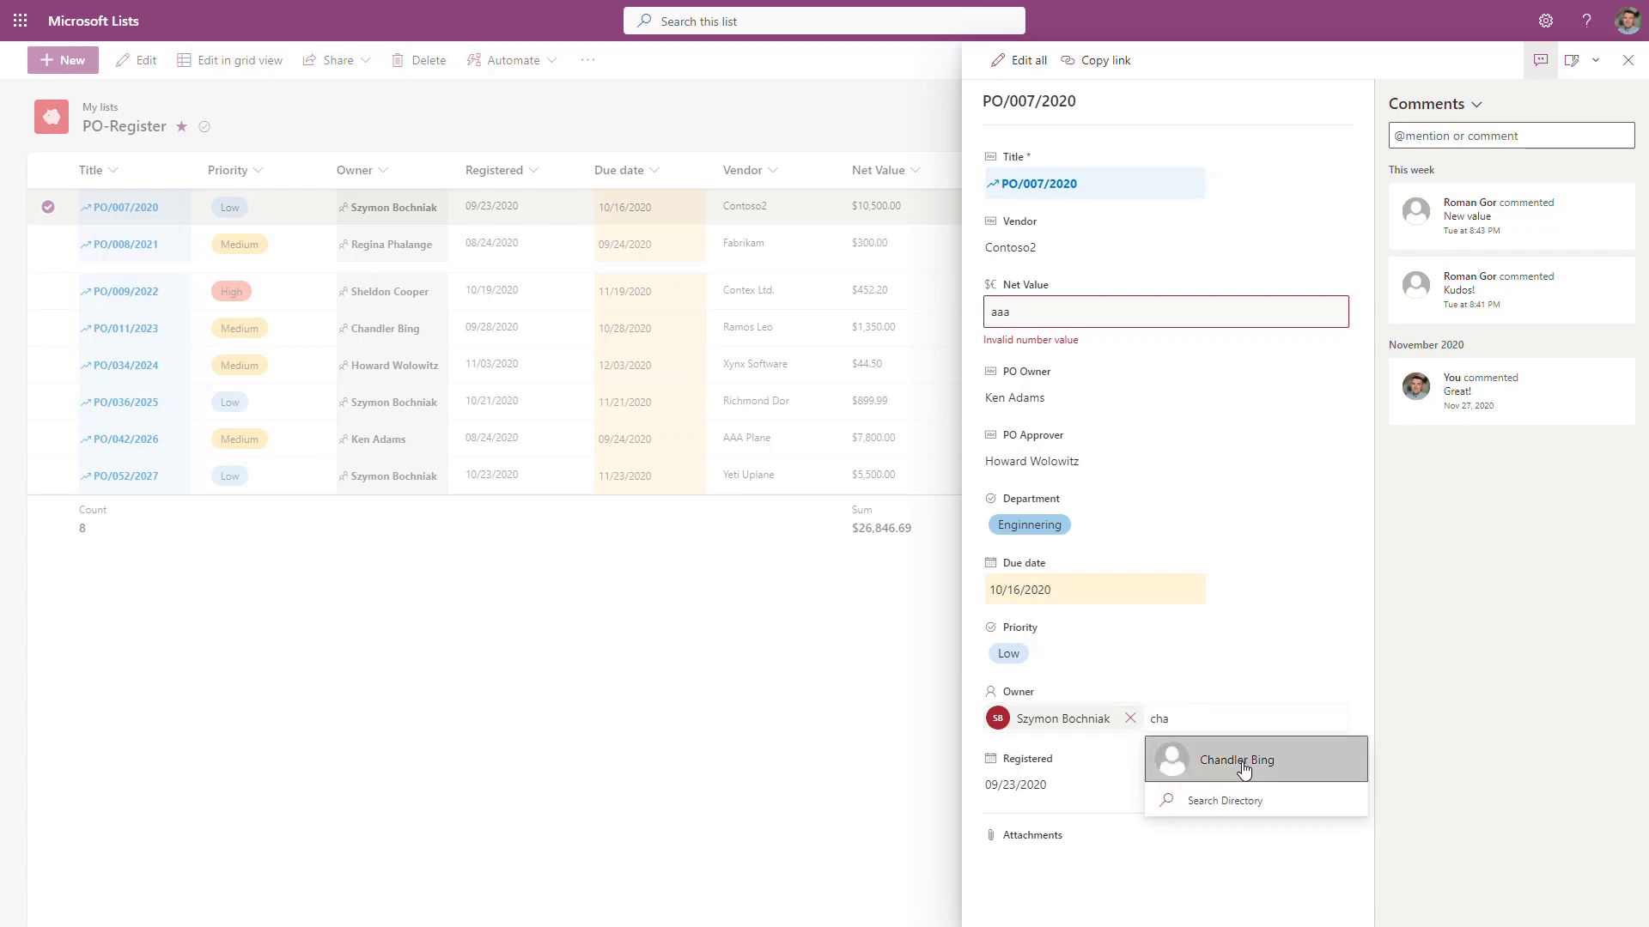
click(1243, 761)
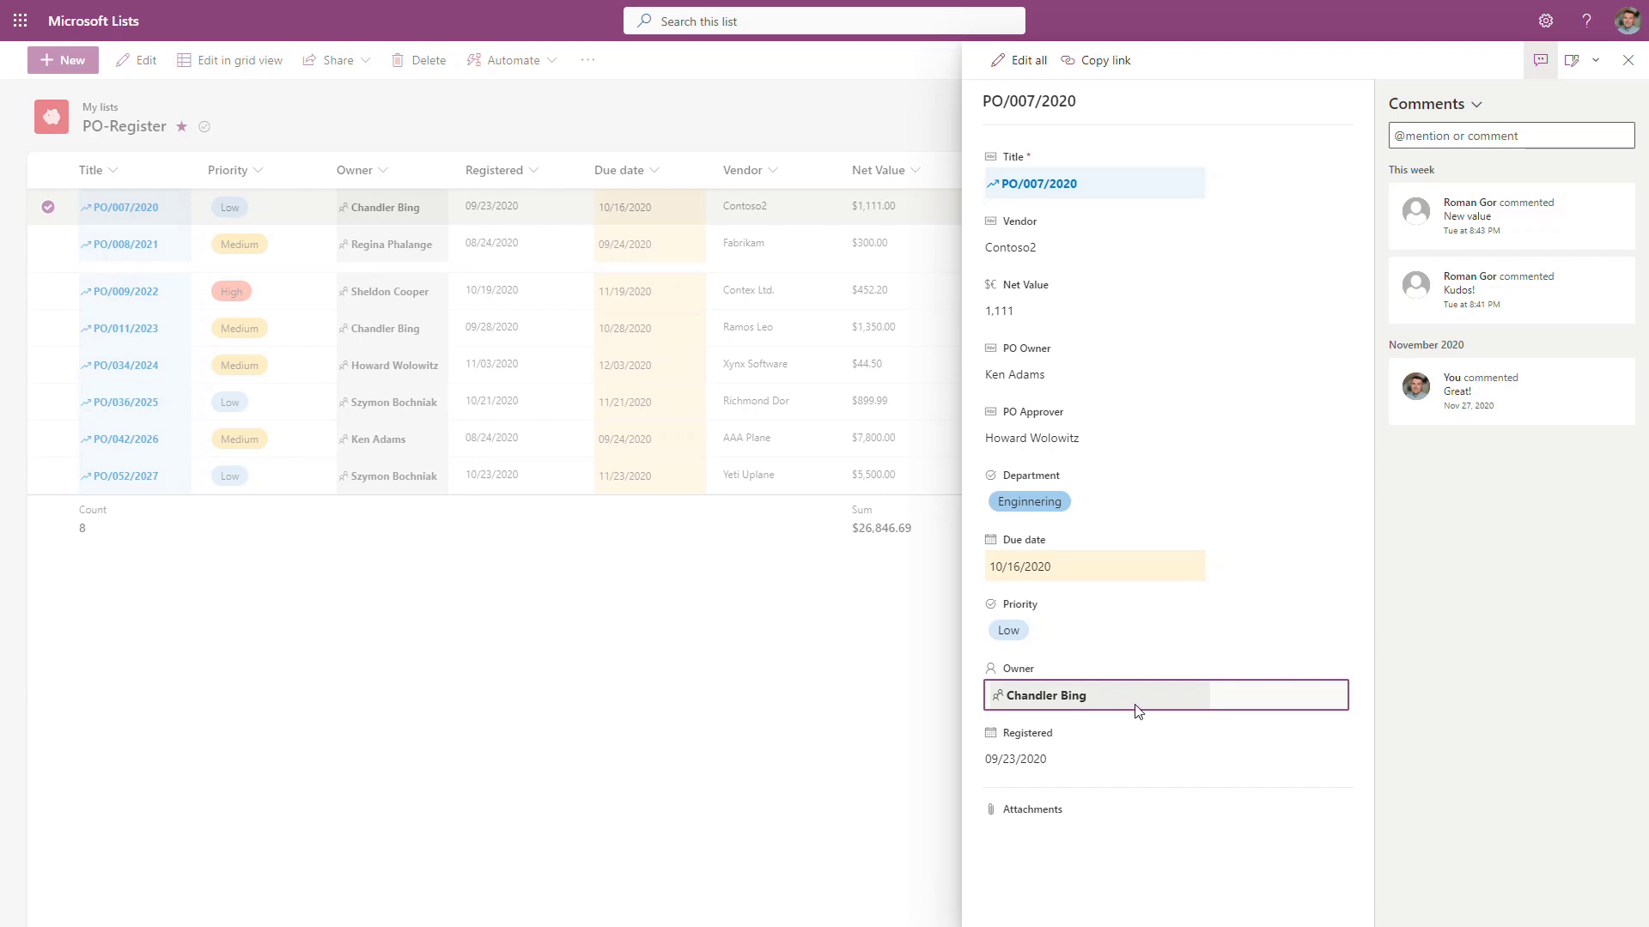
- Look through the date picker of the Registered field and try to enter aaa as the date
click(1121, 764)
click(1333, 761)
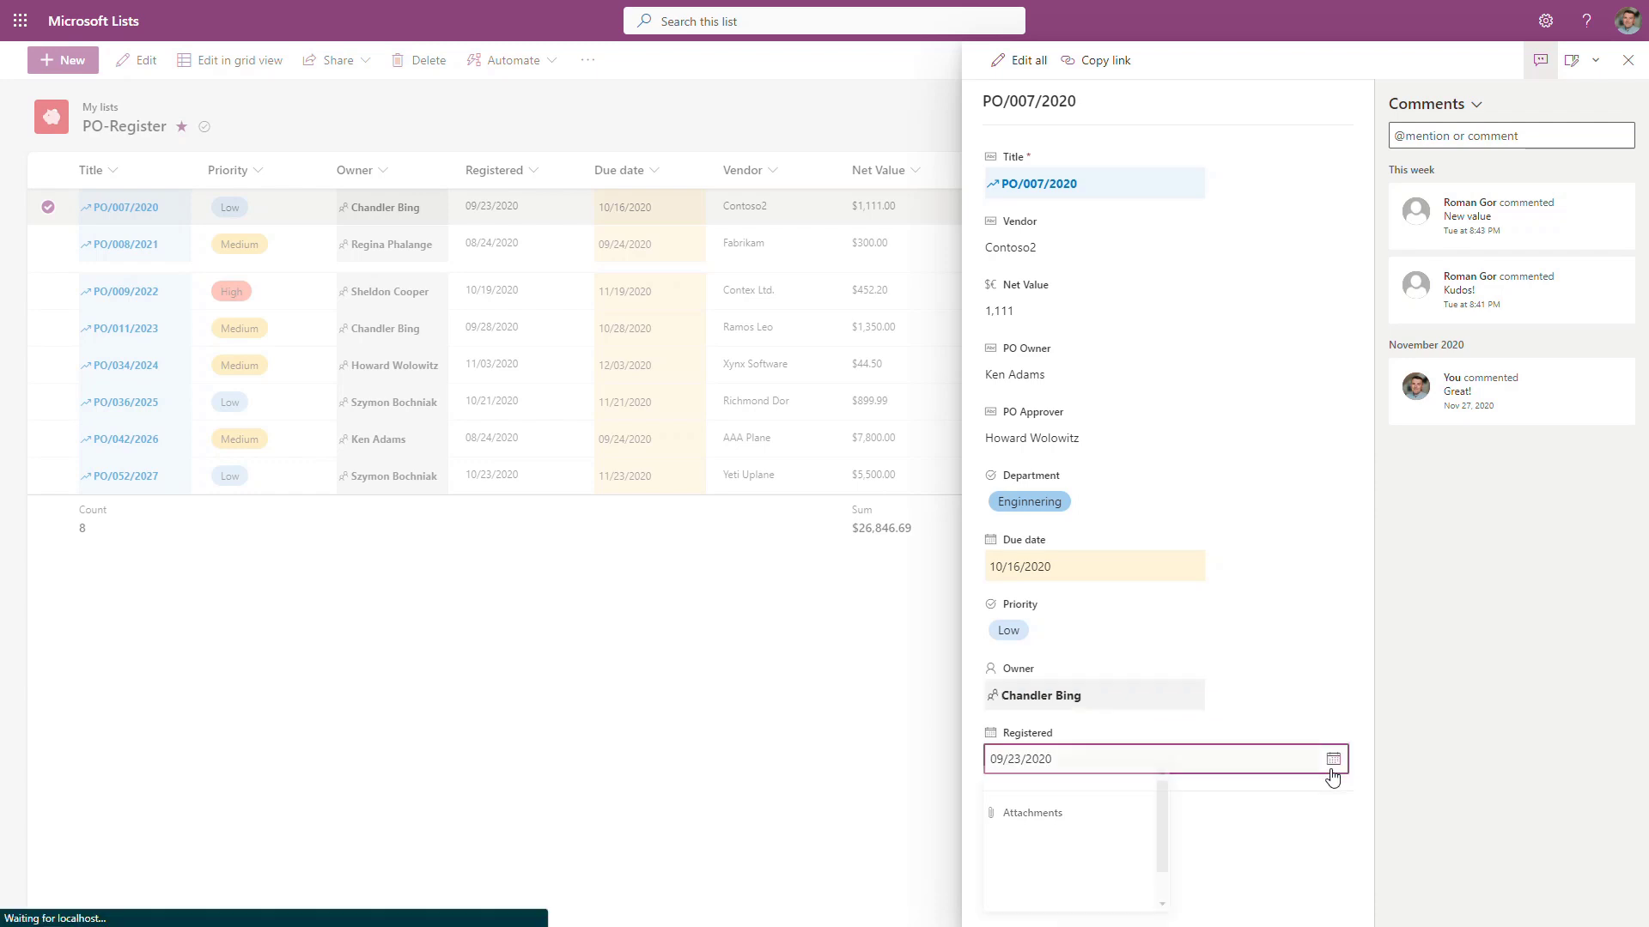
scroll(1159, 820, down, 2)
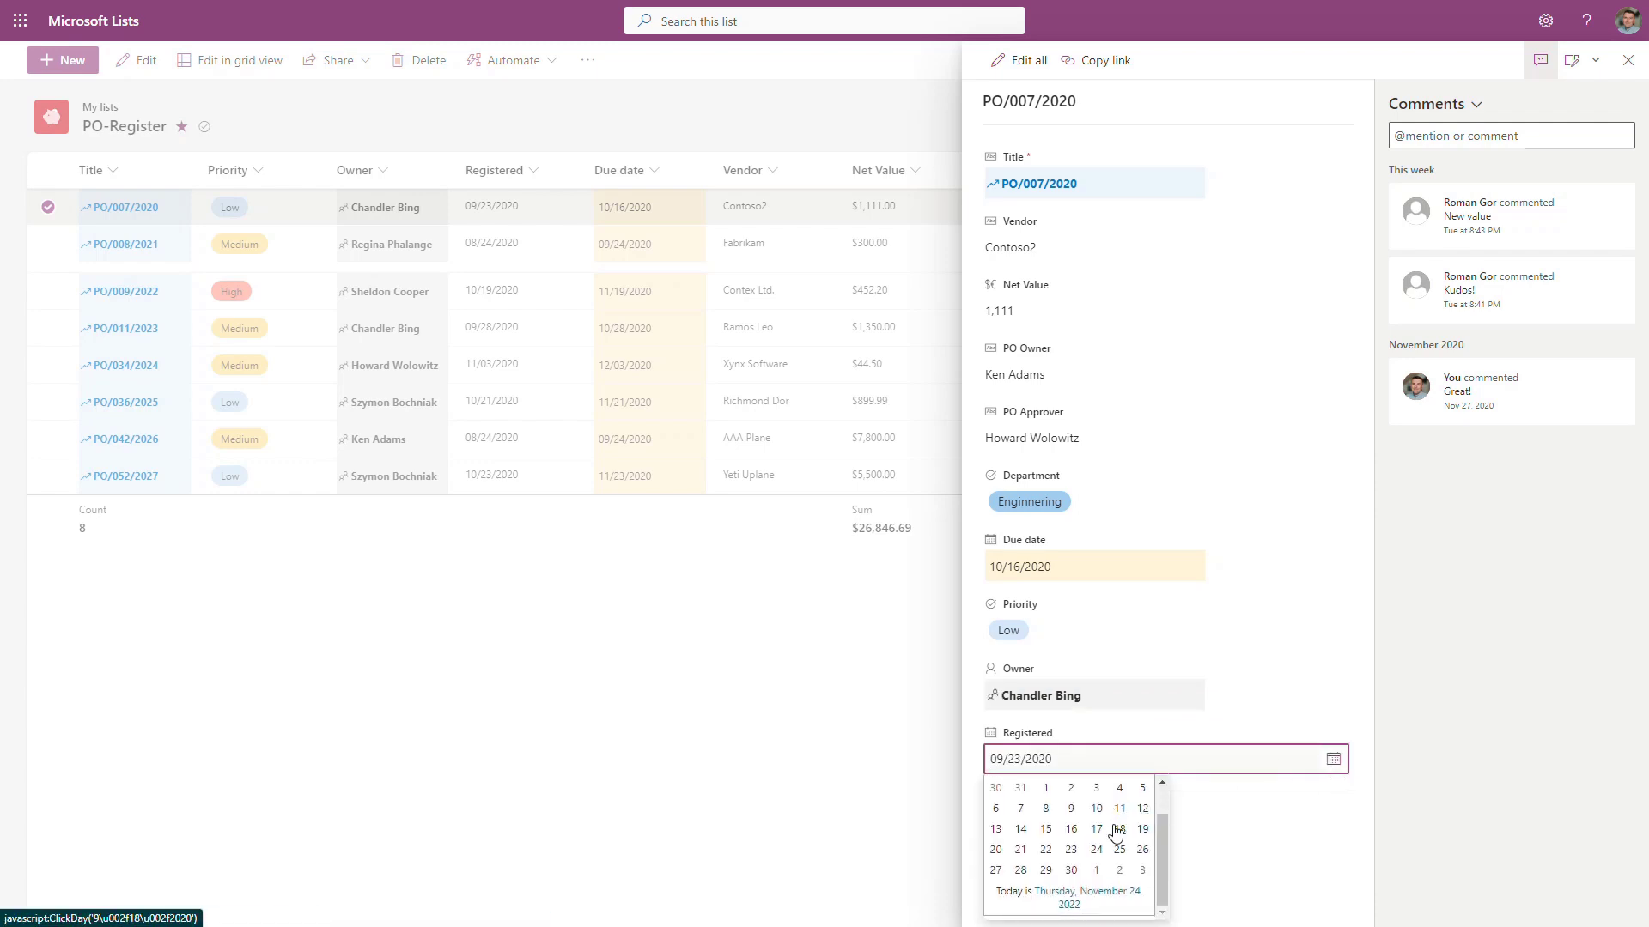
scroll(1115, 831, up, 2)
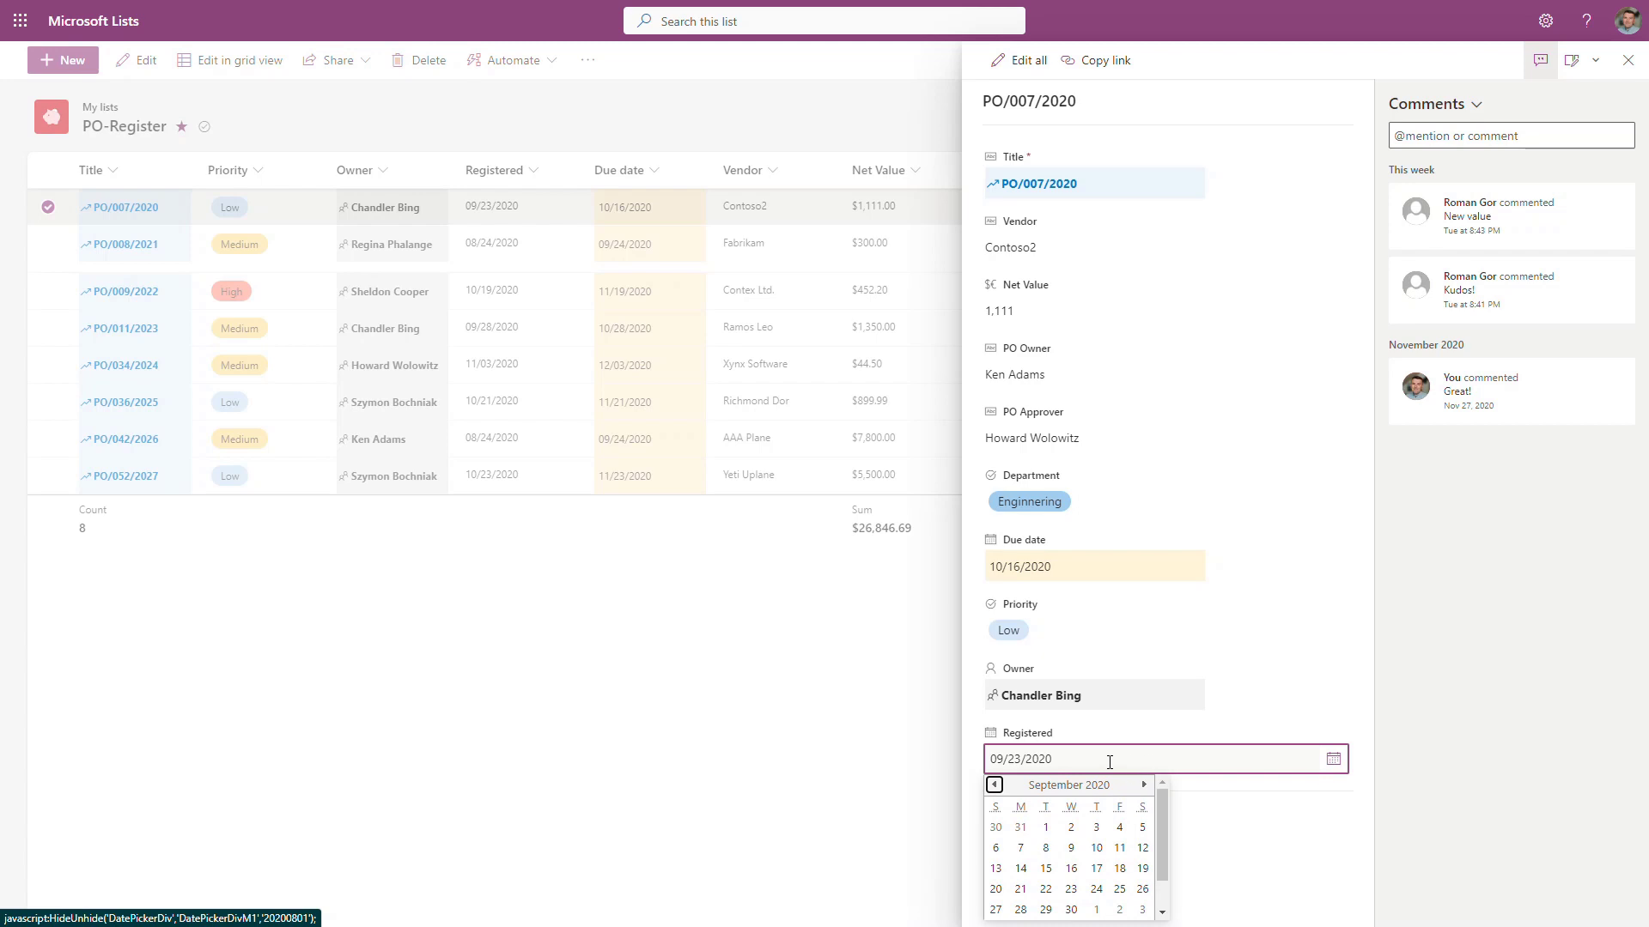
click(1110, 762)
click(1044, 759)
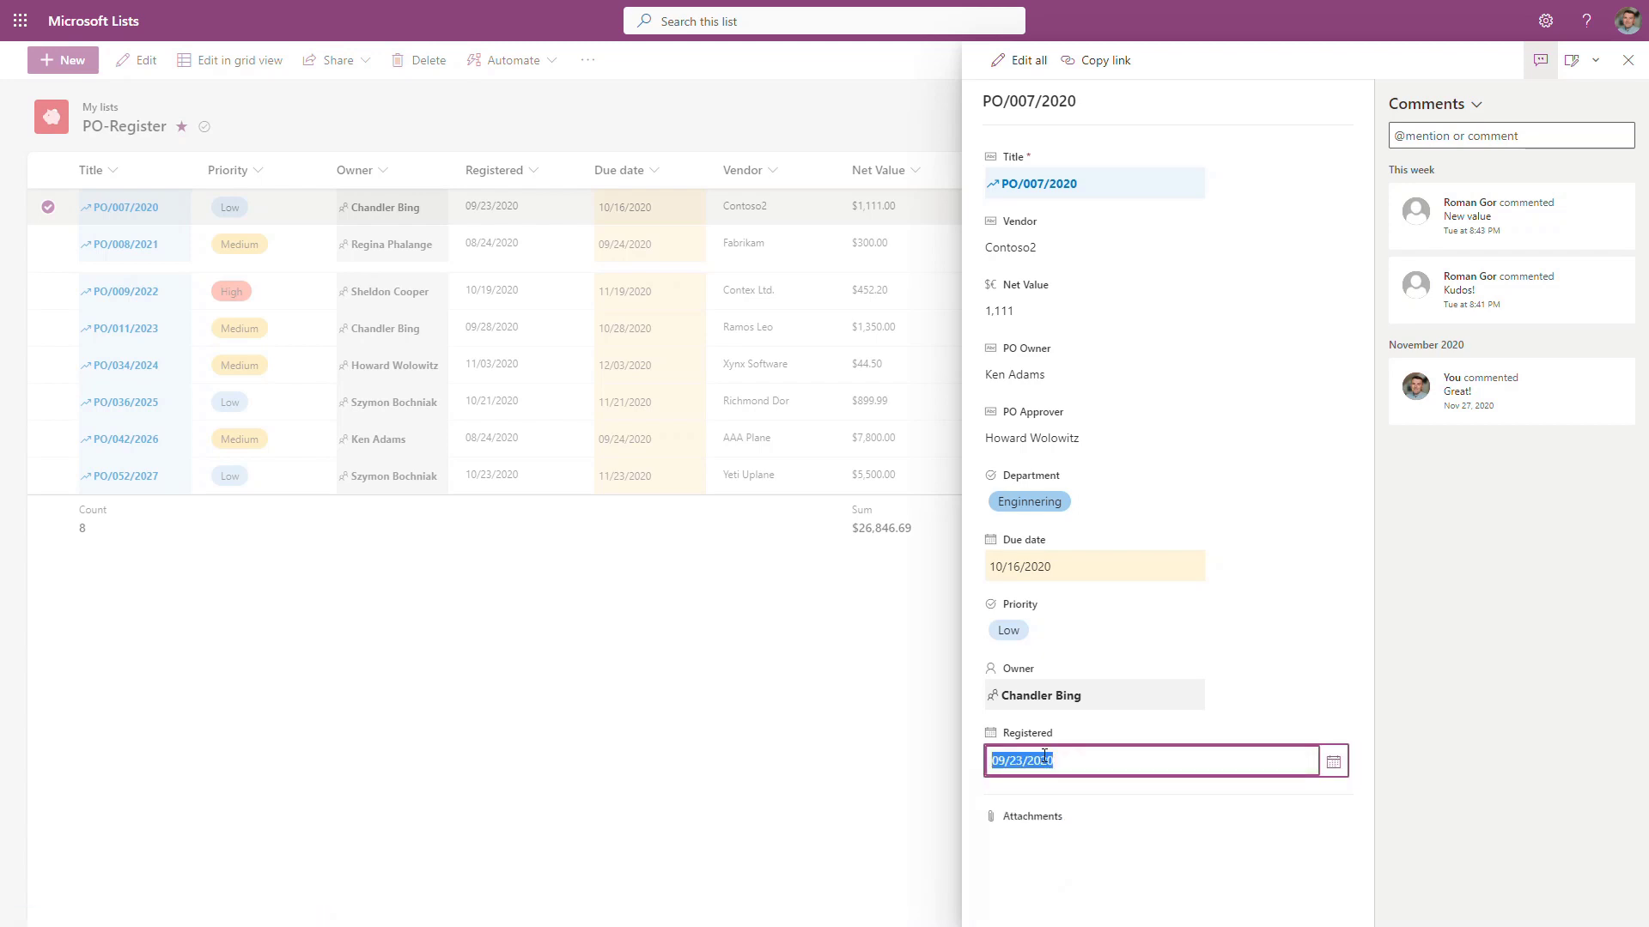
text(aaa)
click(1239, 712)
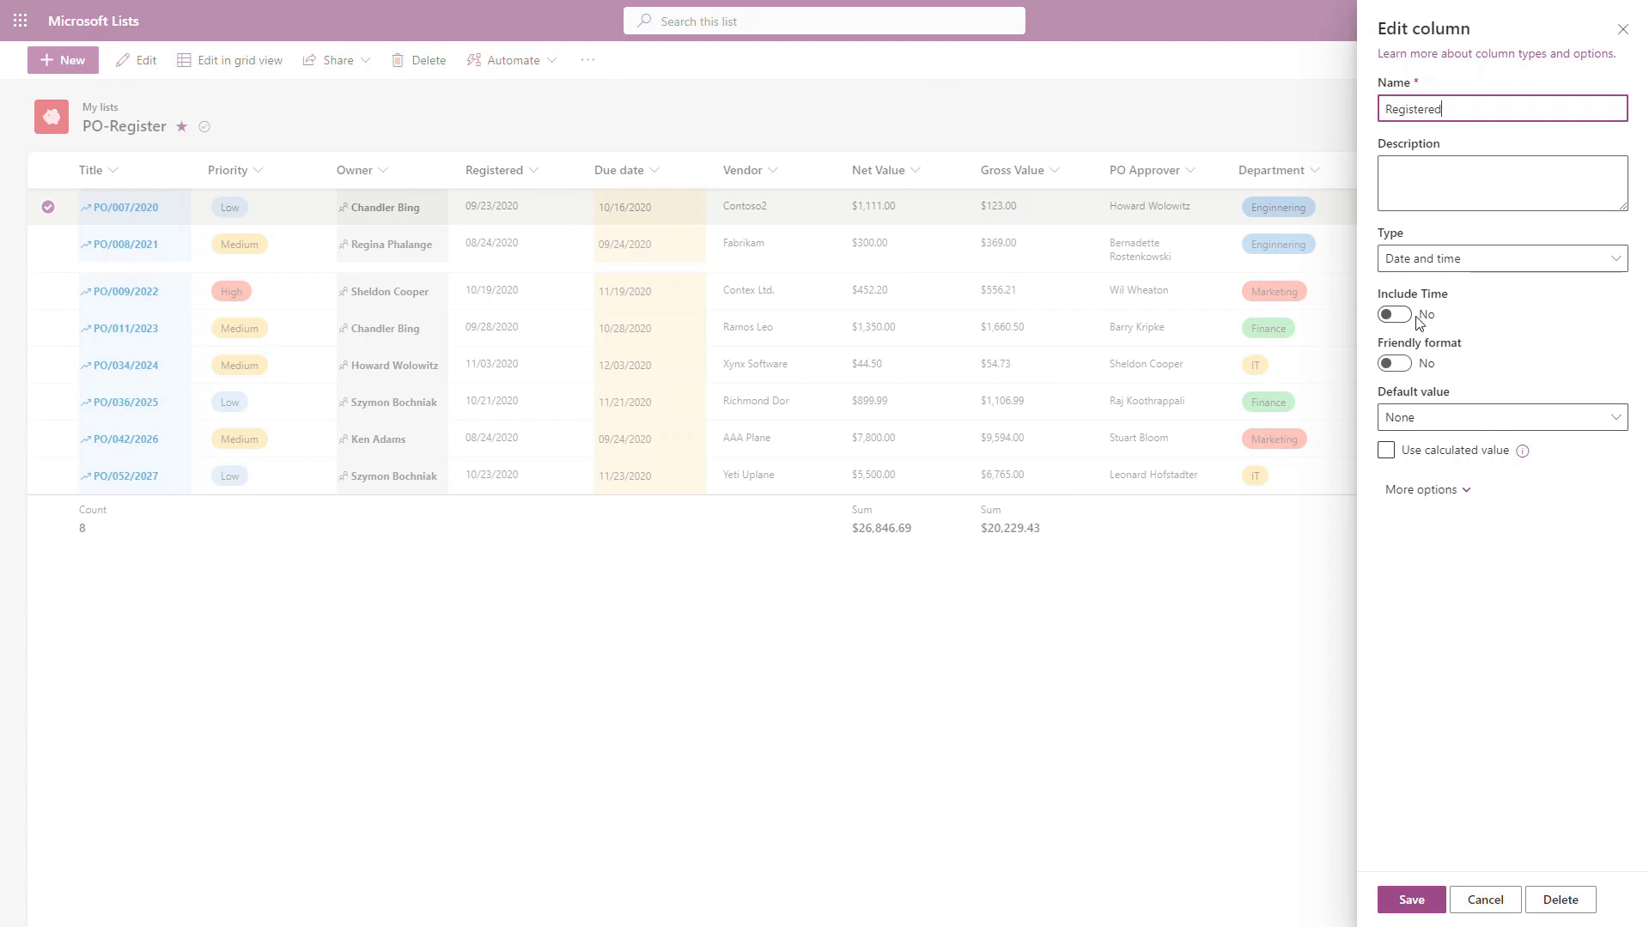
- Examine the Registered column's default value choices, required and unique value options, and column validation formula, leaving without saving
click(1457, 421)
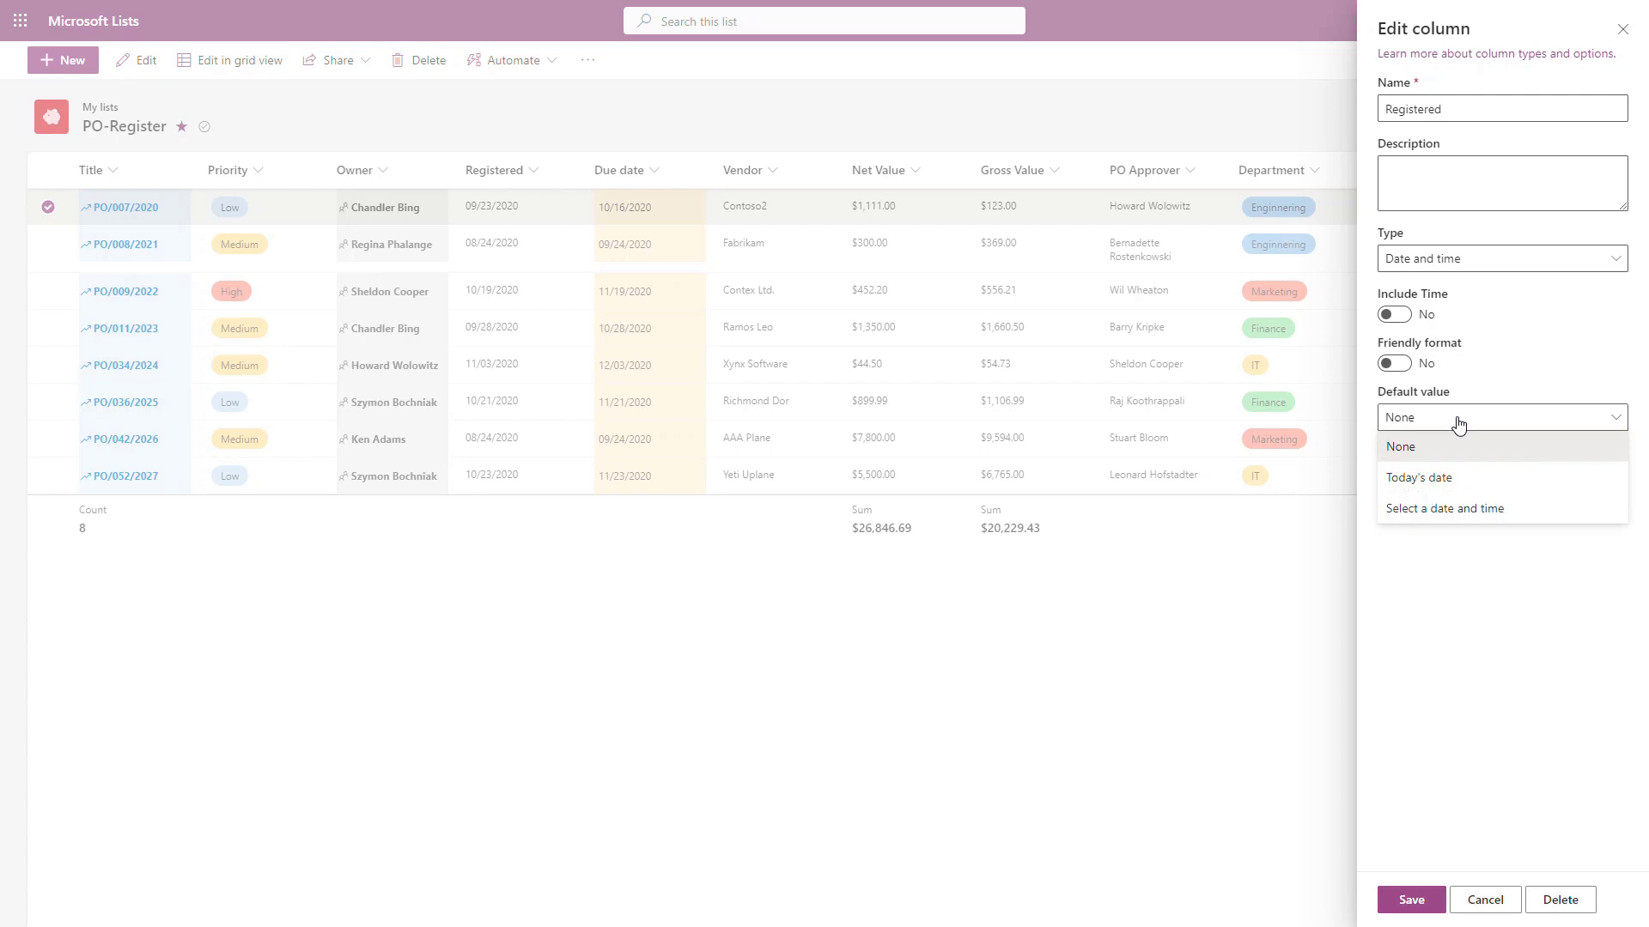
click(1443, 607)
click(1405, 498)
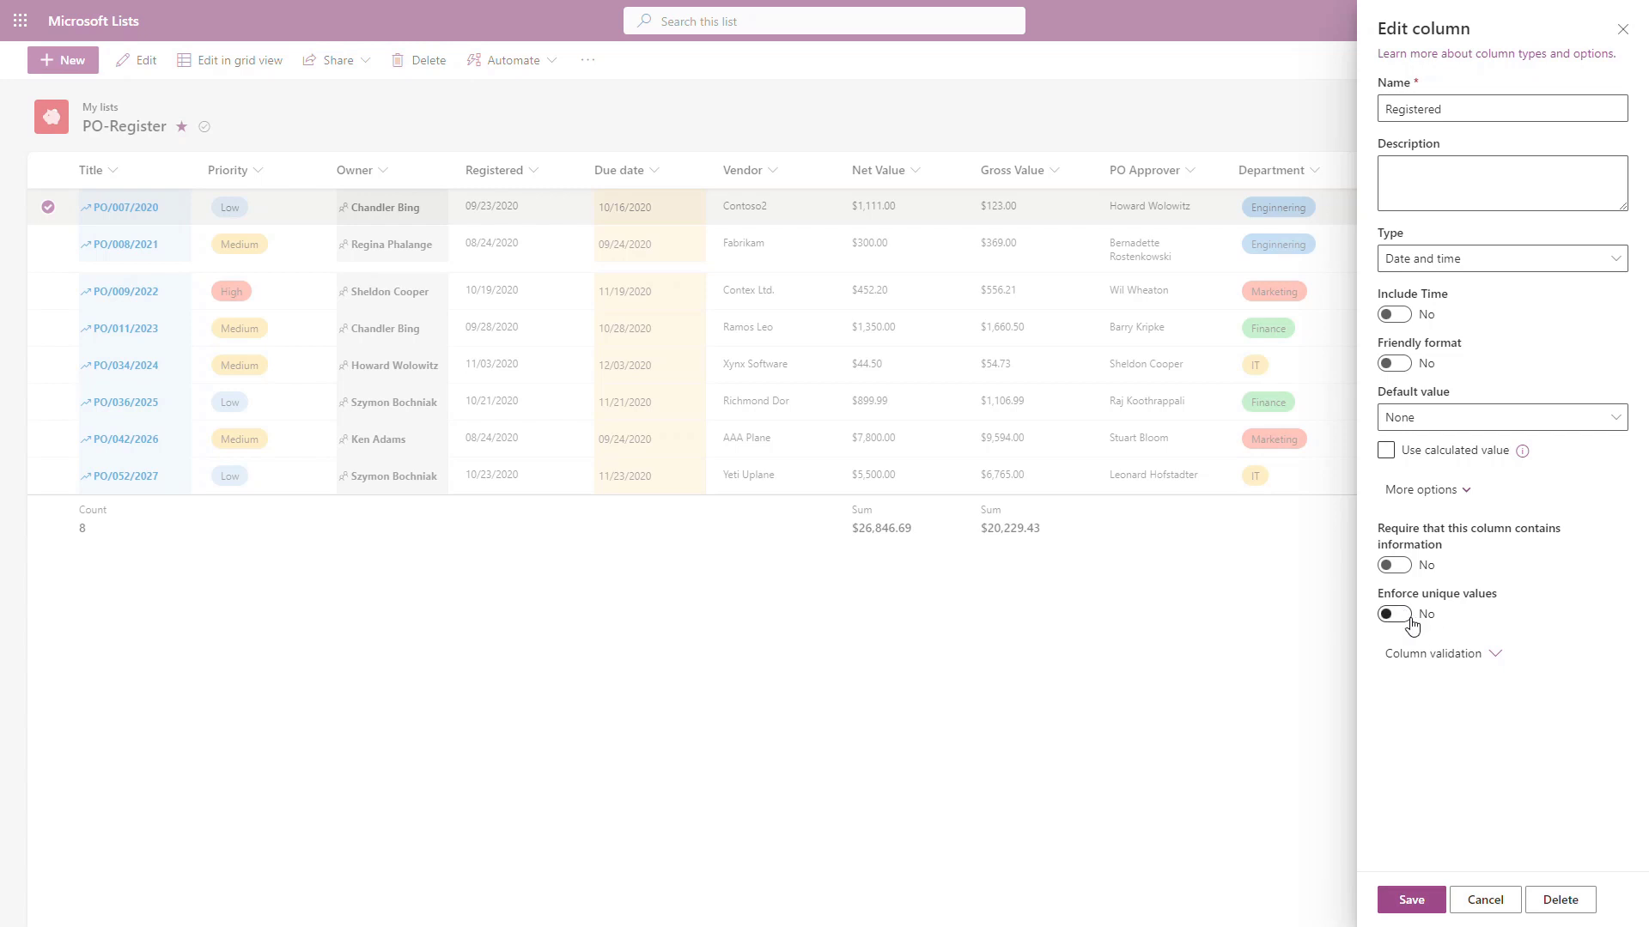
click(1498, 656)
scroll(1498, 661, down, 2)
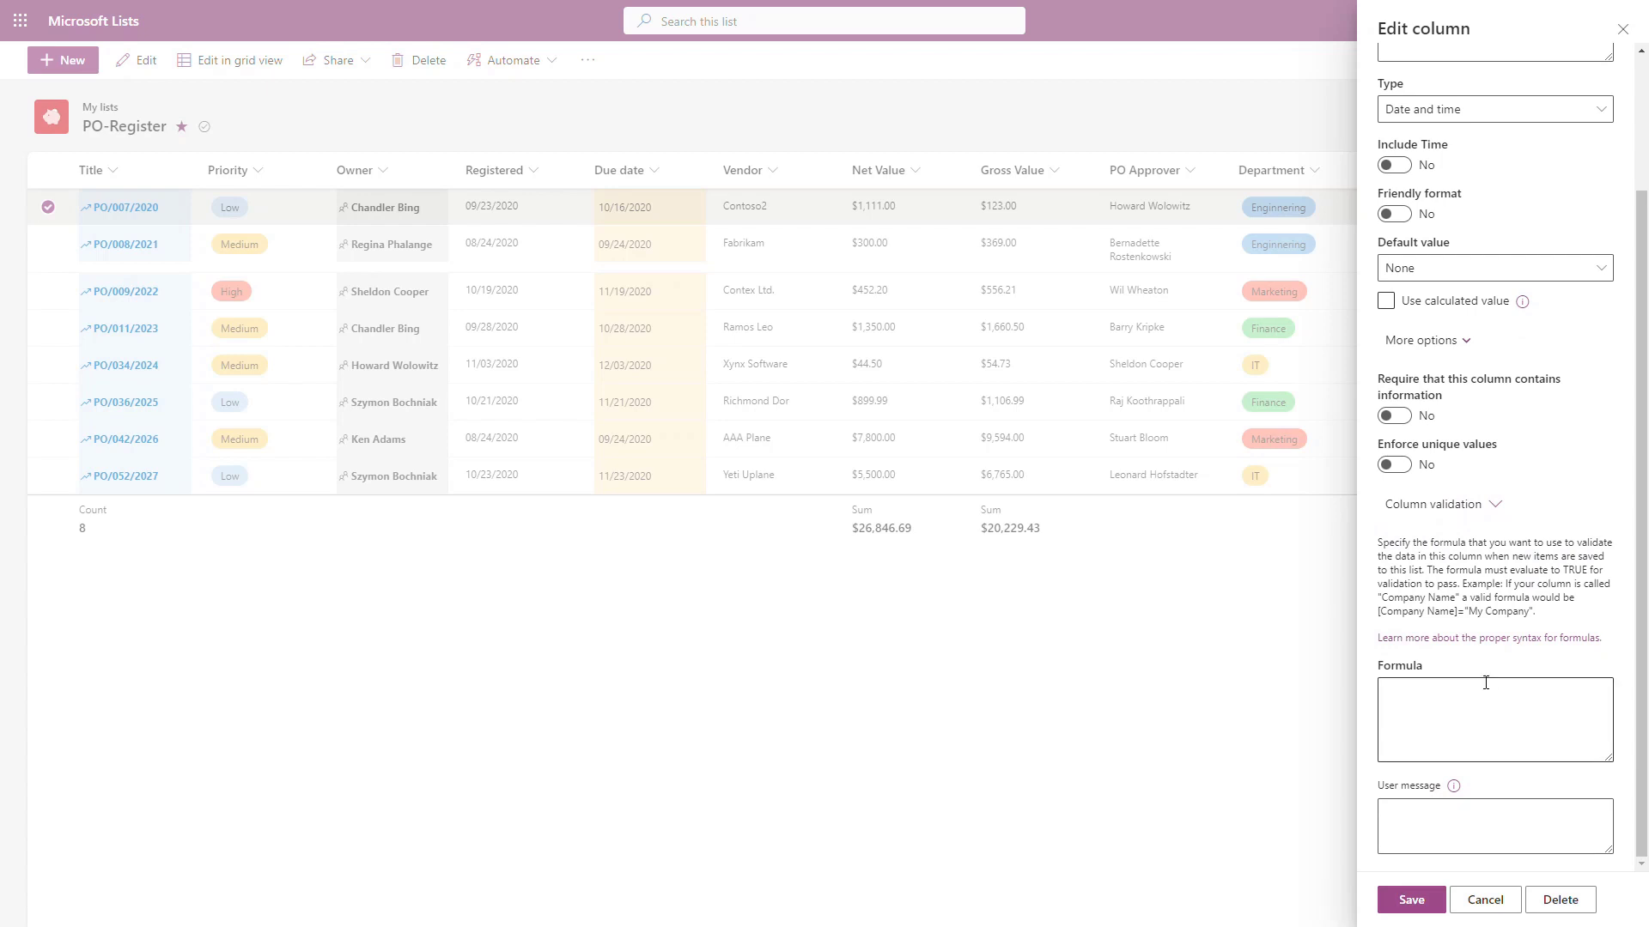
click(1485, 900)
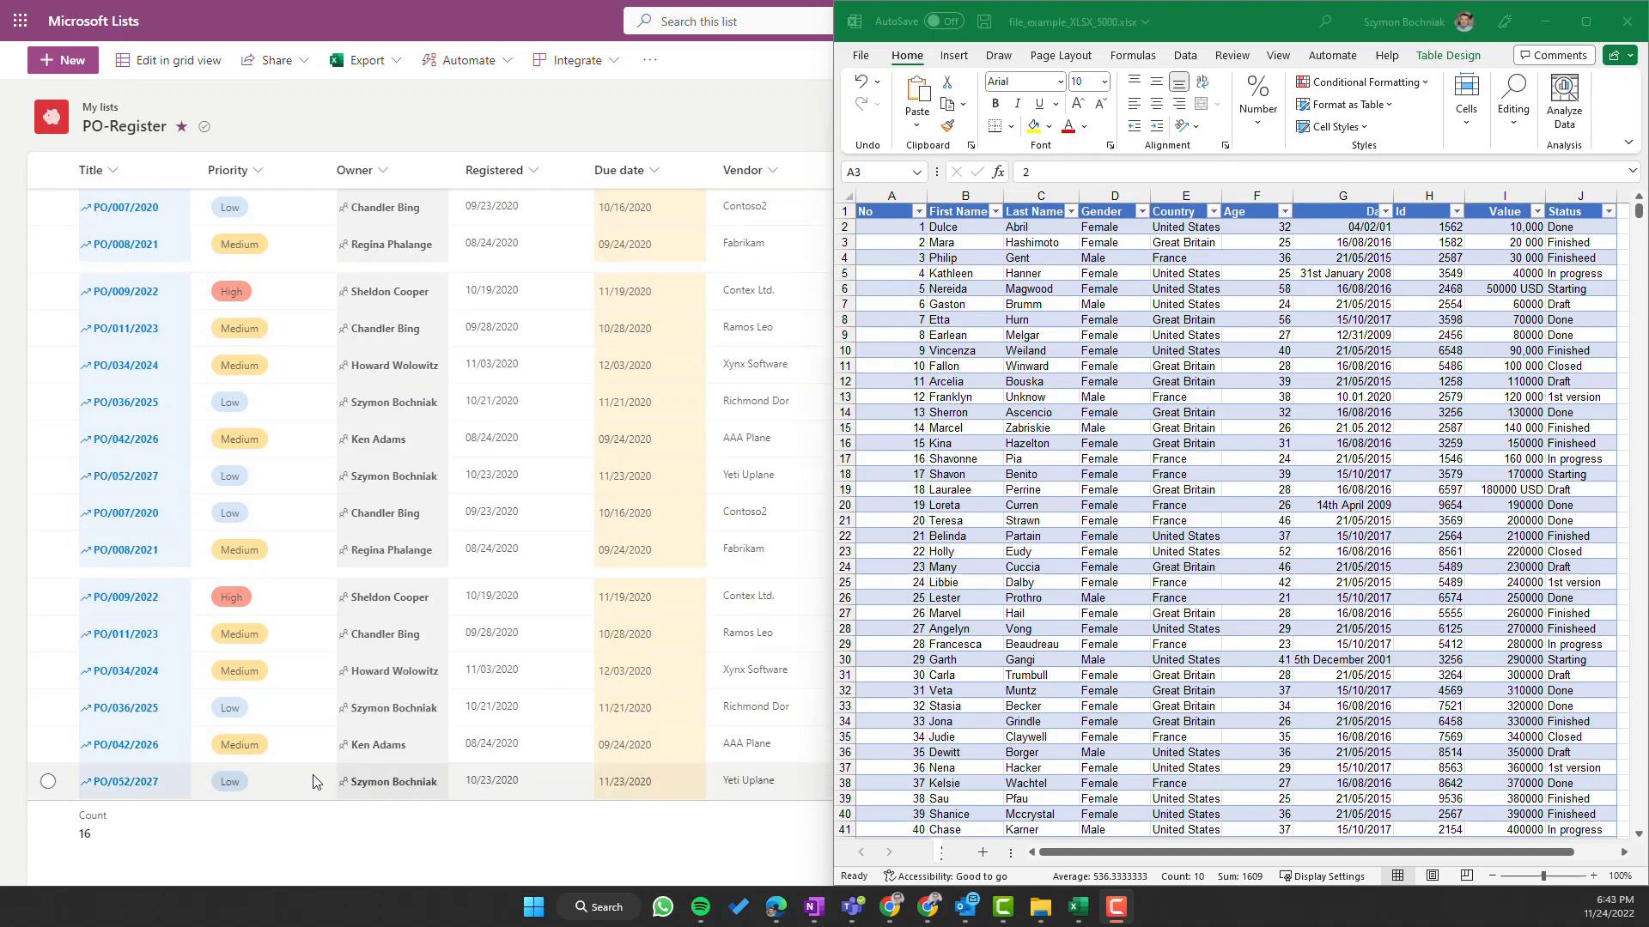
- Look through the conditional formatting options for the Excel table open beside the list
click(1176, 462)
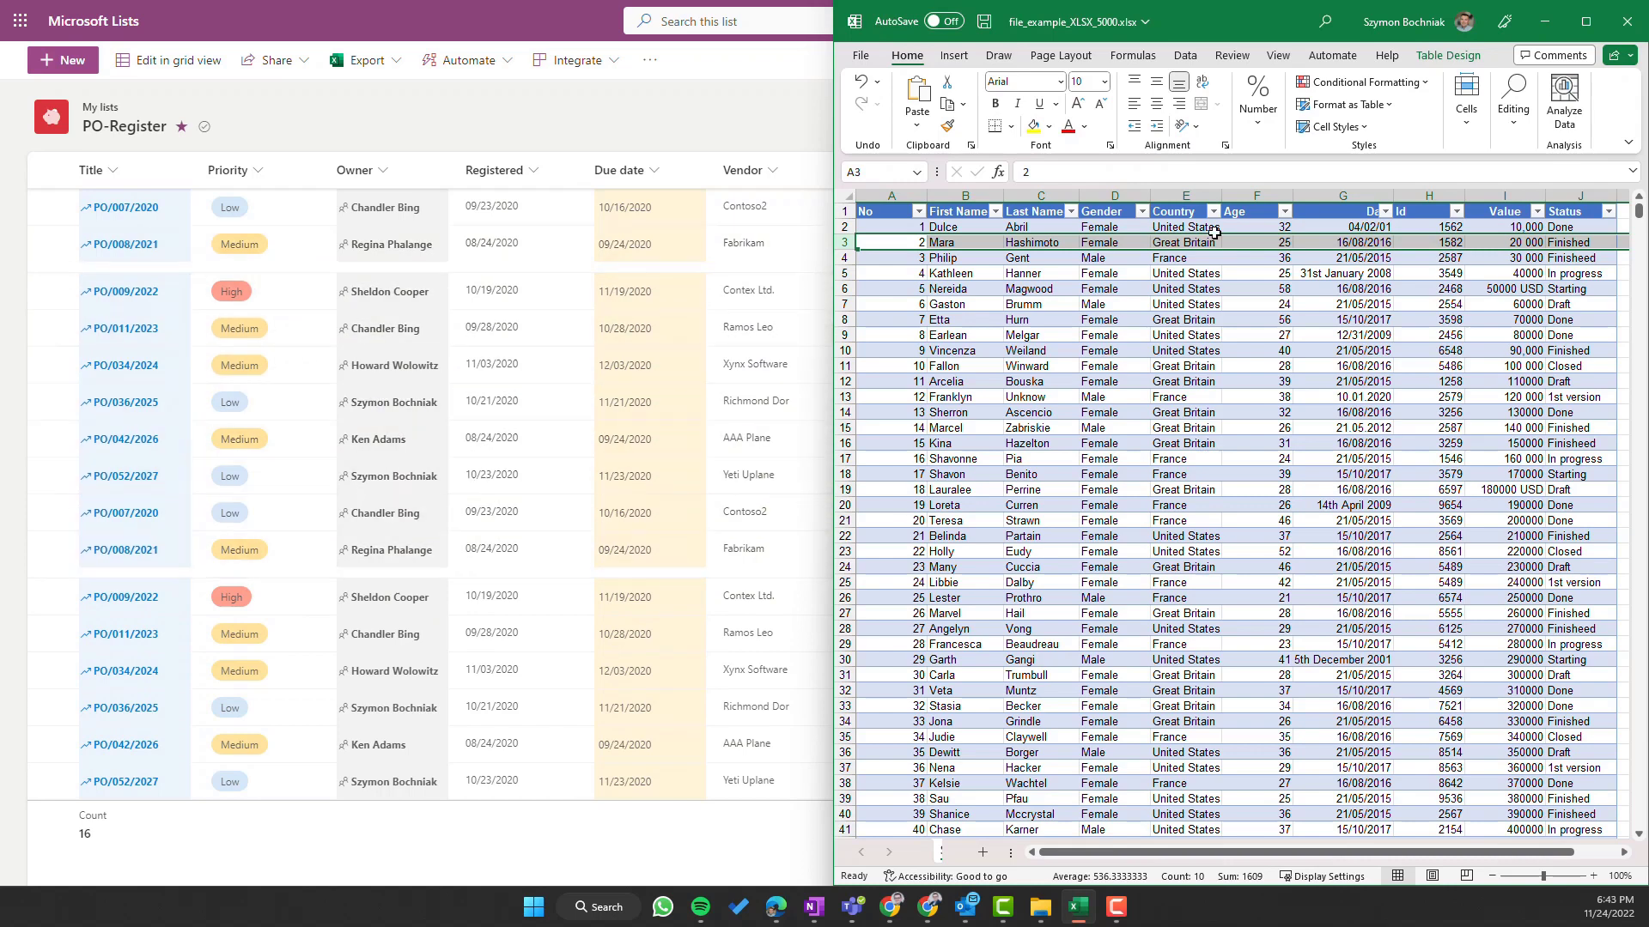
click(1427, 93)
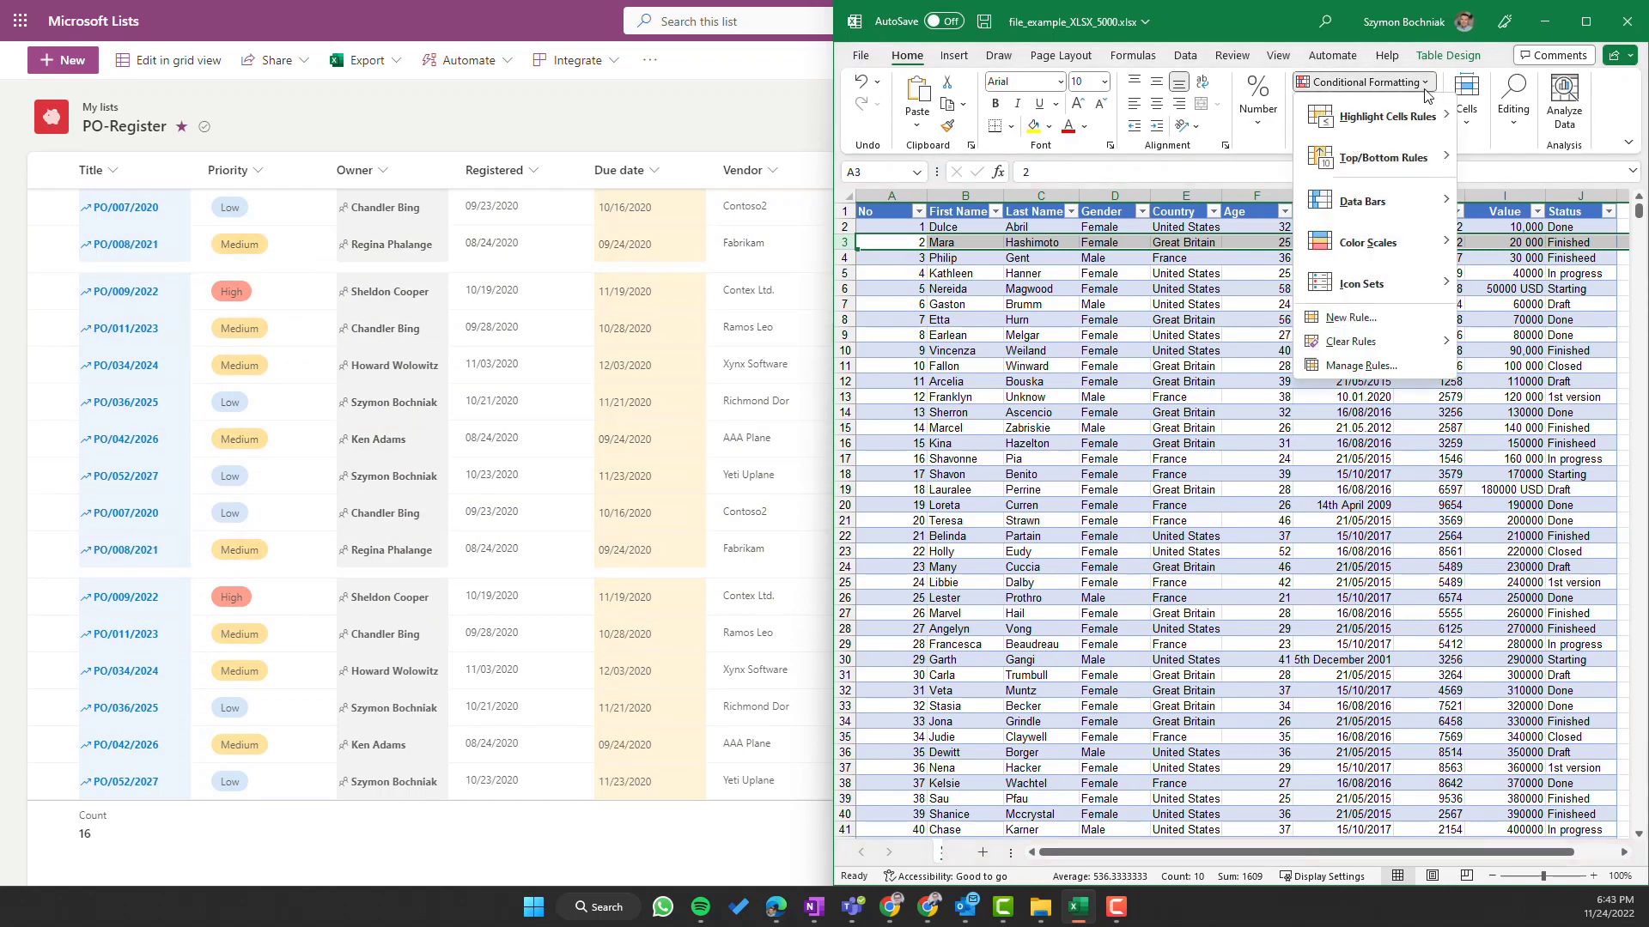
click(1154, 459)
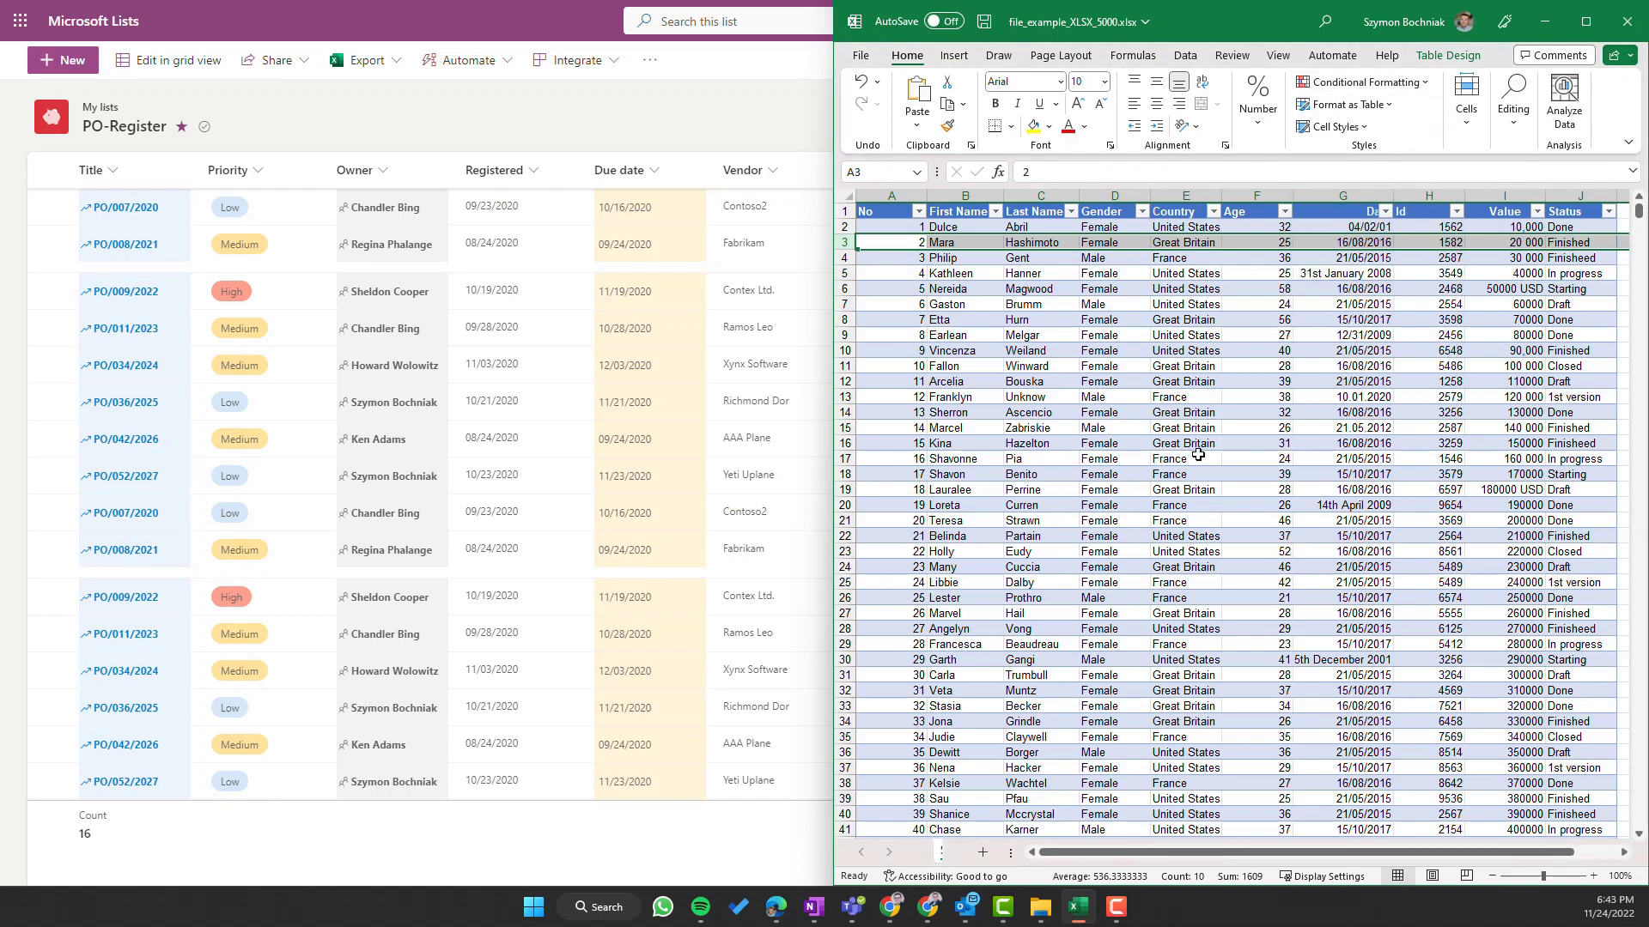
click(726, 837)
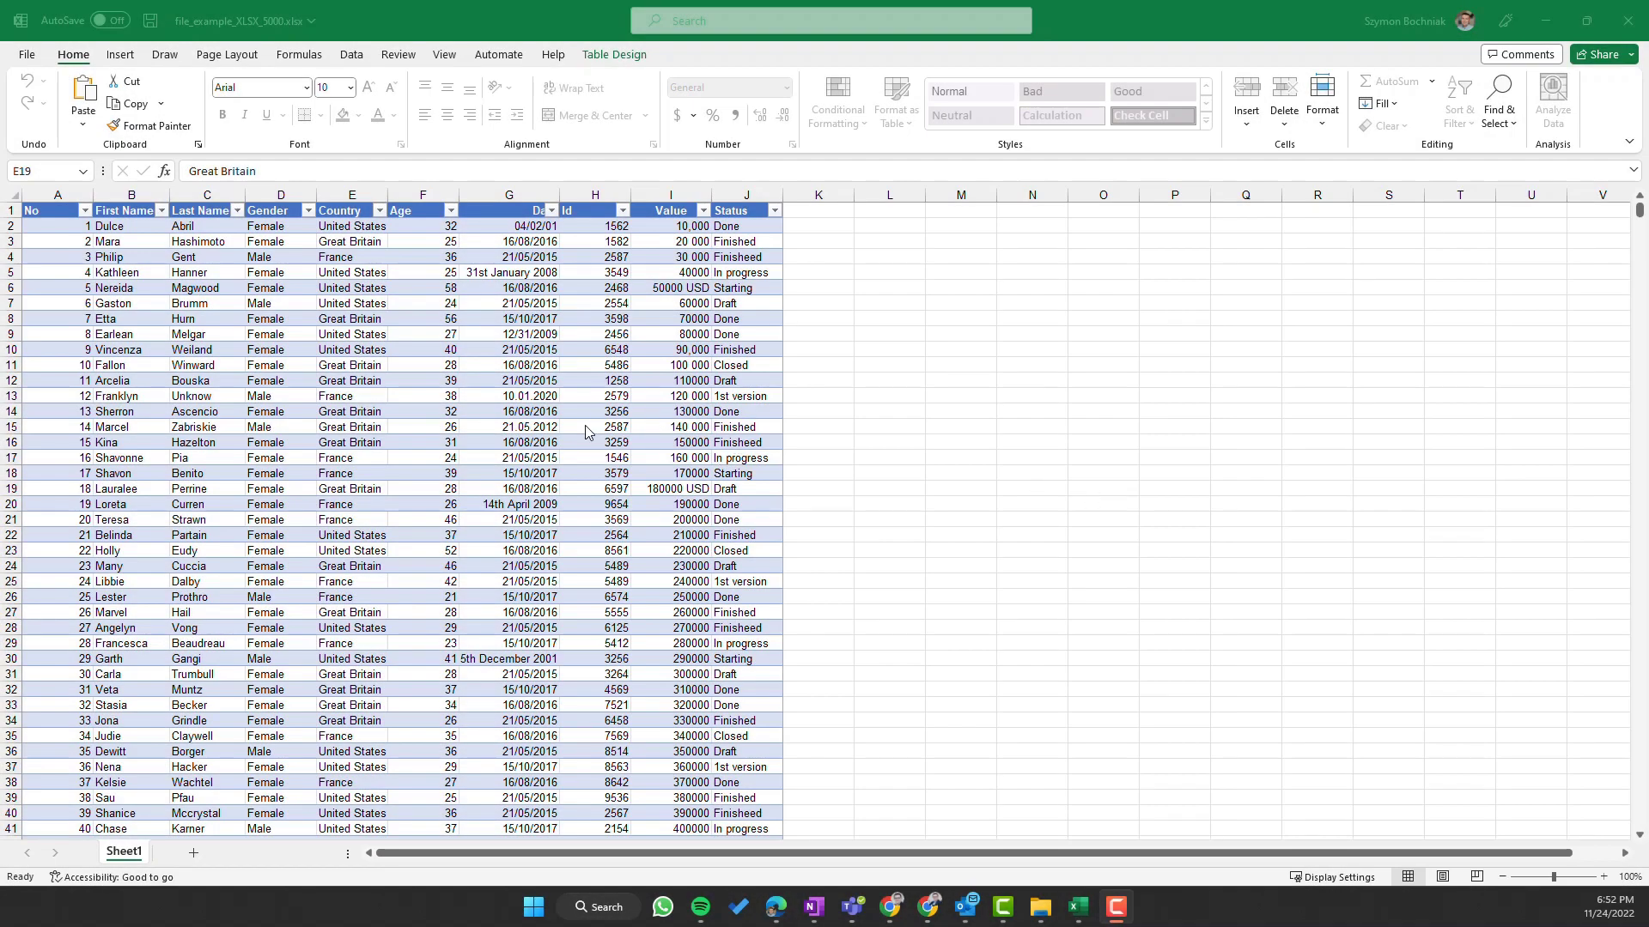
- Try to edit a cell on the protected sheet in Excel and view the workbook's Info page
double_click(591, 428)
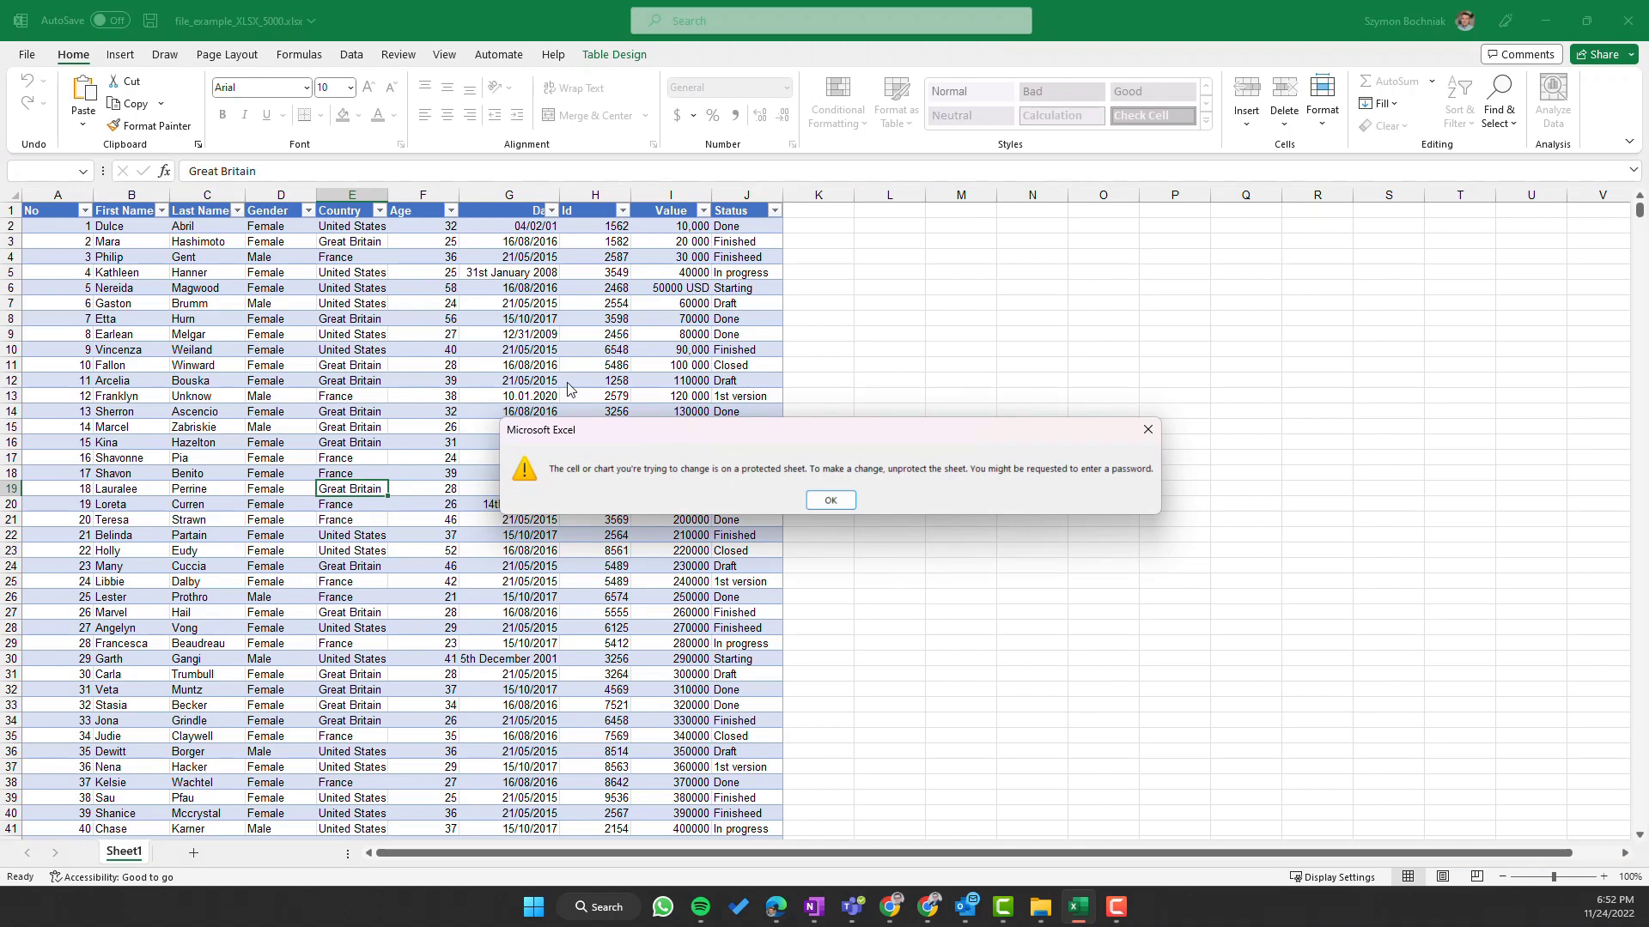
click(832, 498)
click(19, 56)
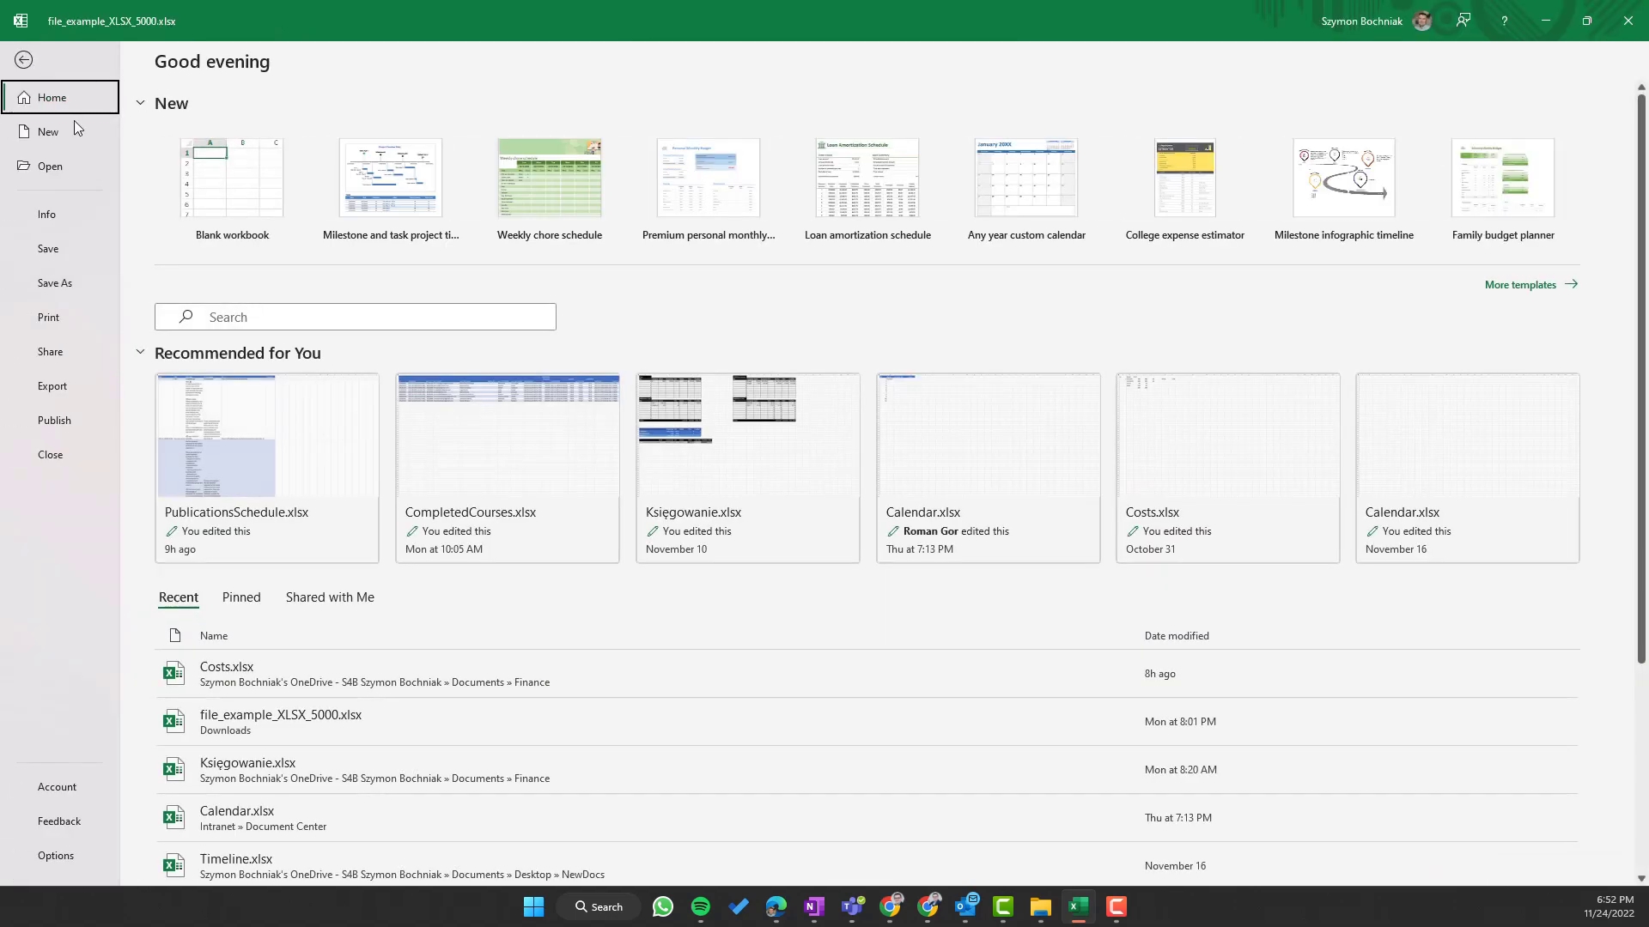
click(76, 209)
click(613, 258)
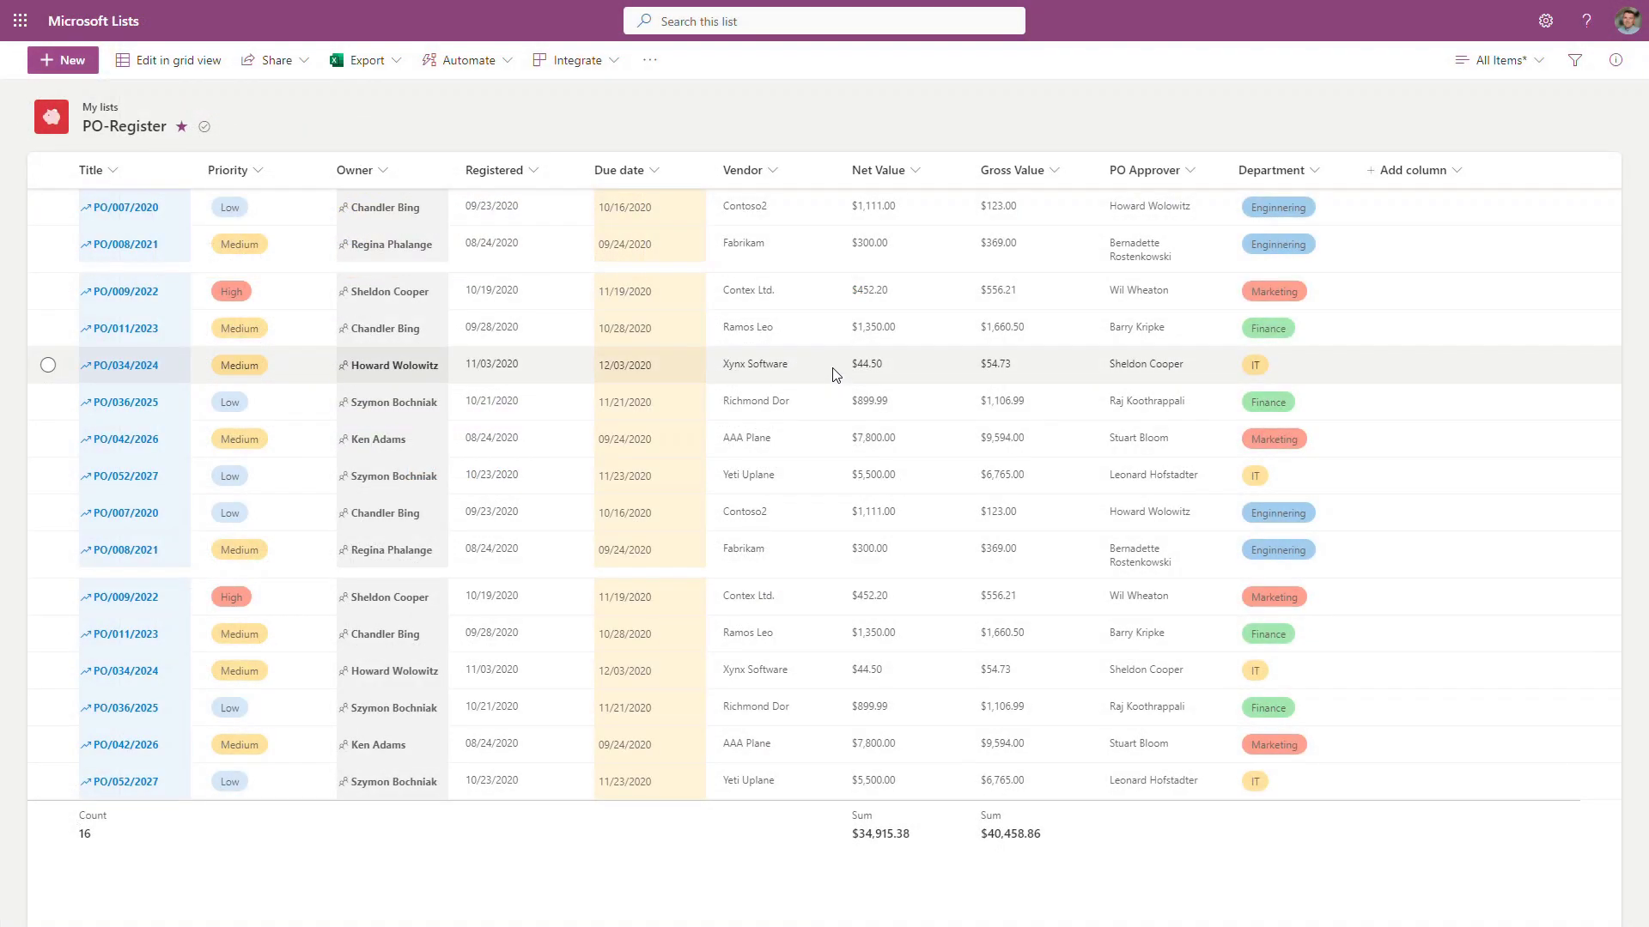
- Switch to Microsoft Lists and view who has access to purchase order PO/007/2020
click(47, 208)
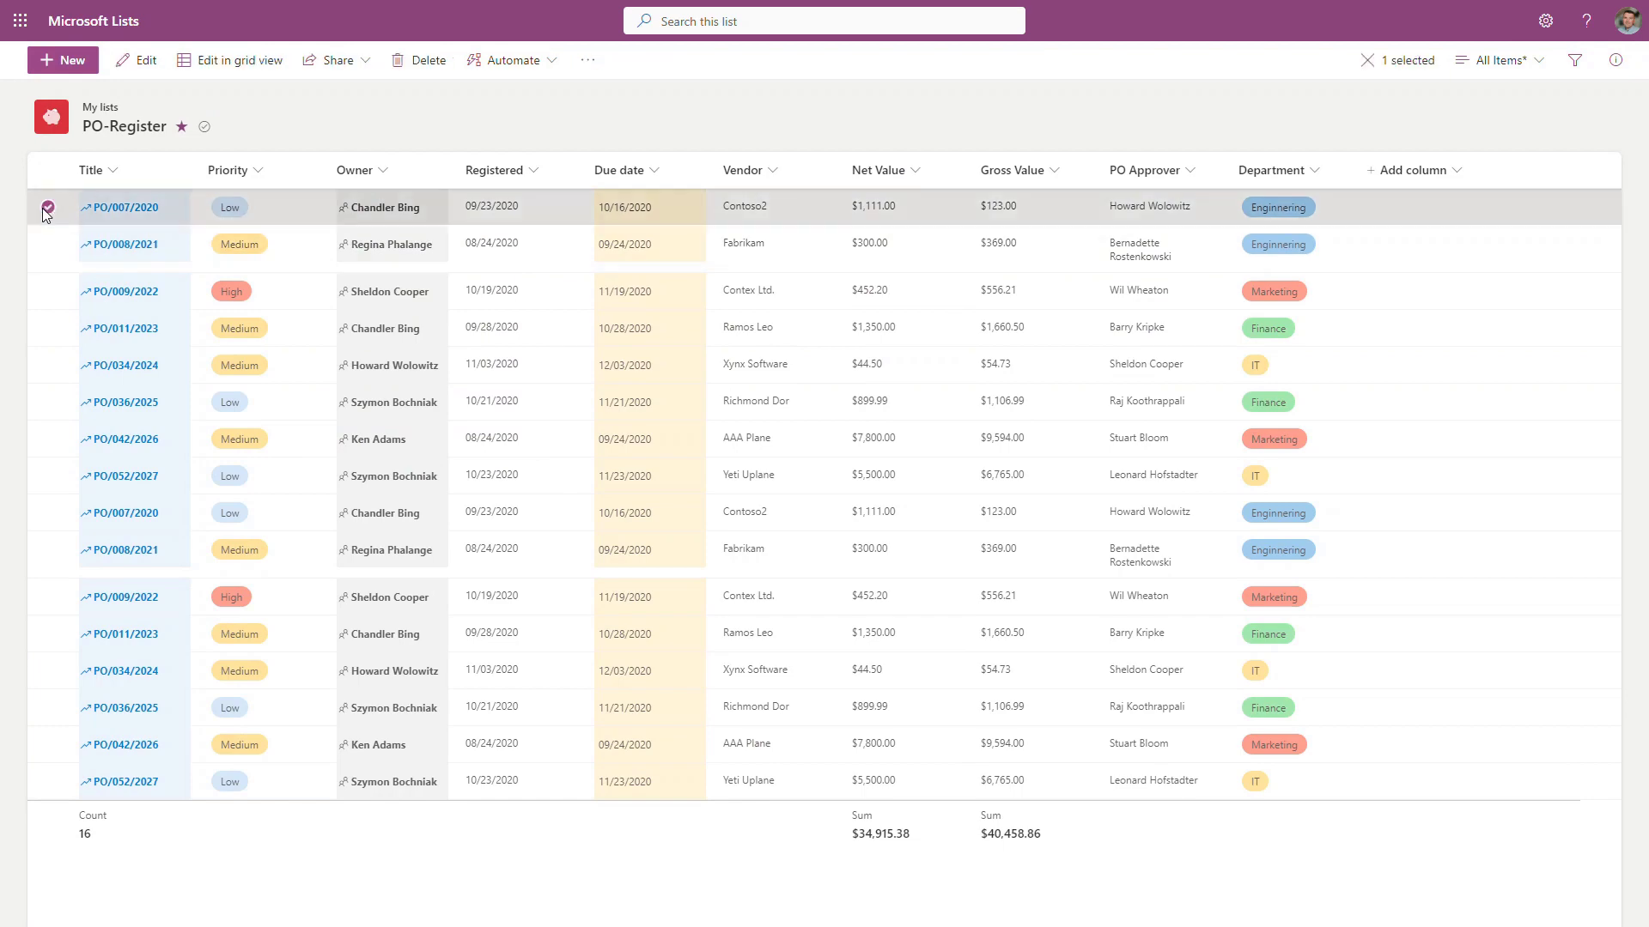
right_click(136, 209)
click(234, 459)
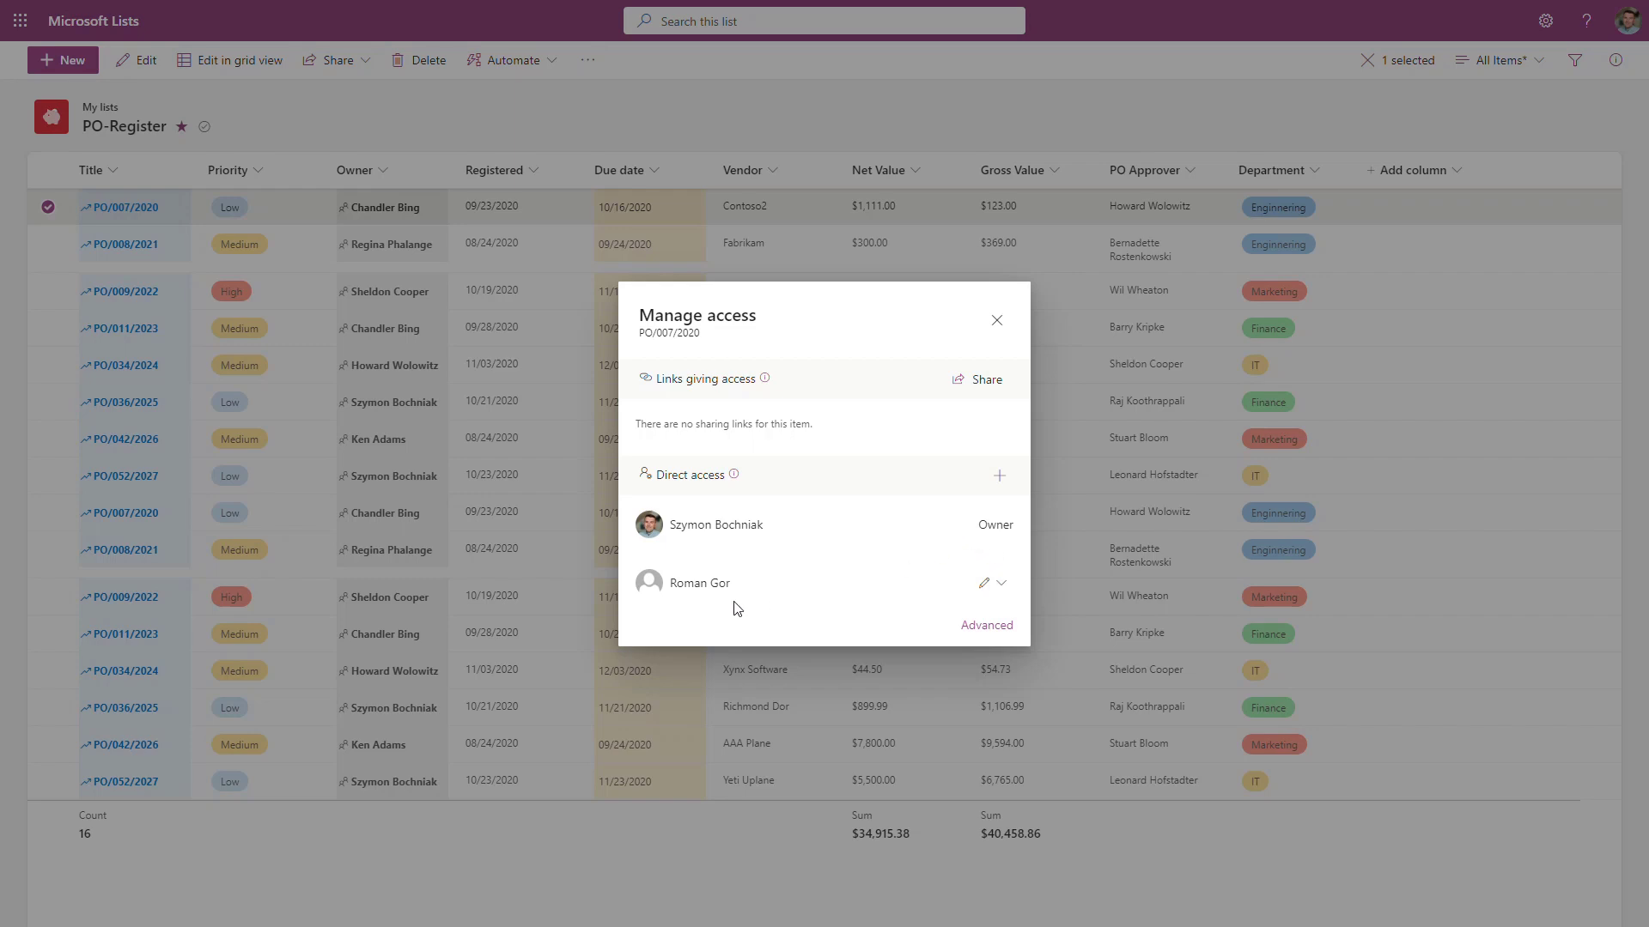
- Change the shared person's direct access to purchase order PO/034/2024 to Can view
click(156, 374)
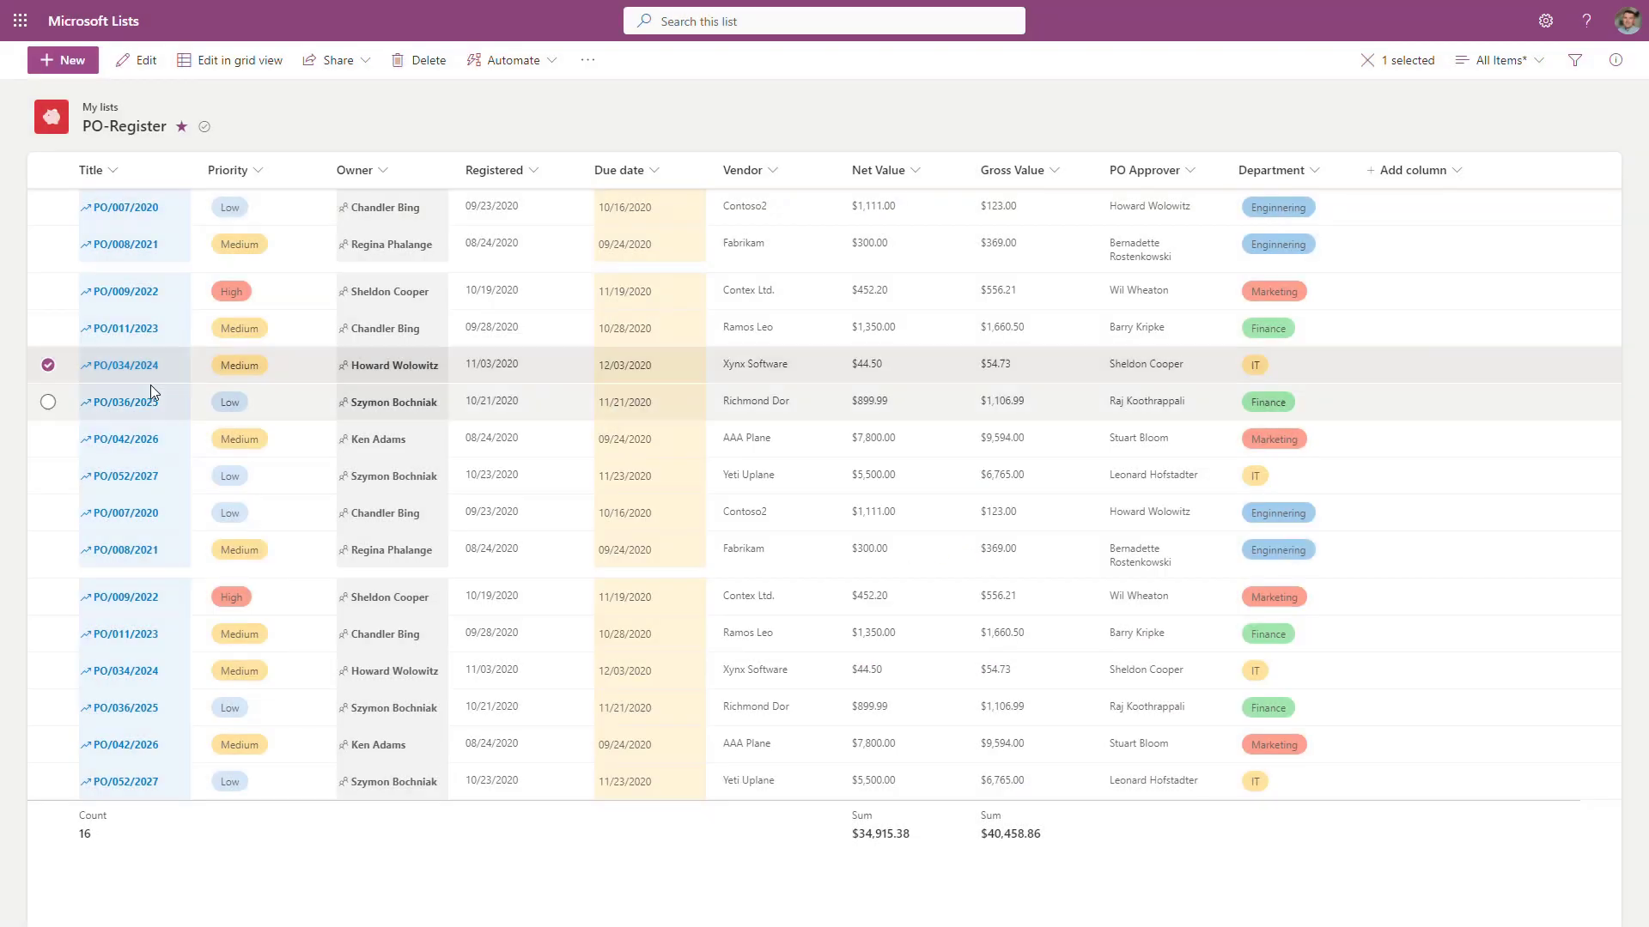
right_click(136, 374)
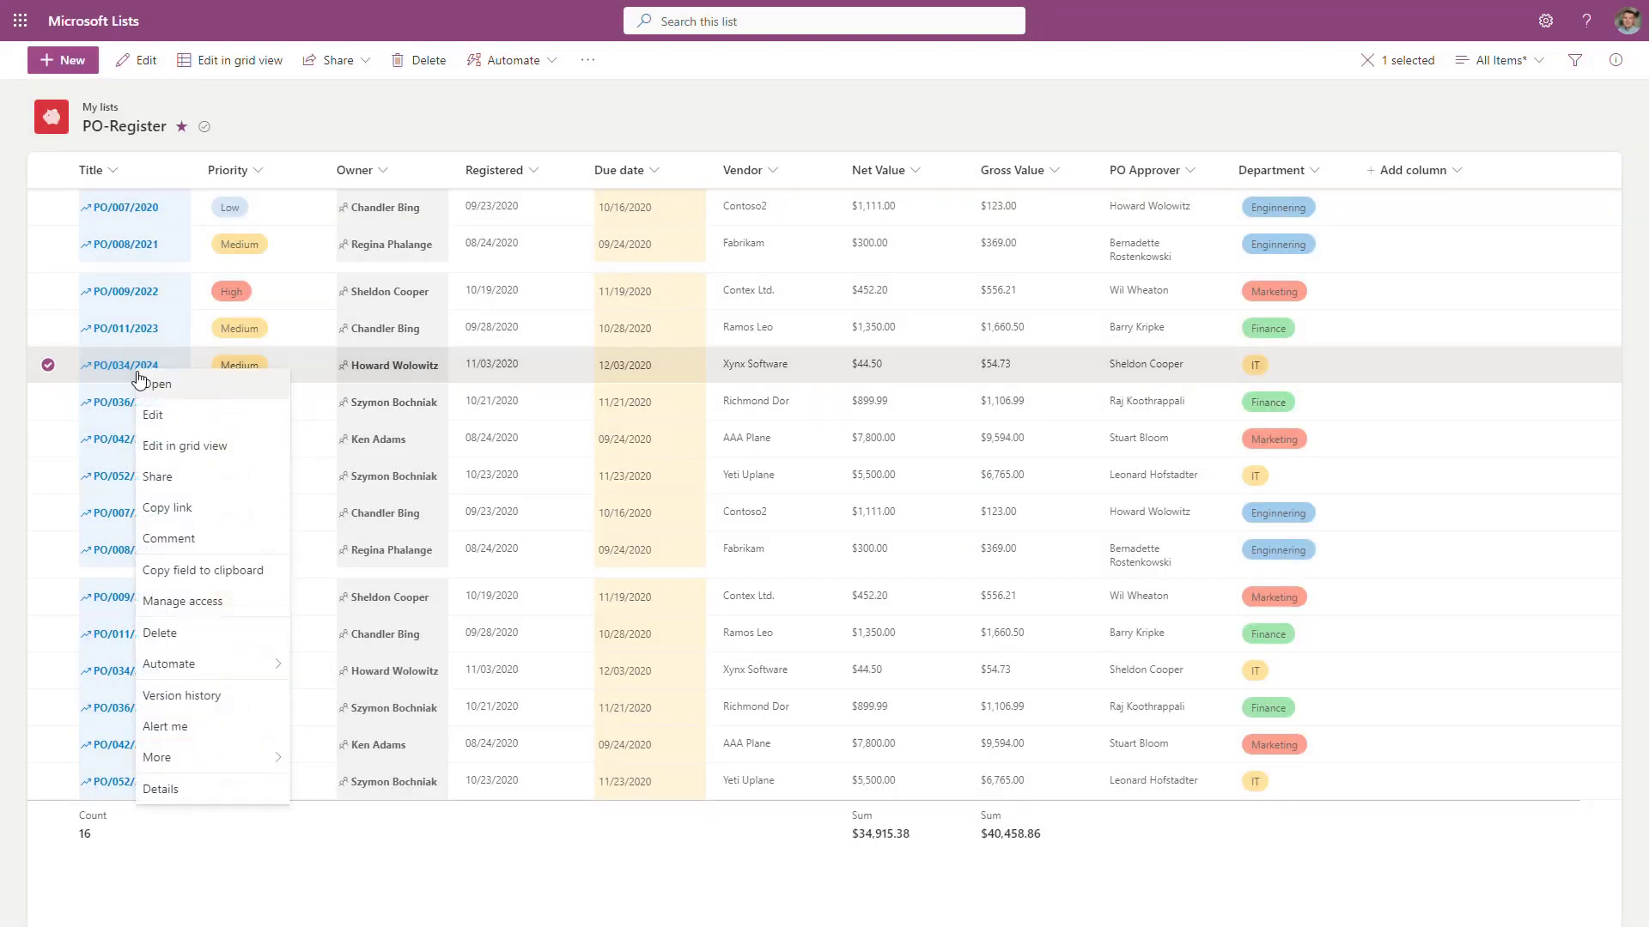
click(223, 604)
click(995, 583)
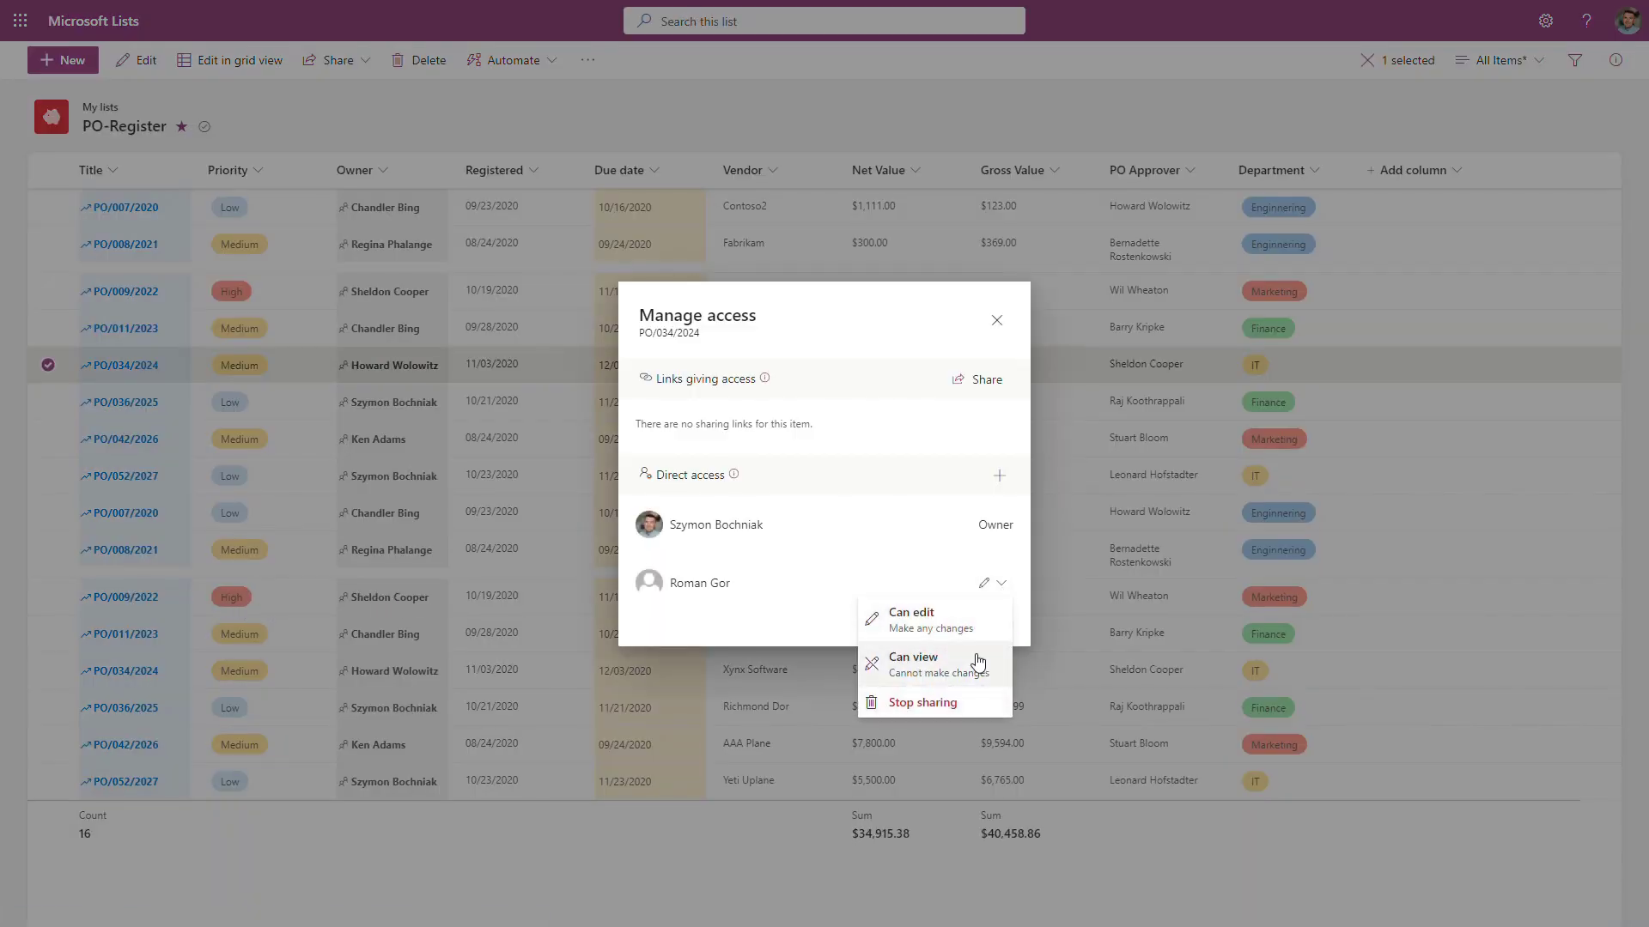
click(972, 674)
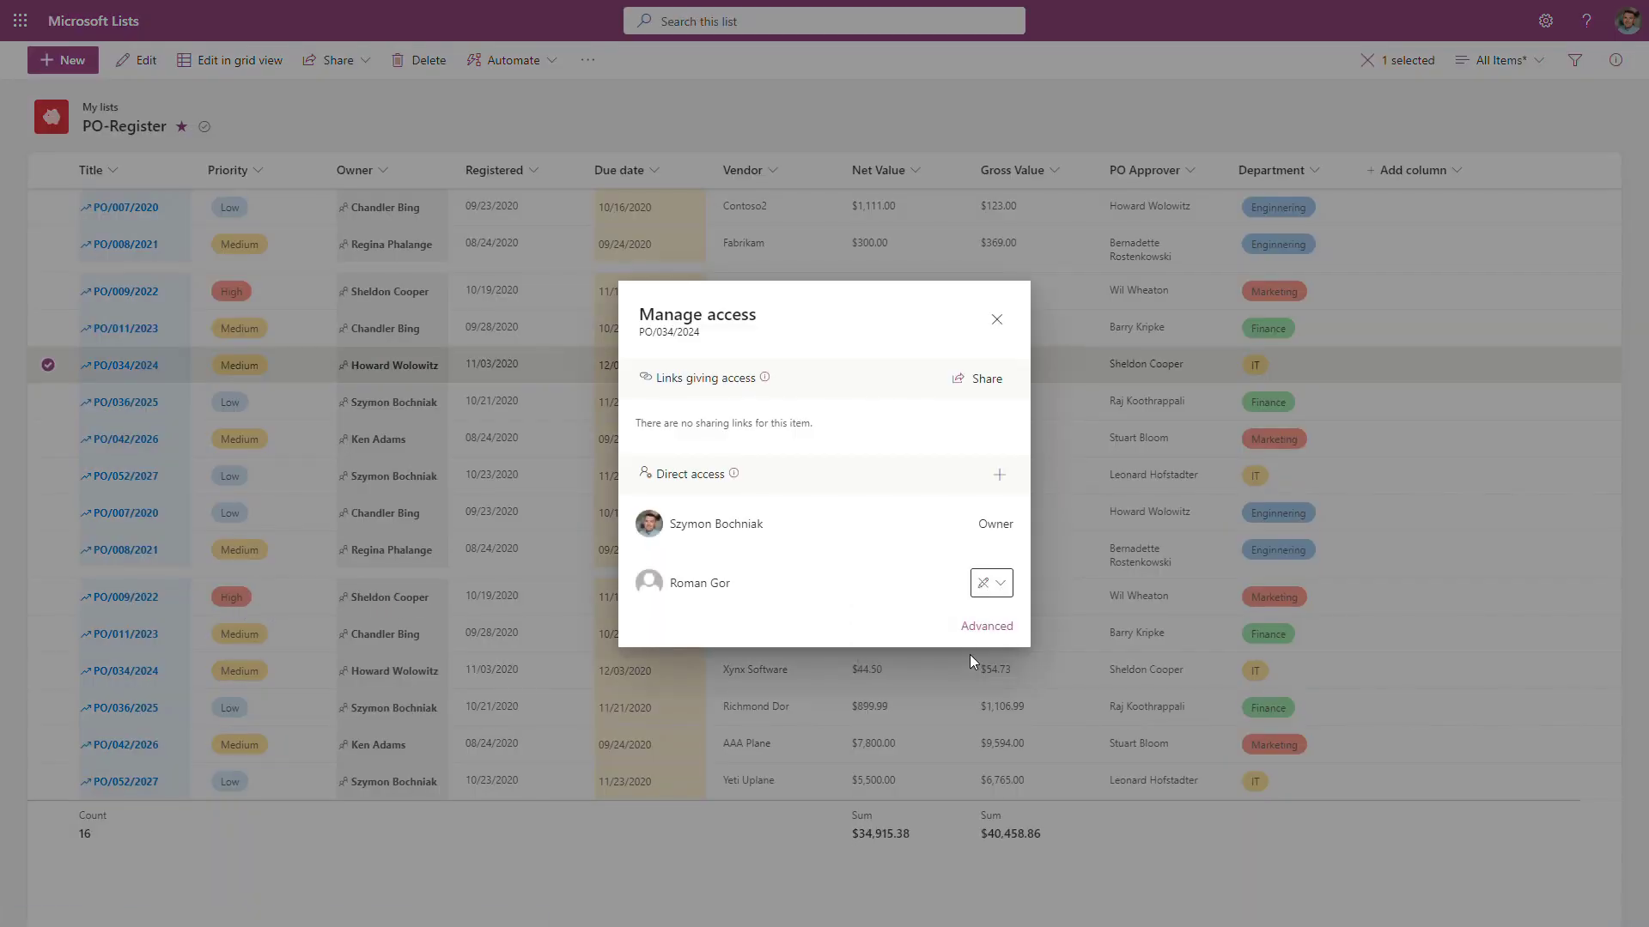
click(997, 319)
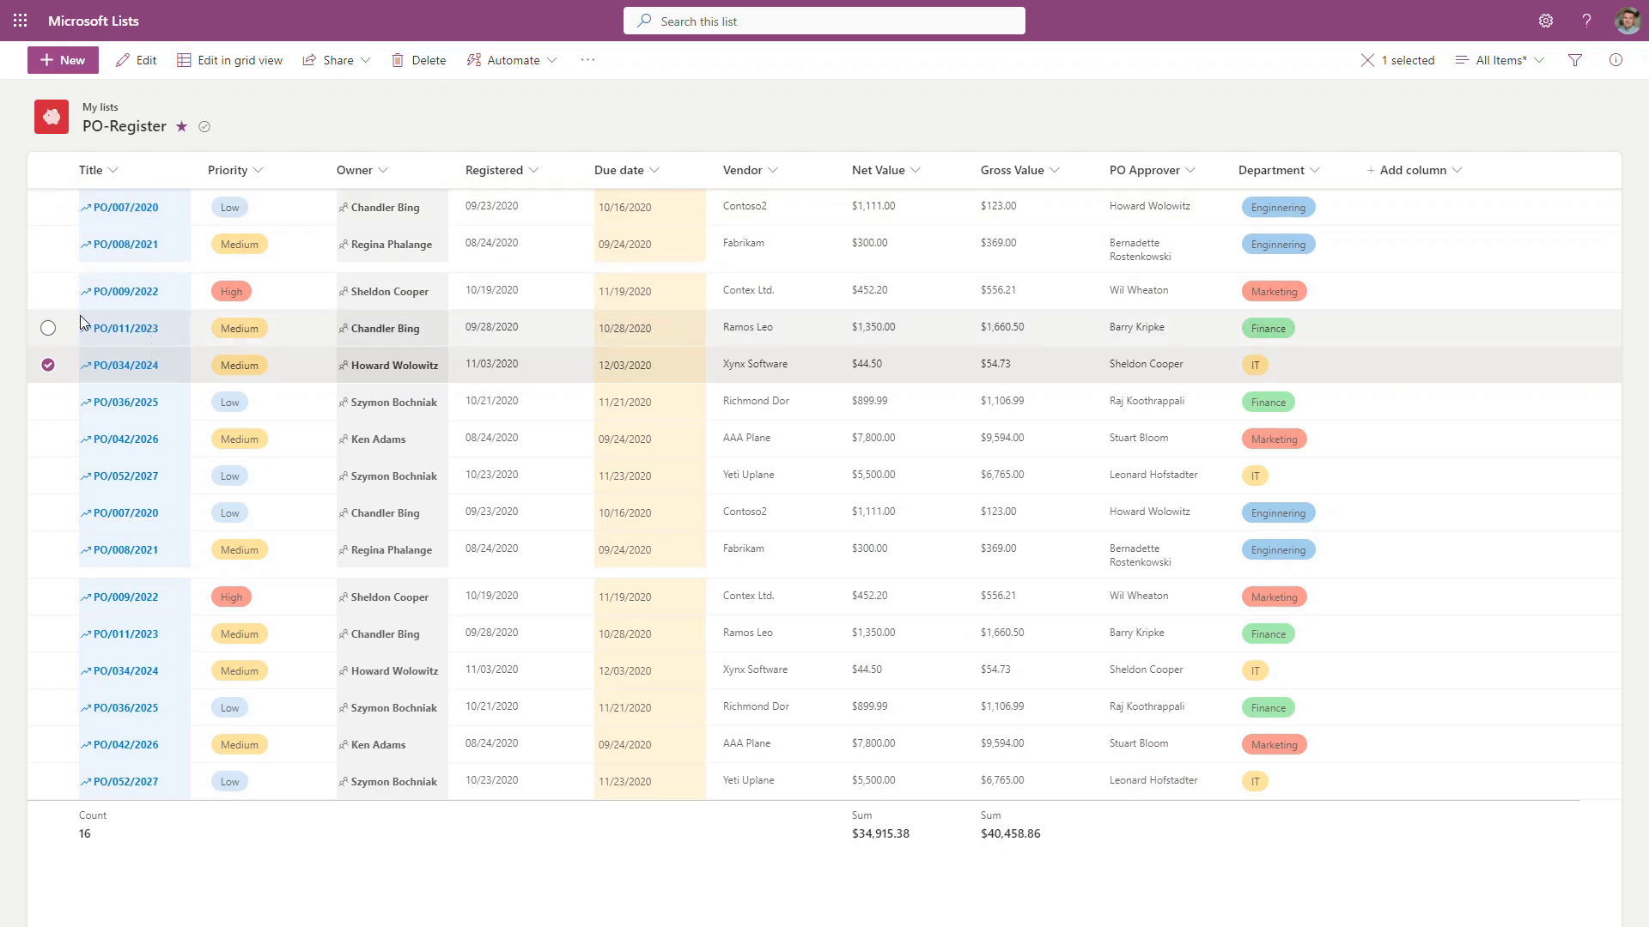
- Select only purchase order PO/009/2022 and open its access management
click(48, 365)
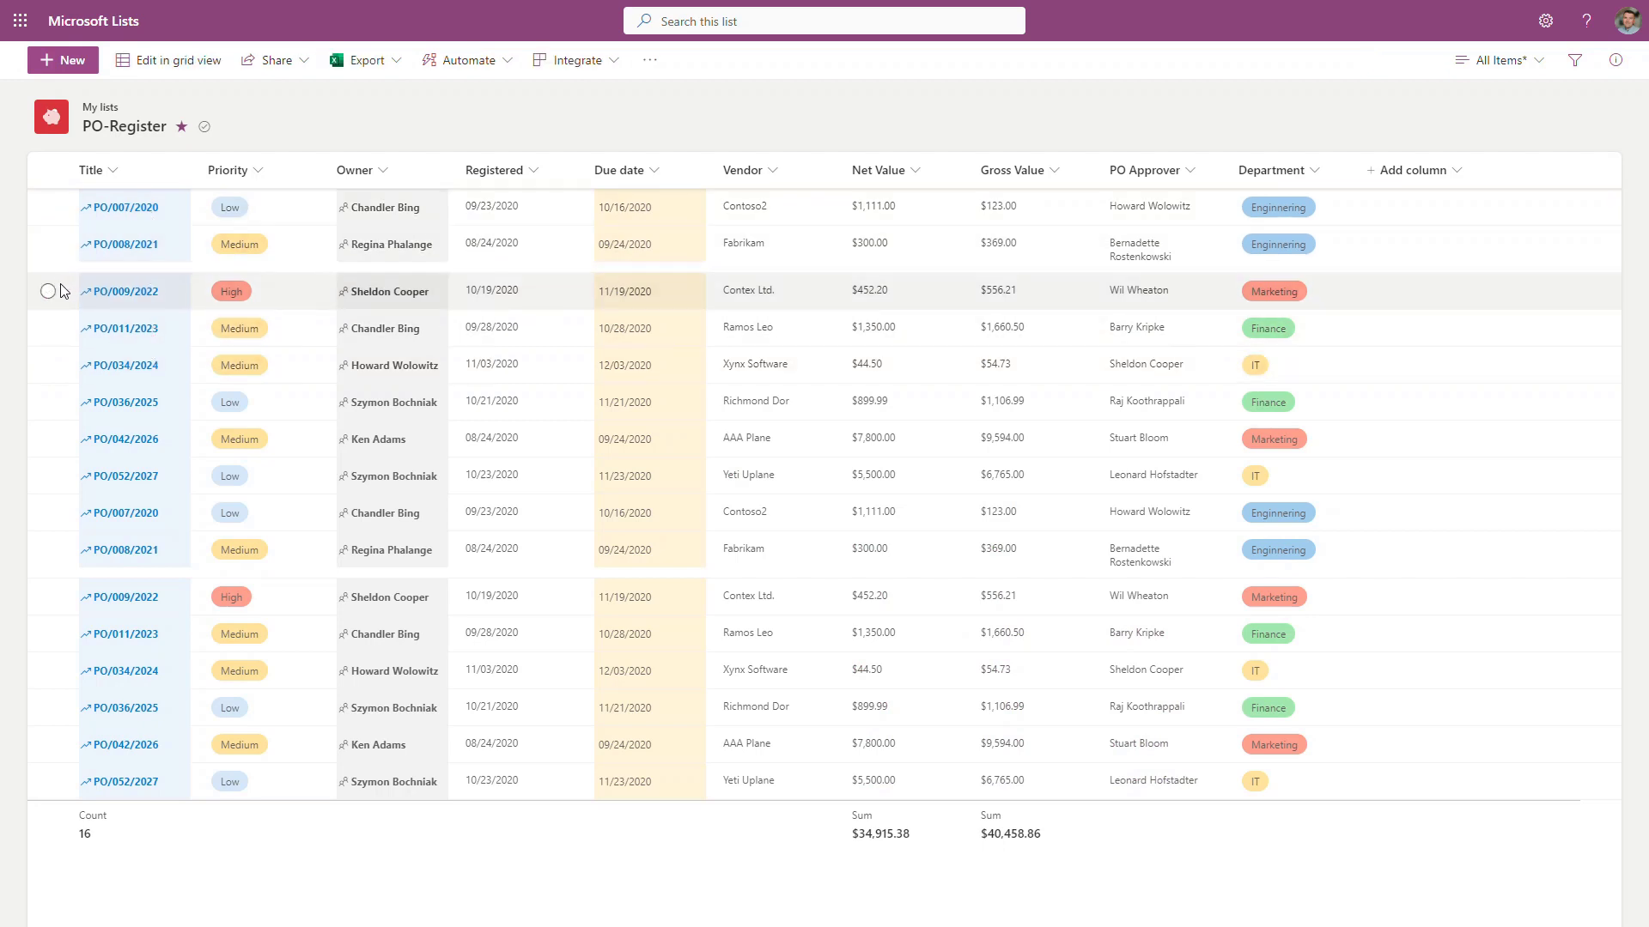
click(49, 291)
right_click(120, 292)
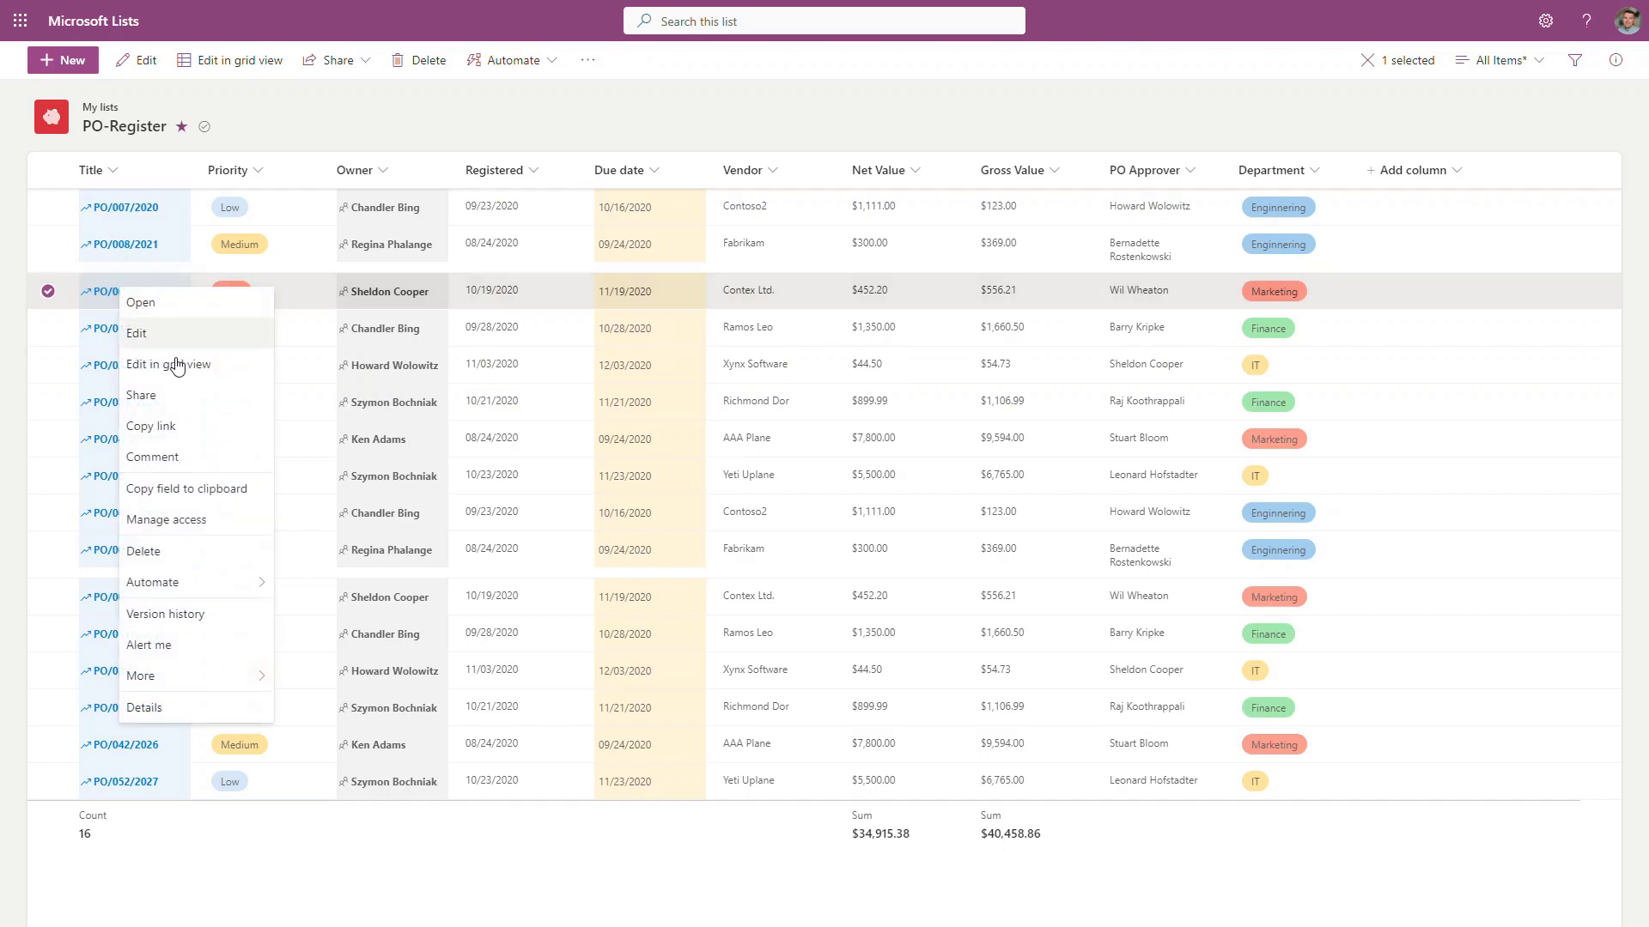
click(225, 519)
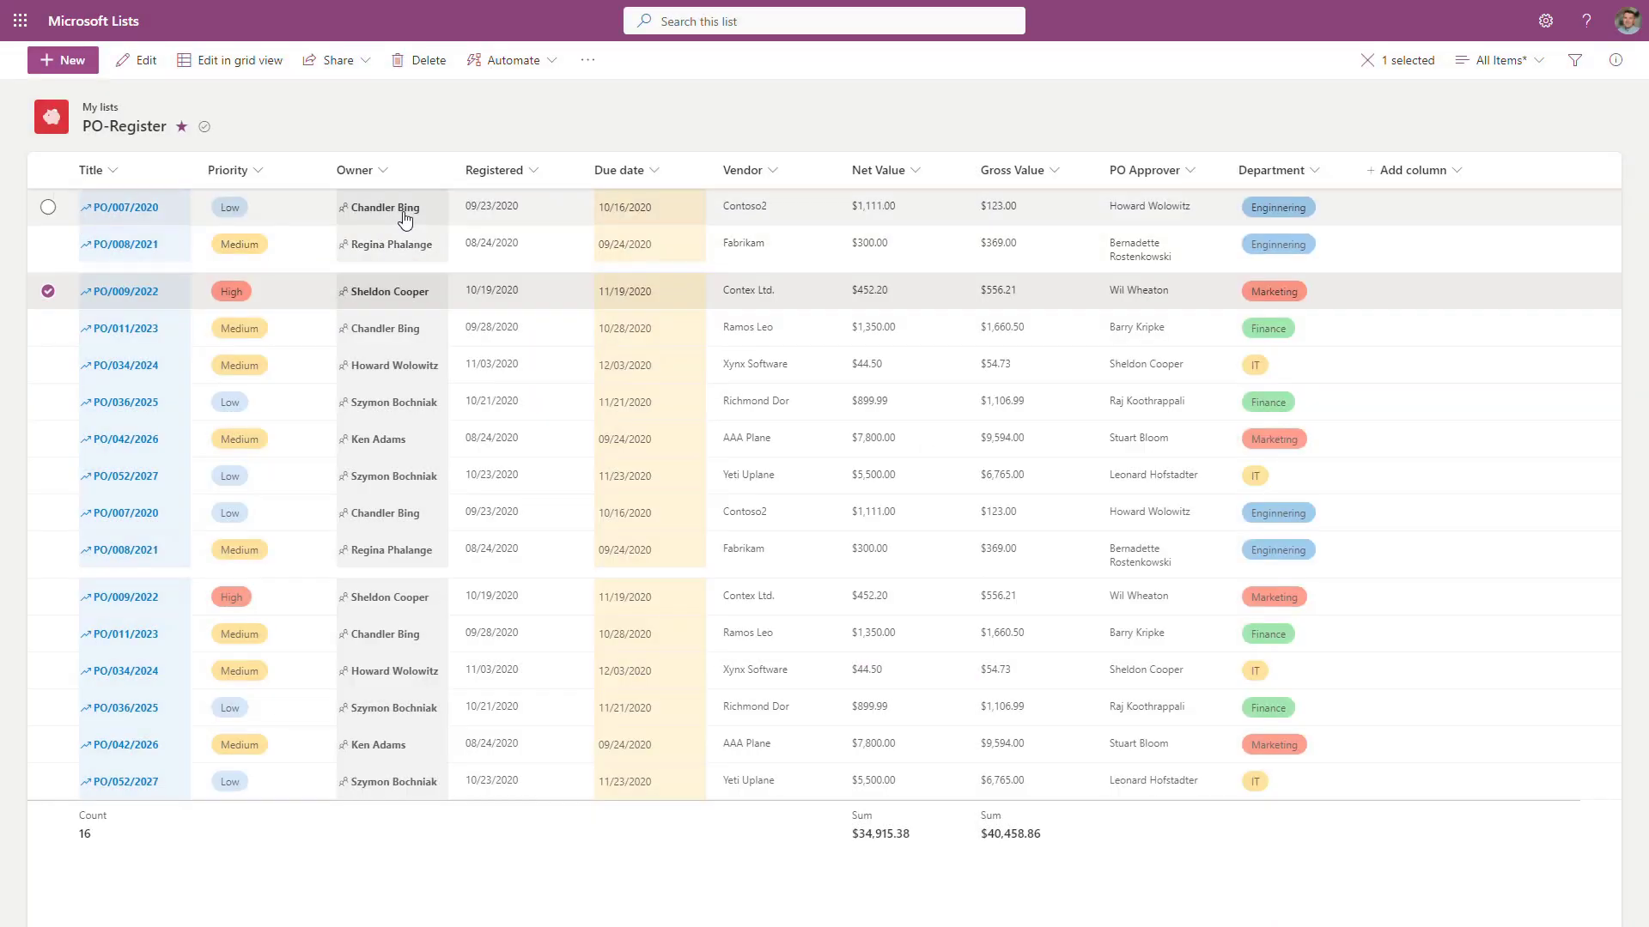
mouse_move(403, 215)
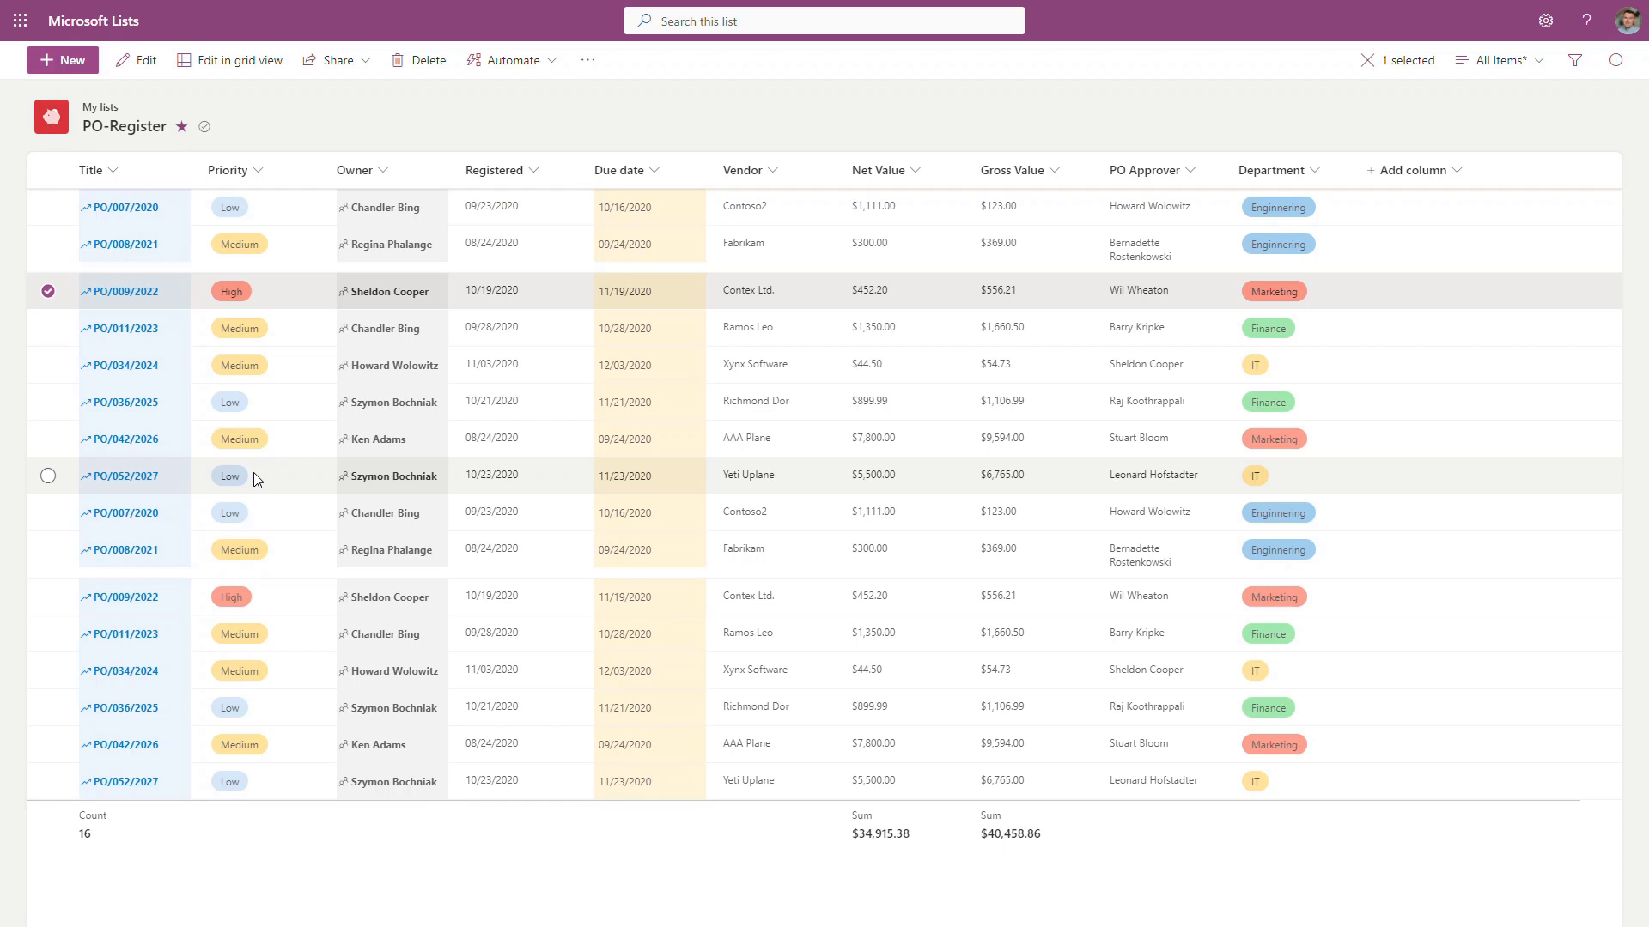
click(48, 475)
click(48, 291)
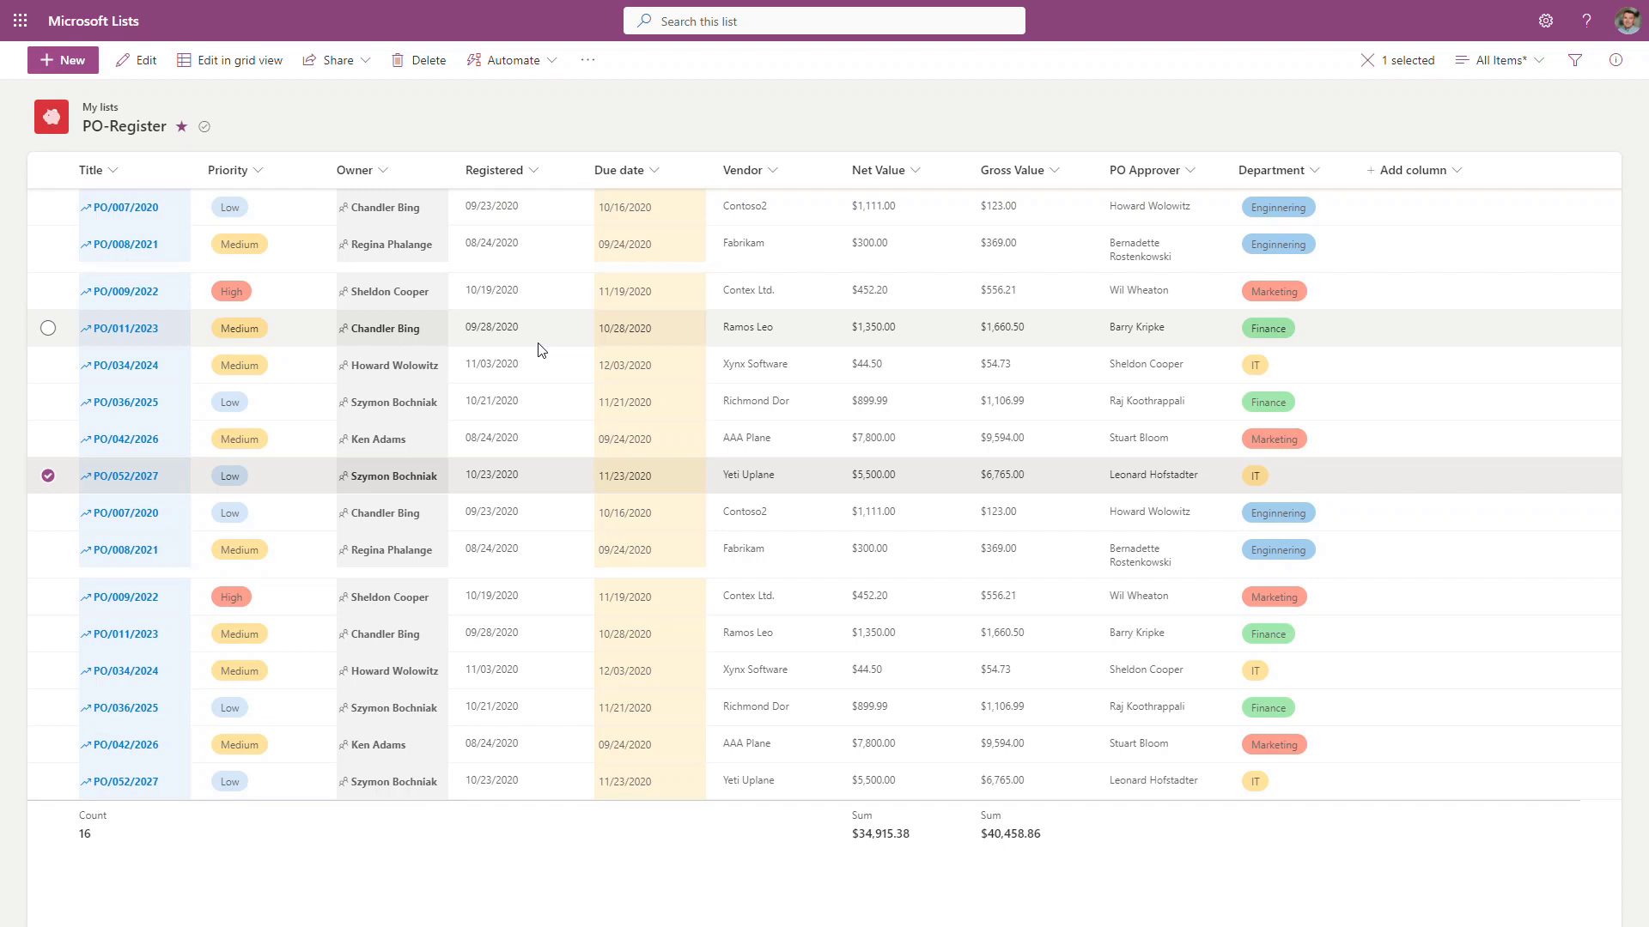
click(153, 413)
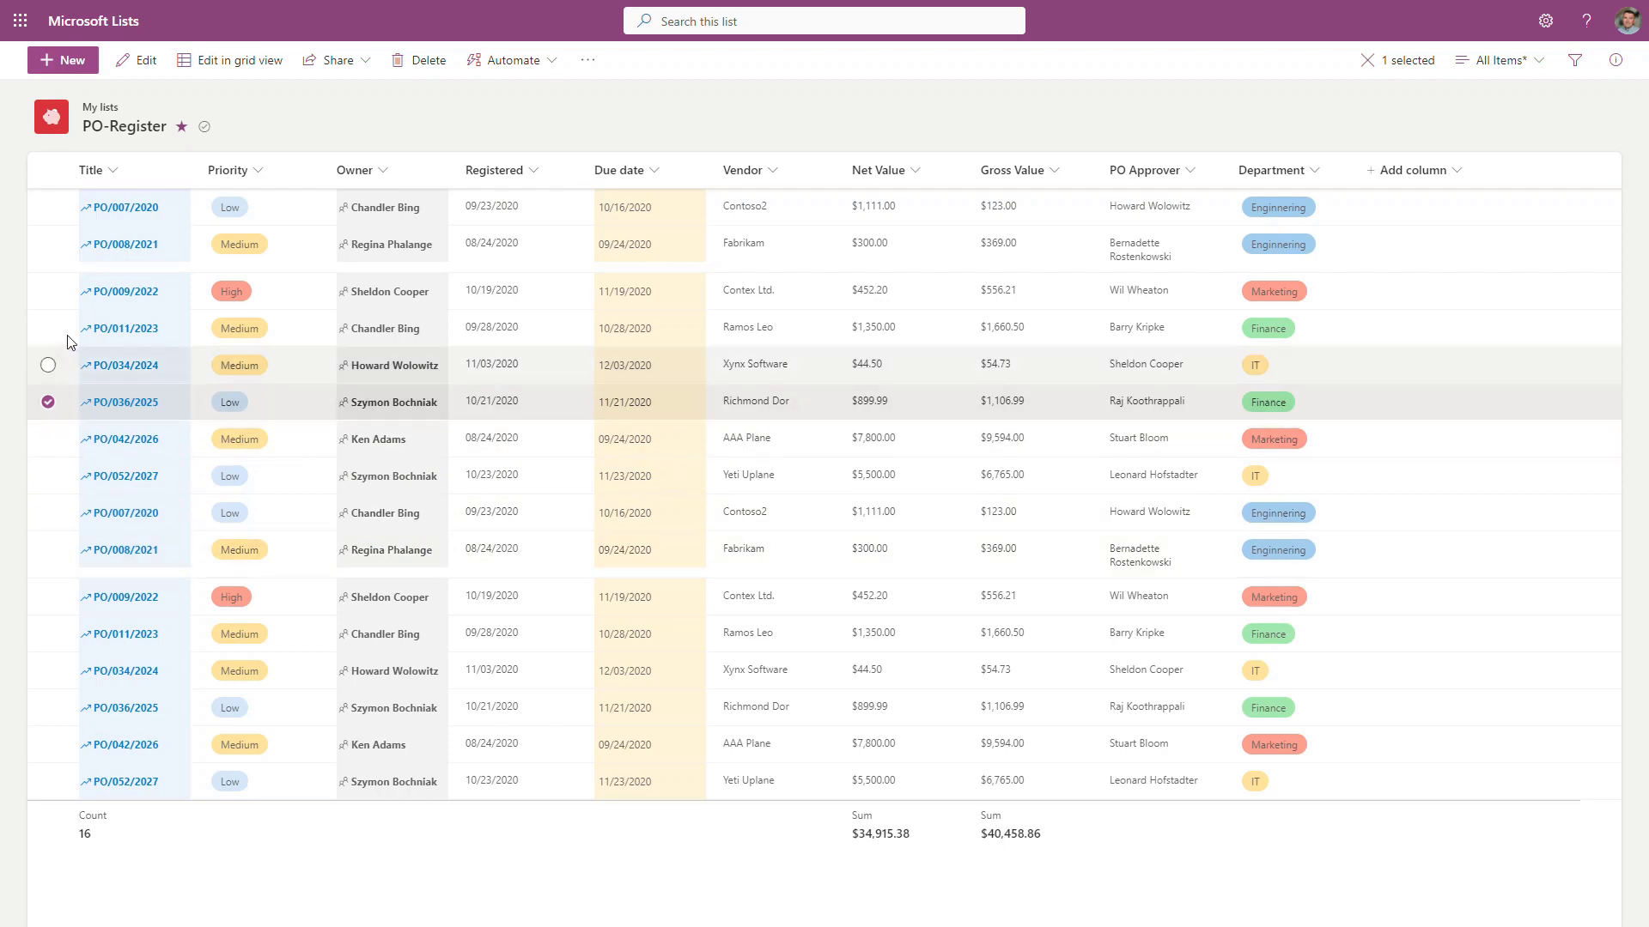
click(68, 249)
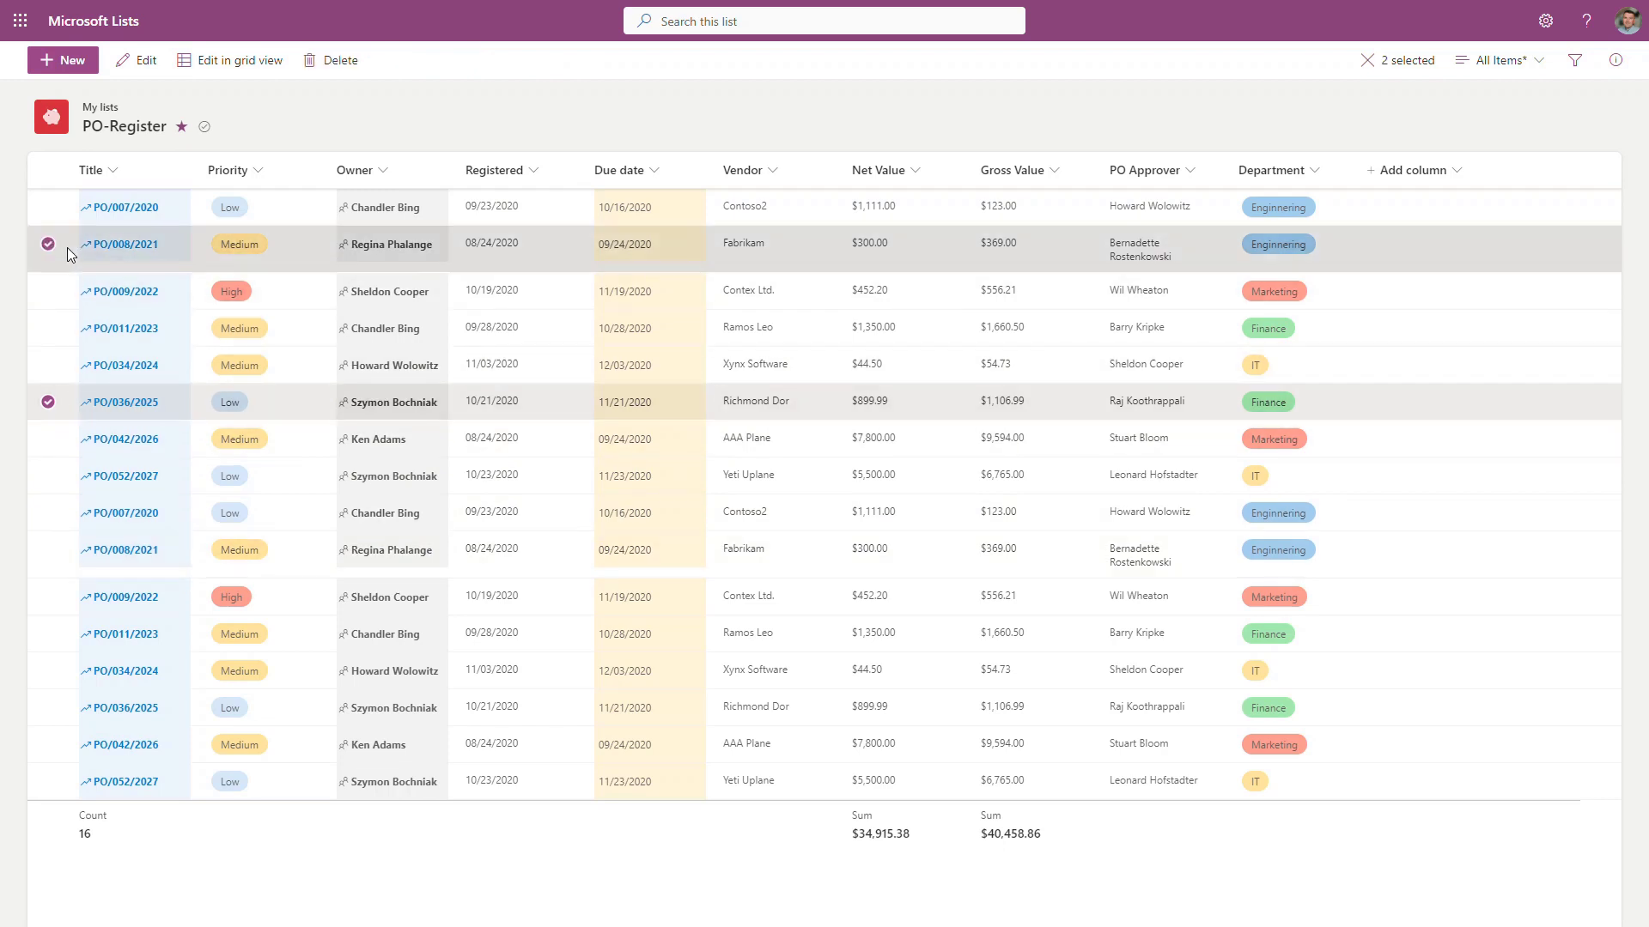
- Review the version history of purchase order PO/007/2020, checking what was modified and by whom
click(63, 404)
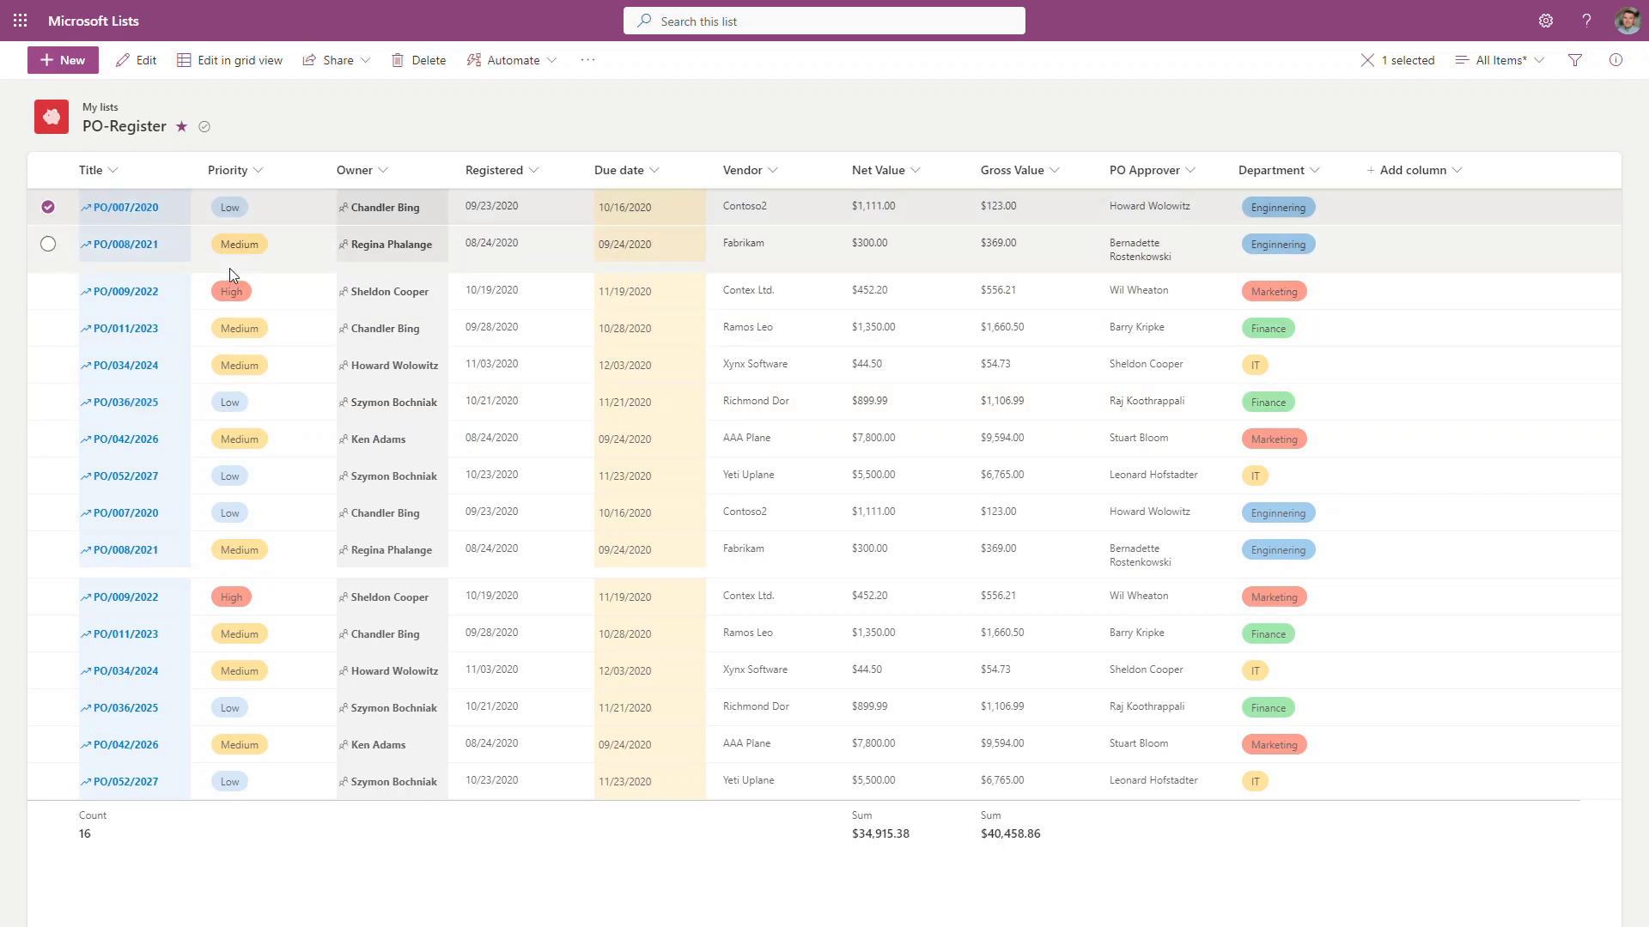
right_click(125, 204)
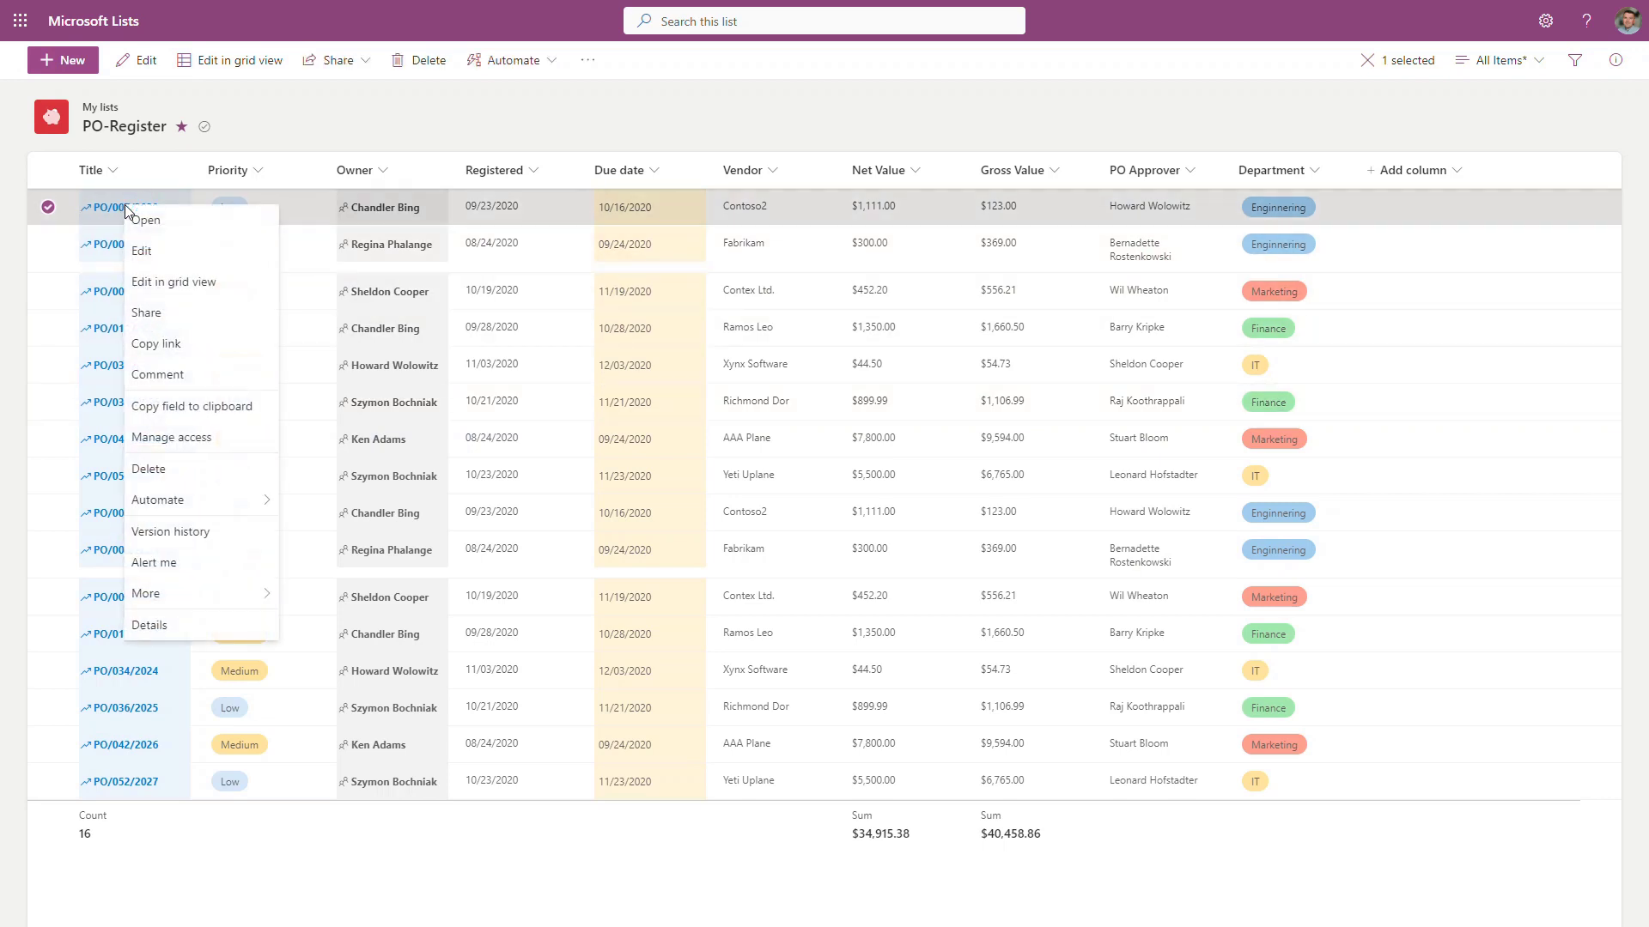
click(207, 532)
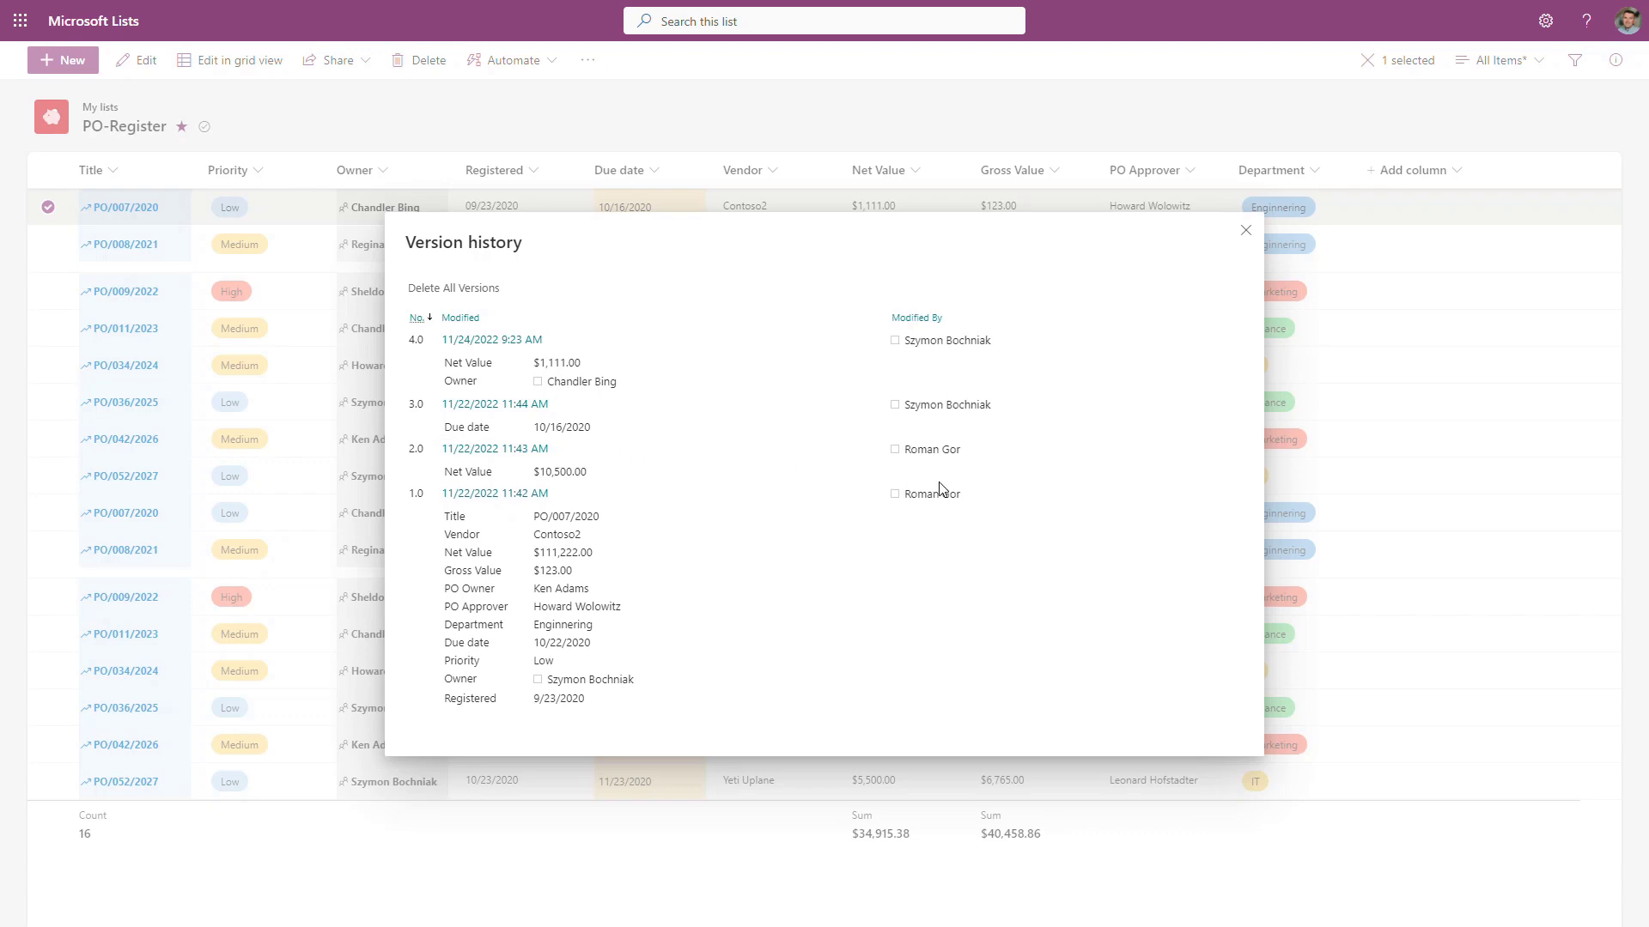
click(1245, 230)
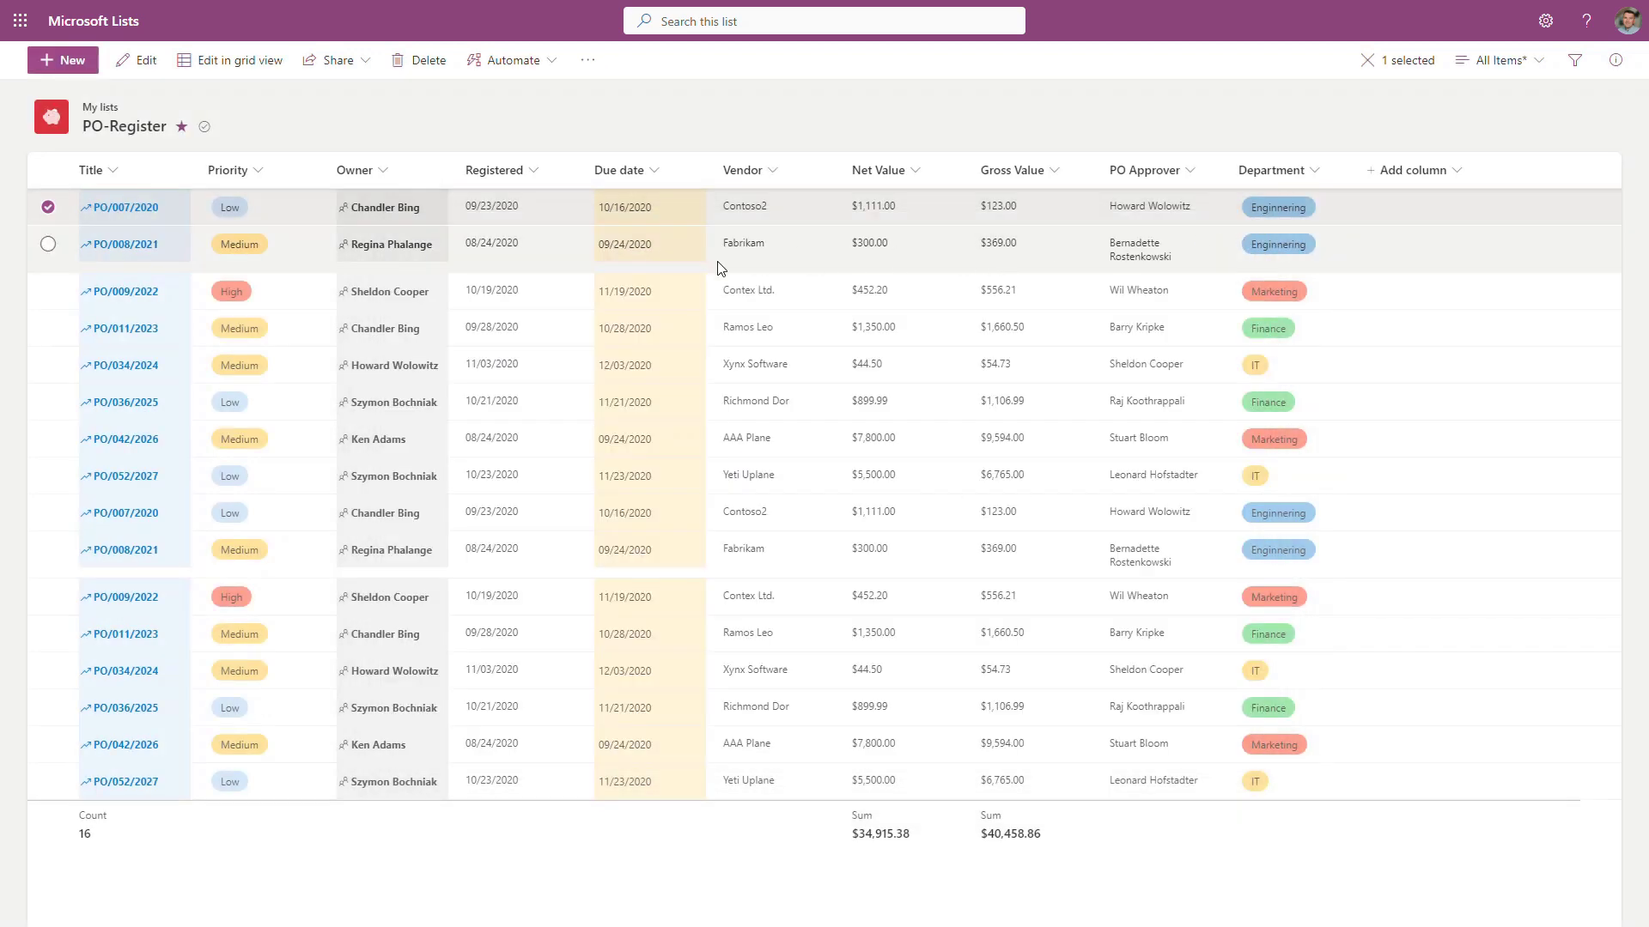
- Look through the further commands for PO/007/2020 and open the item's Alert me settings
click(593, 62)
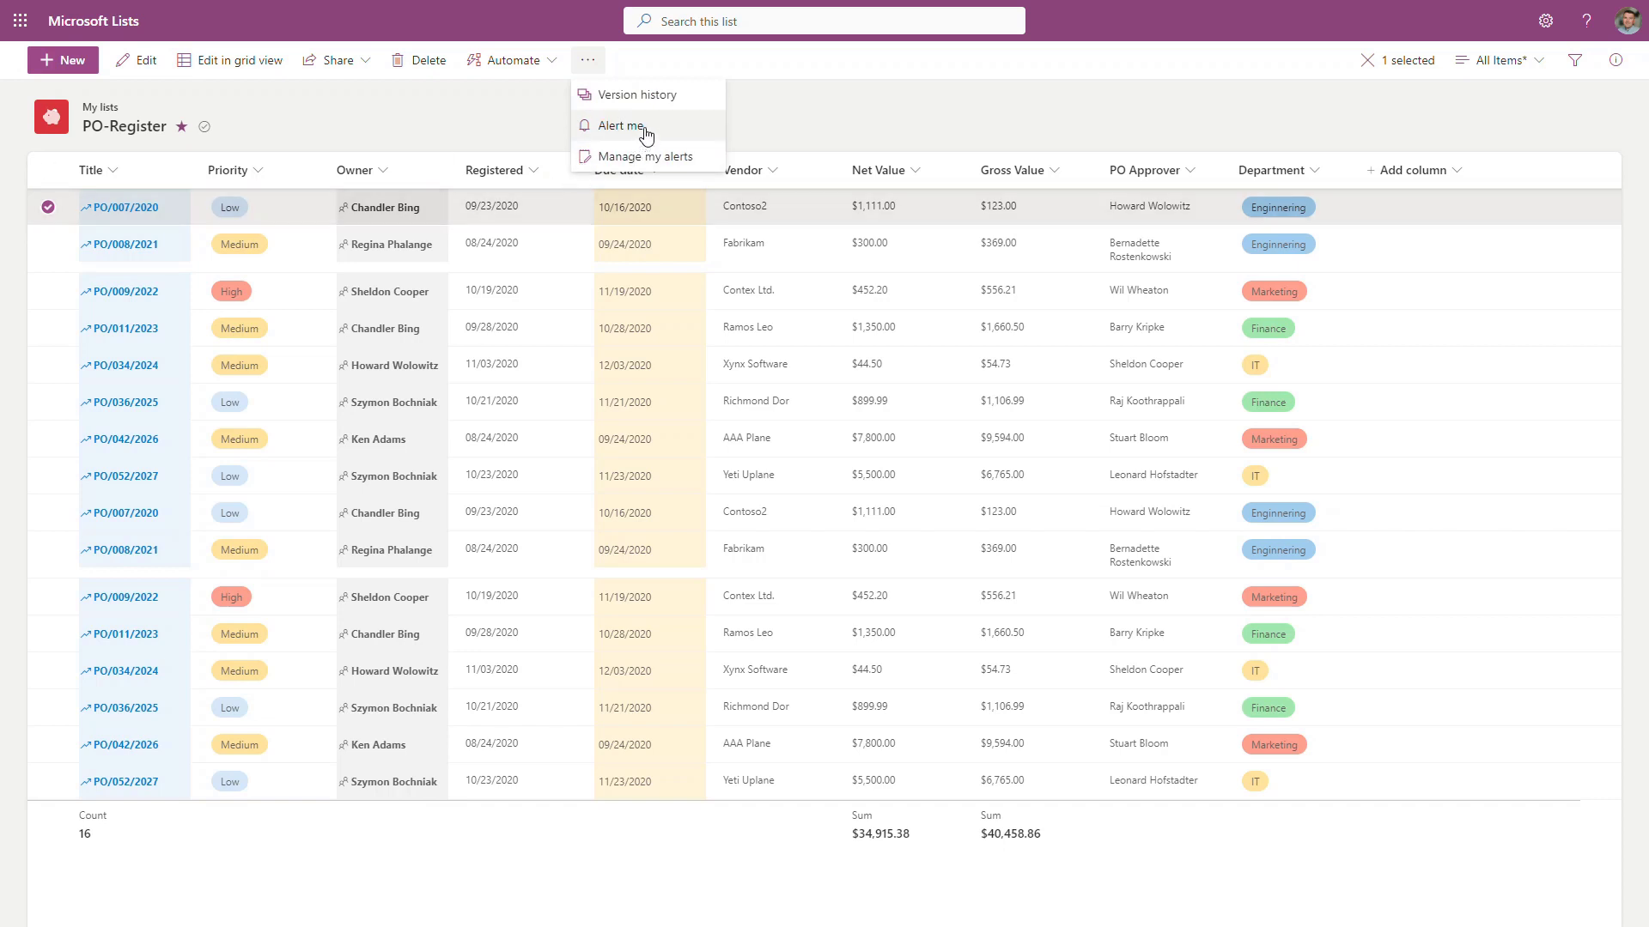
right_click(163, 204)
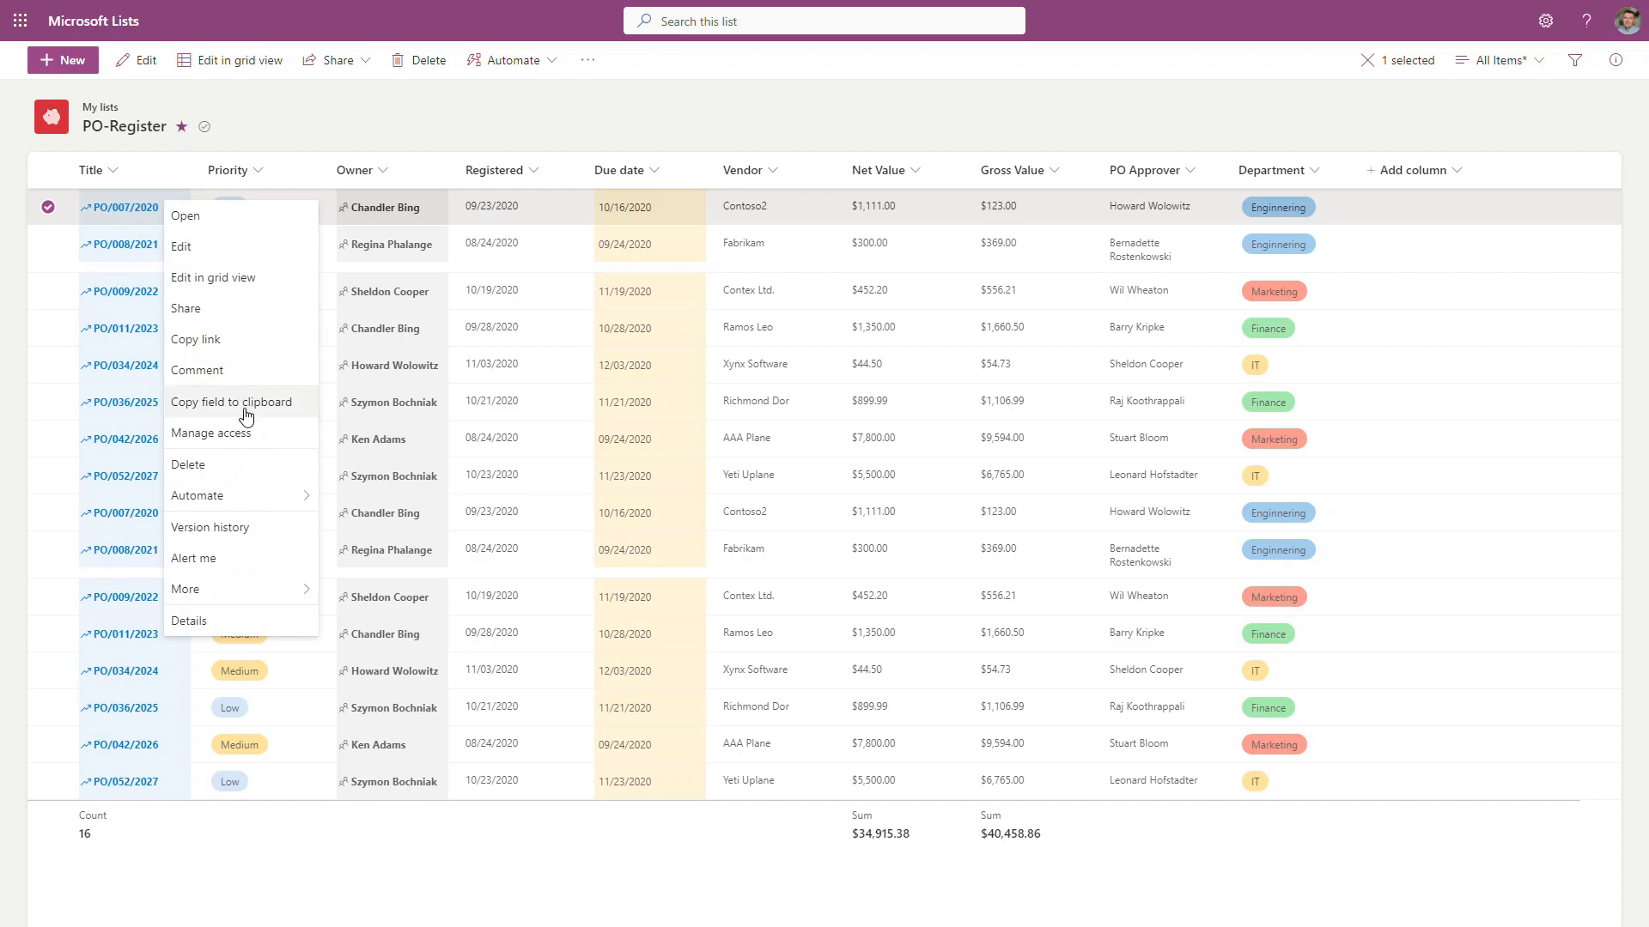
click(268, 562)
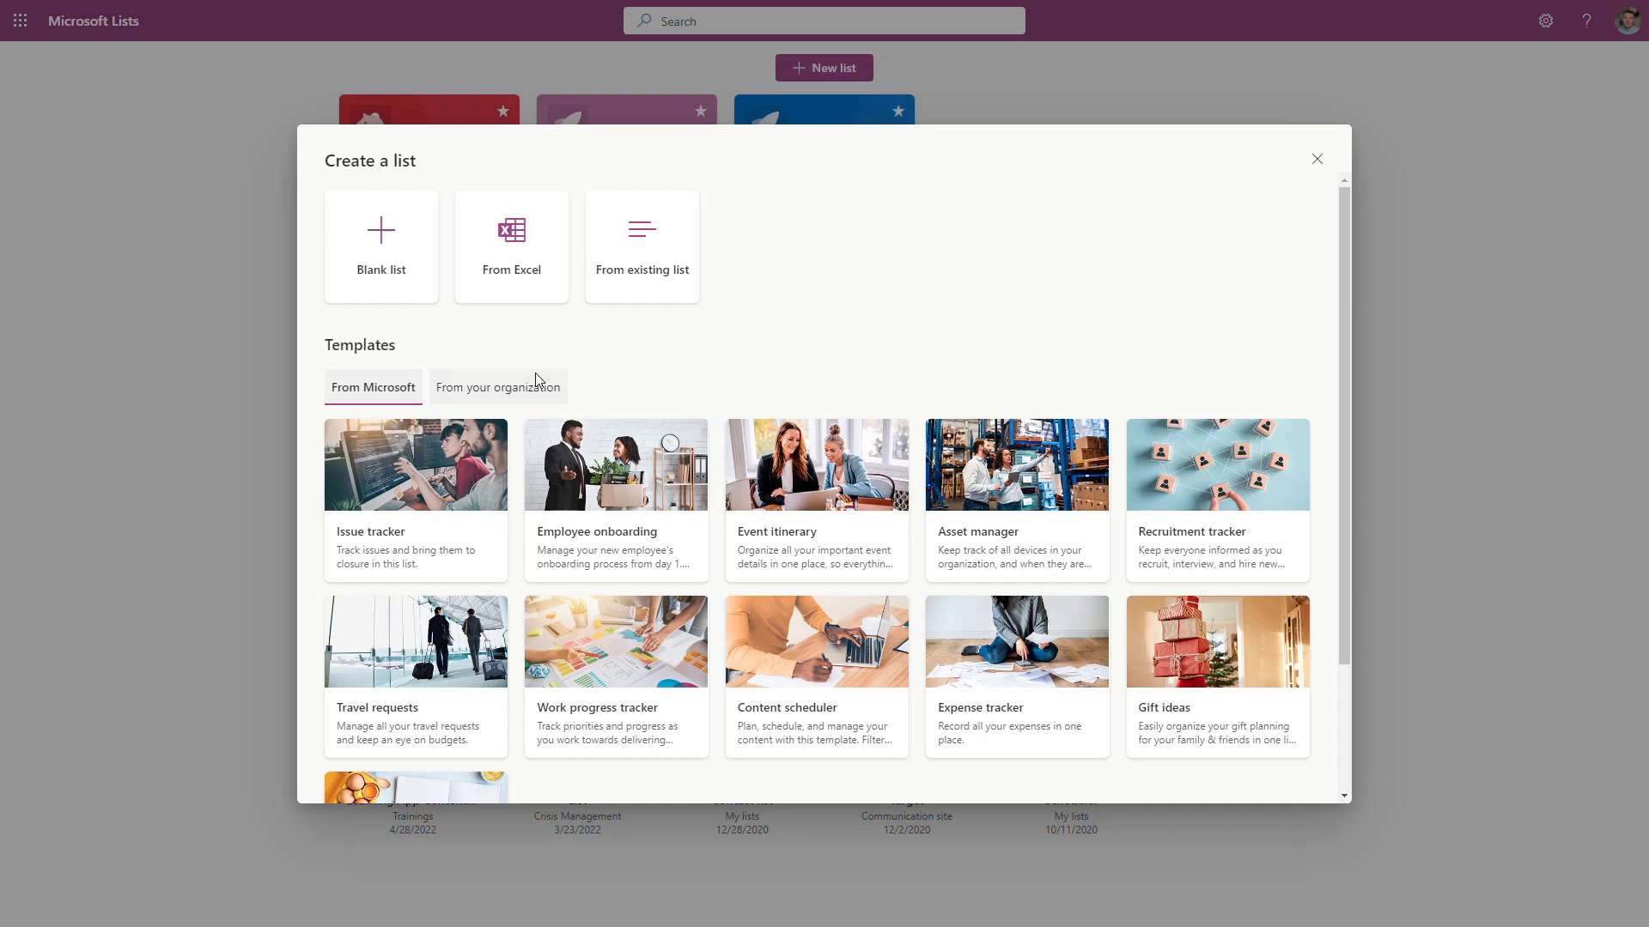
- Browse the Microsoft templates available for creating a list
scroll(695, 492, down, 1)
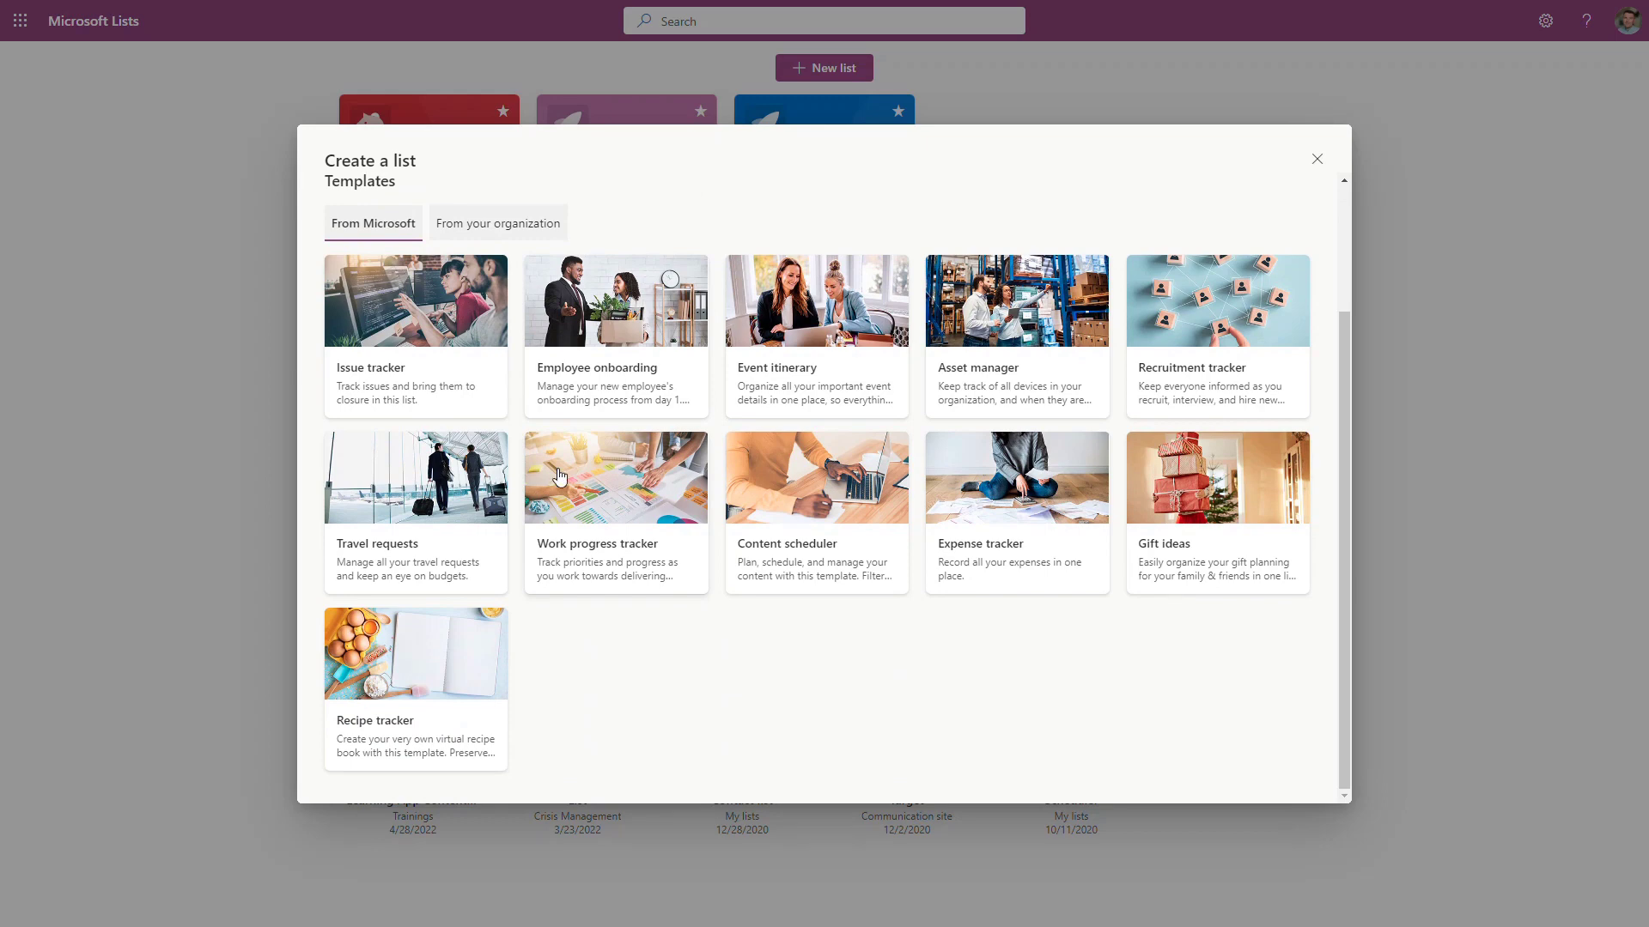
scroll(560, 475, up, 2)
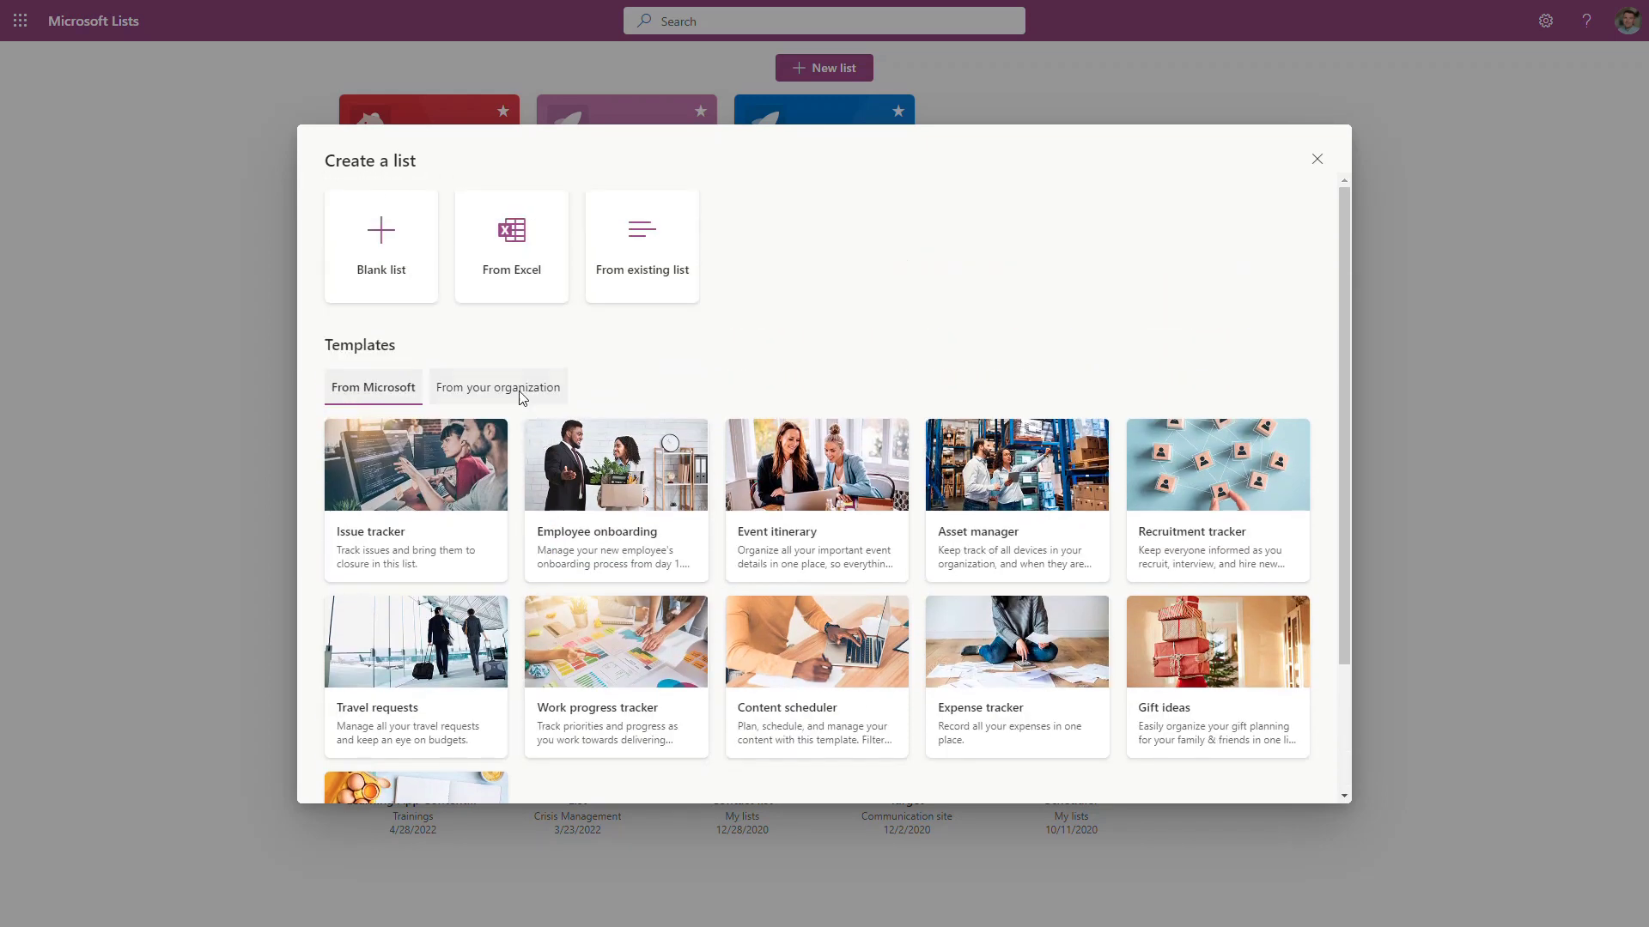
- Open the PO-Register list and switch it to grid view for editing
click(388, 266)
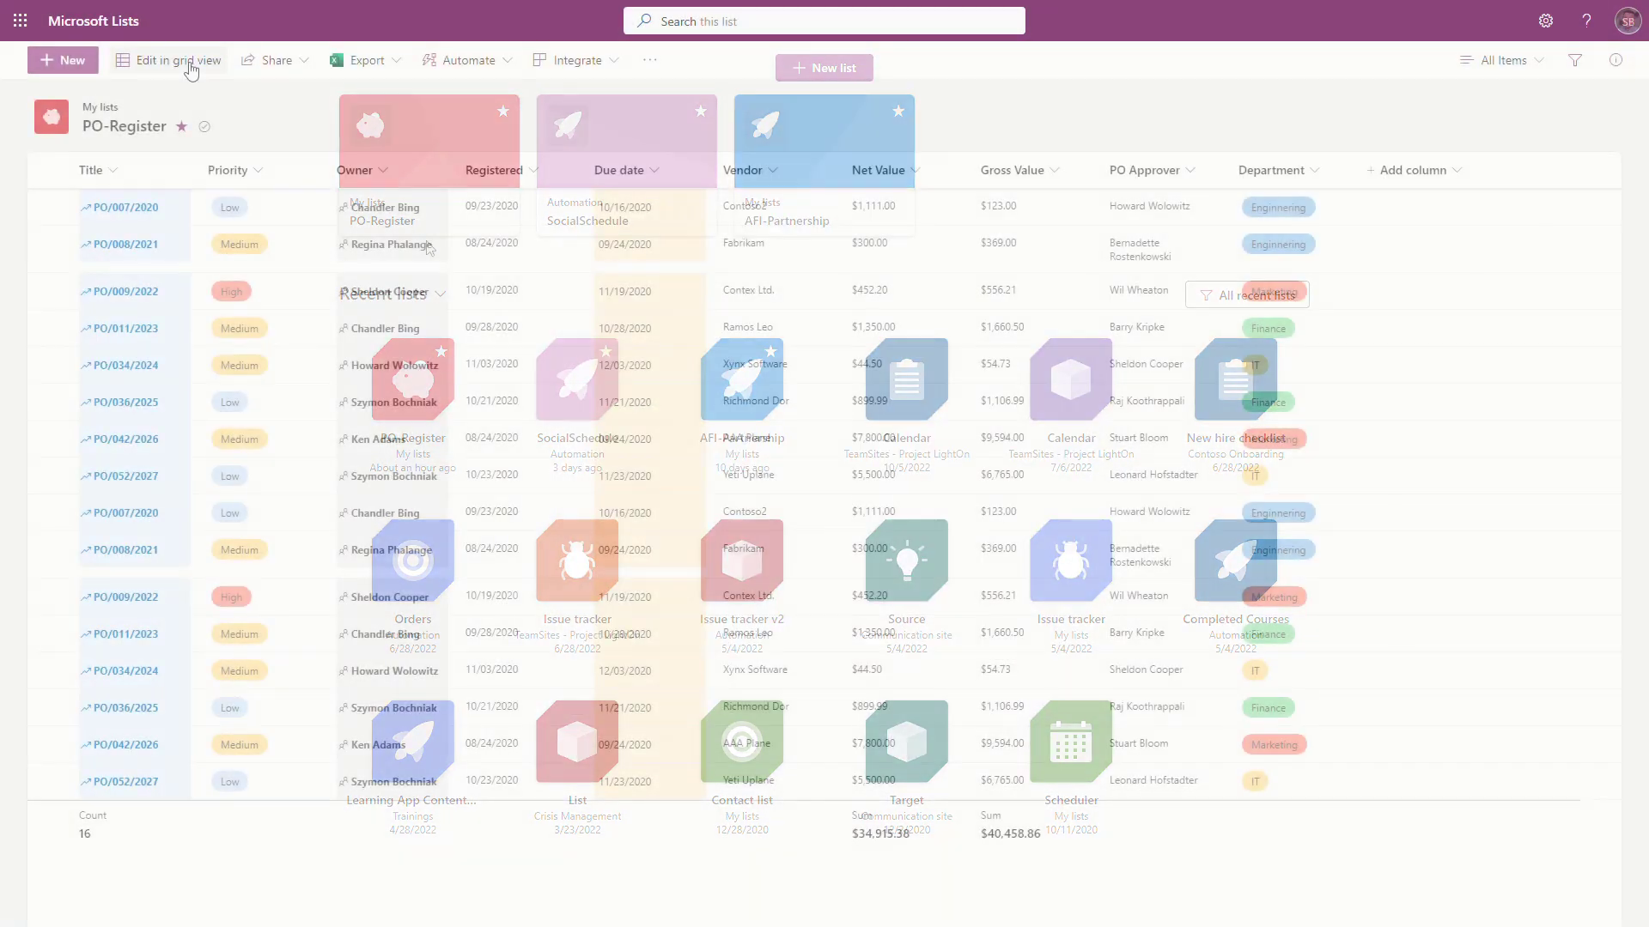
click(190, 62)
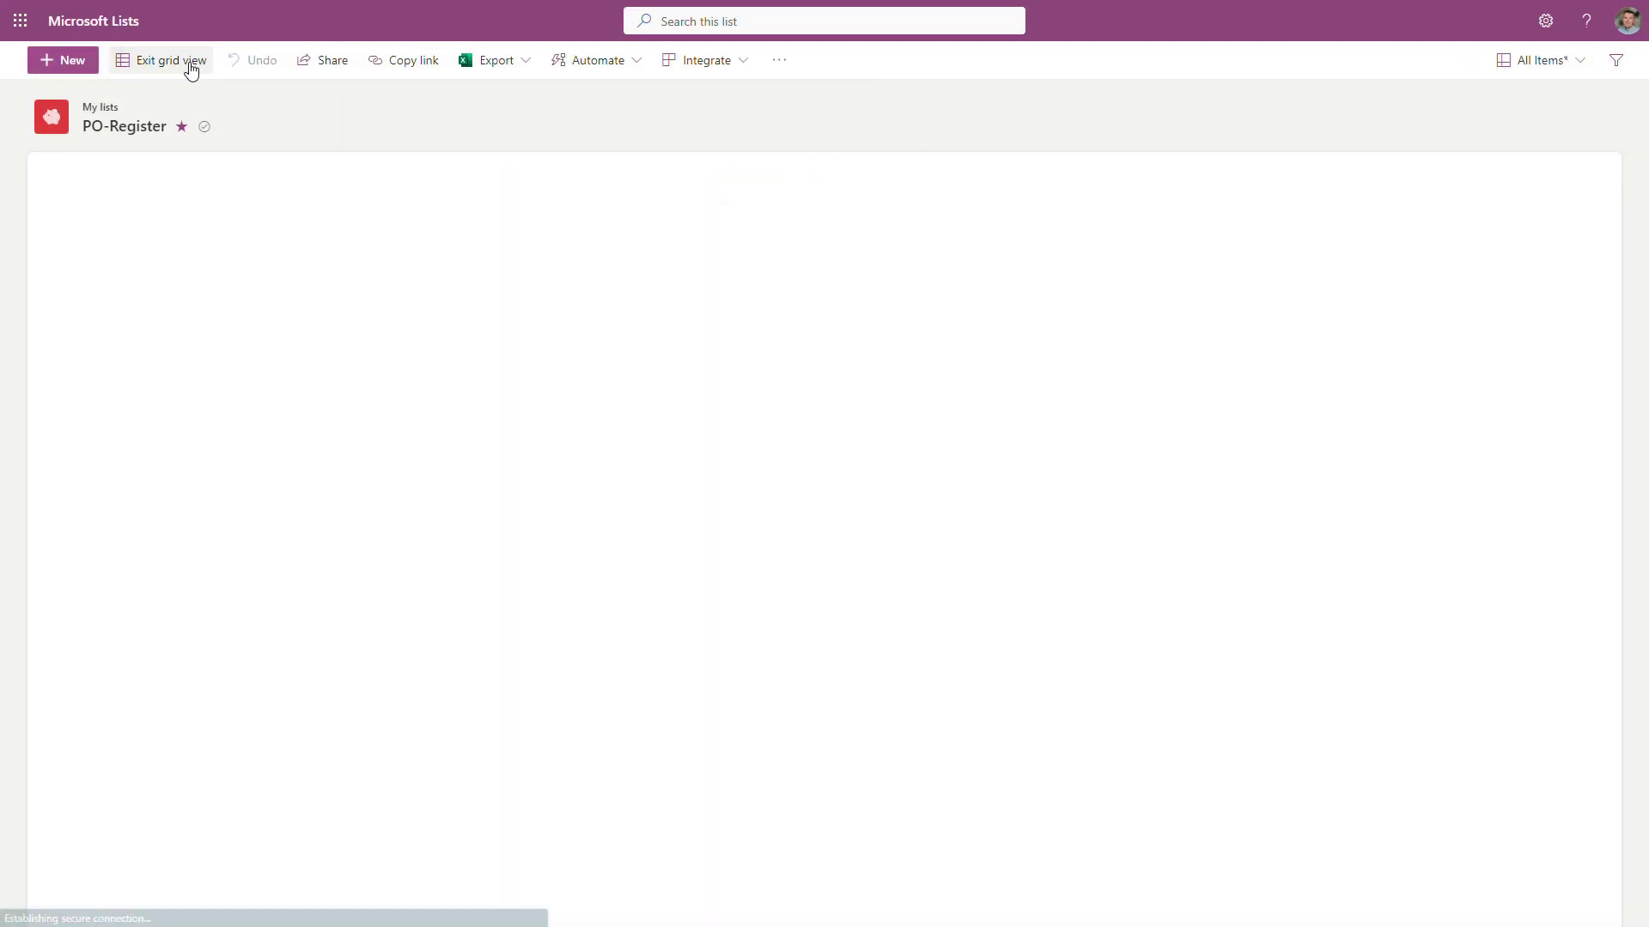